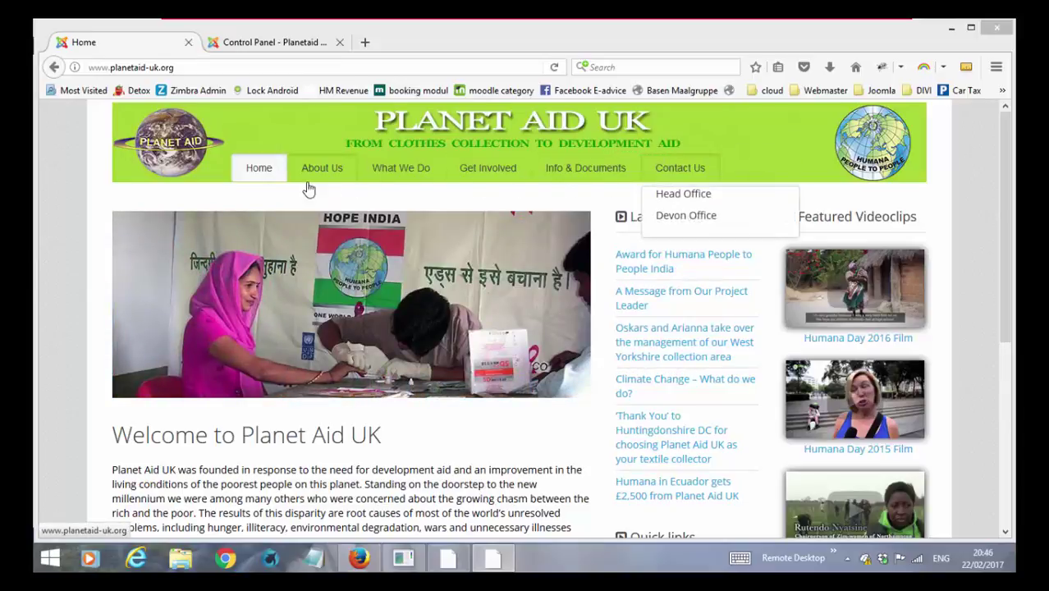
# Look over the public home page's menu, slideshow, welcome text, Latest News, video clips, quick links, featured articles and random tags.
pyautogui.moveTo(329, 187)
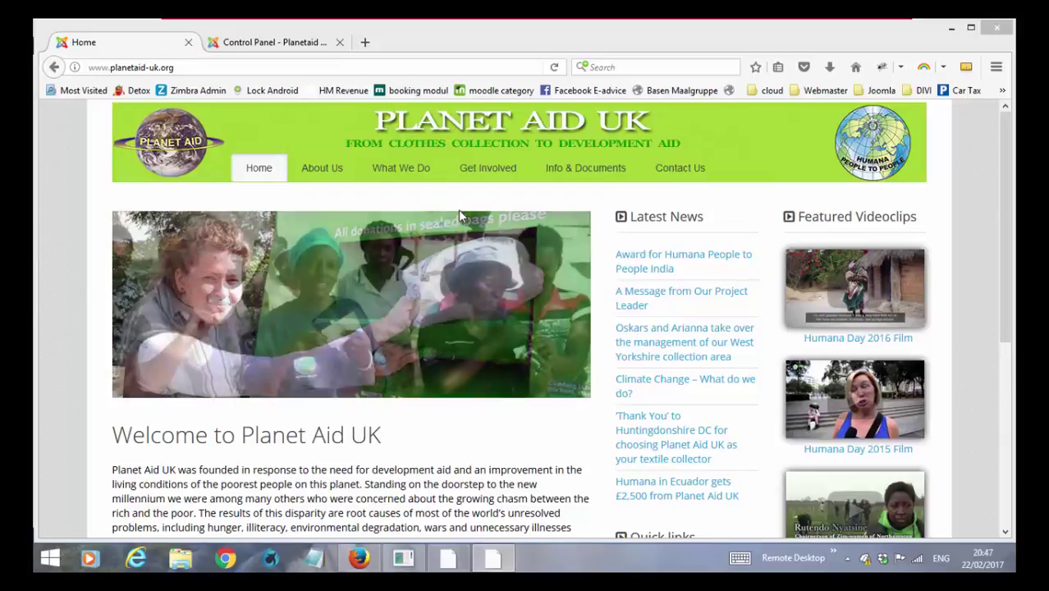
pyautogui.scroll(-2, 927, 252)
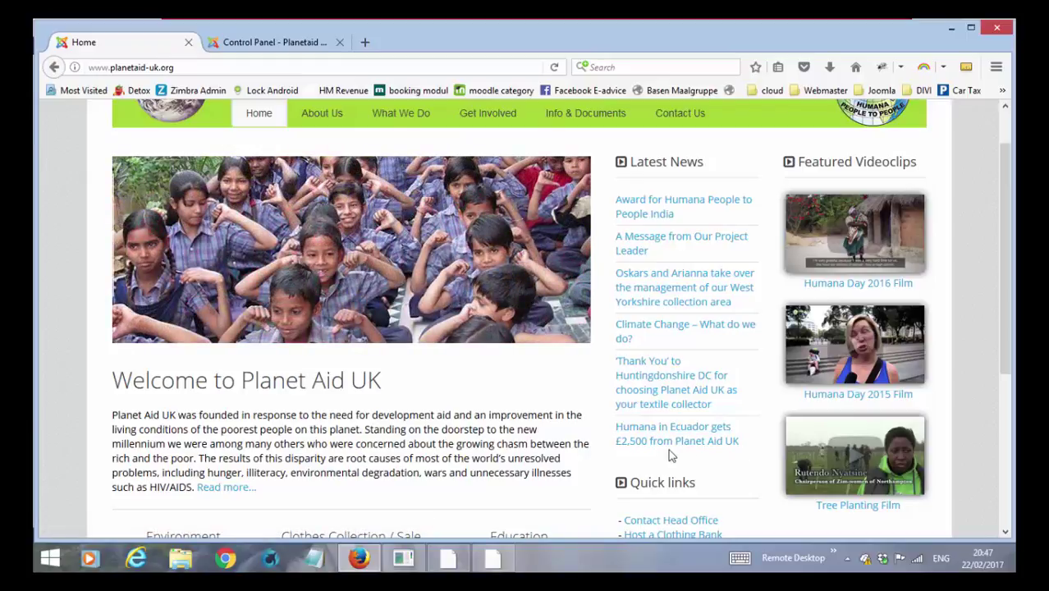
pyautogui.moveTo(669, 456); pyautogui.dragTo(592, 468)
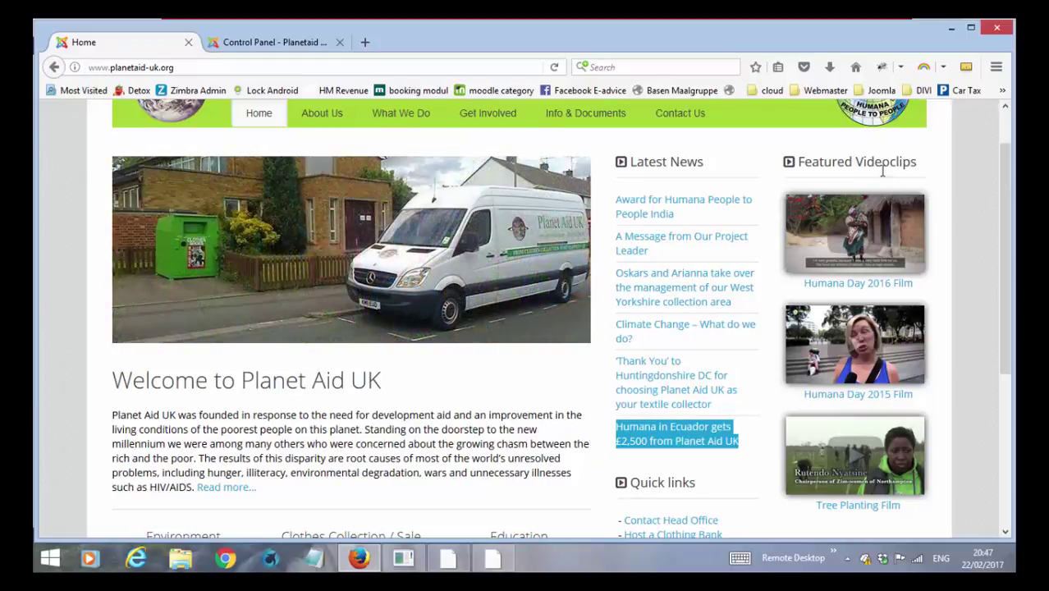
pyautogui.scroll(-2, 928, 186)
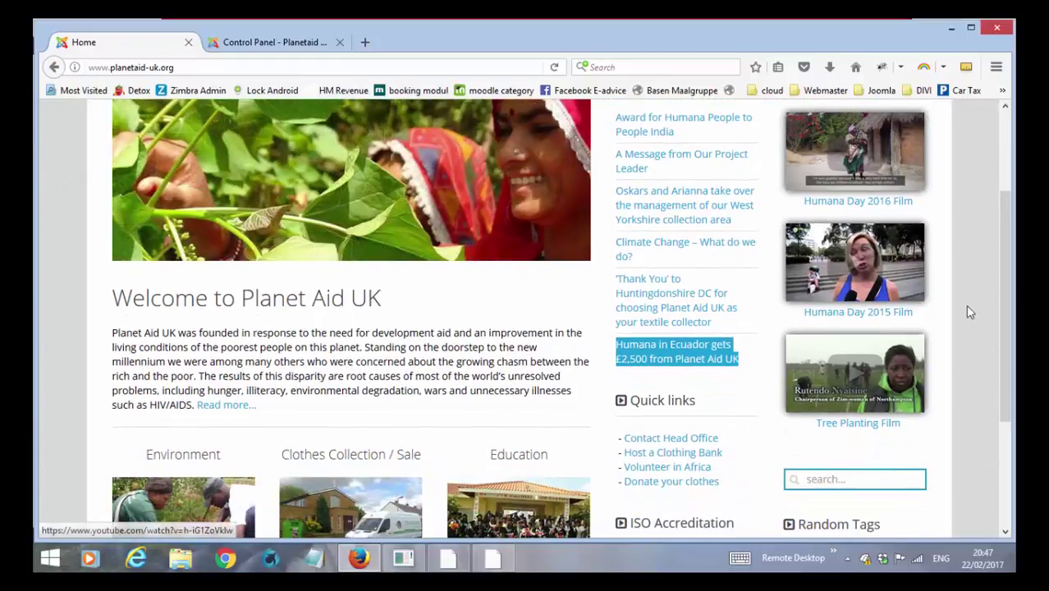
pyautogui.scroll(2, 952, 293)
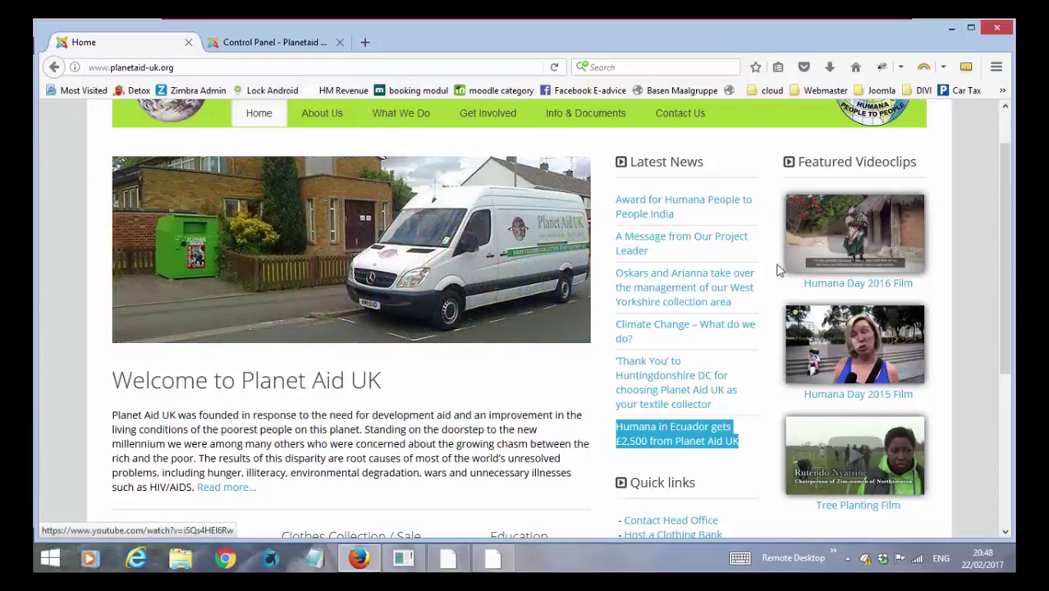
pyautogui.scroll(-3, 787, 270)
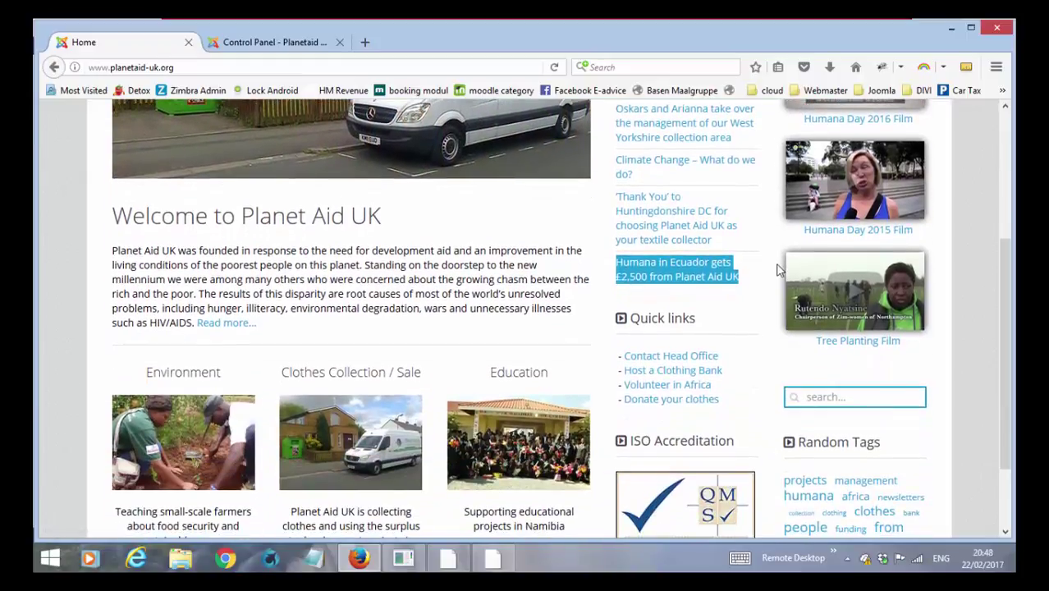
pyautogui.scroll(-2, 771, 279)
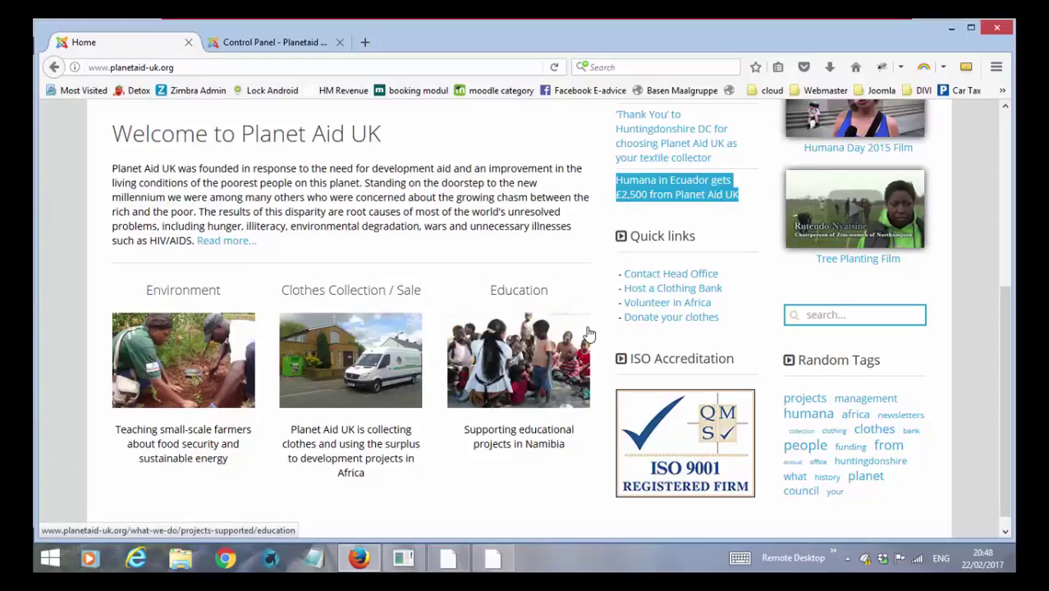
pyautogui.scroll(-1, 587, 332)
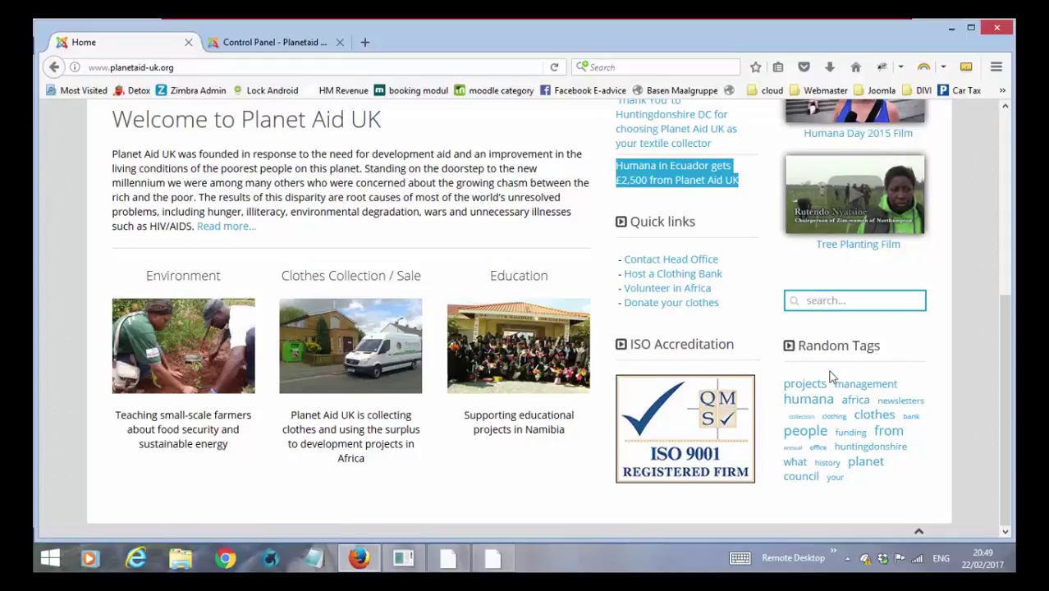
pyautogui.scroll(4, 781, 370)
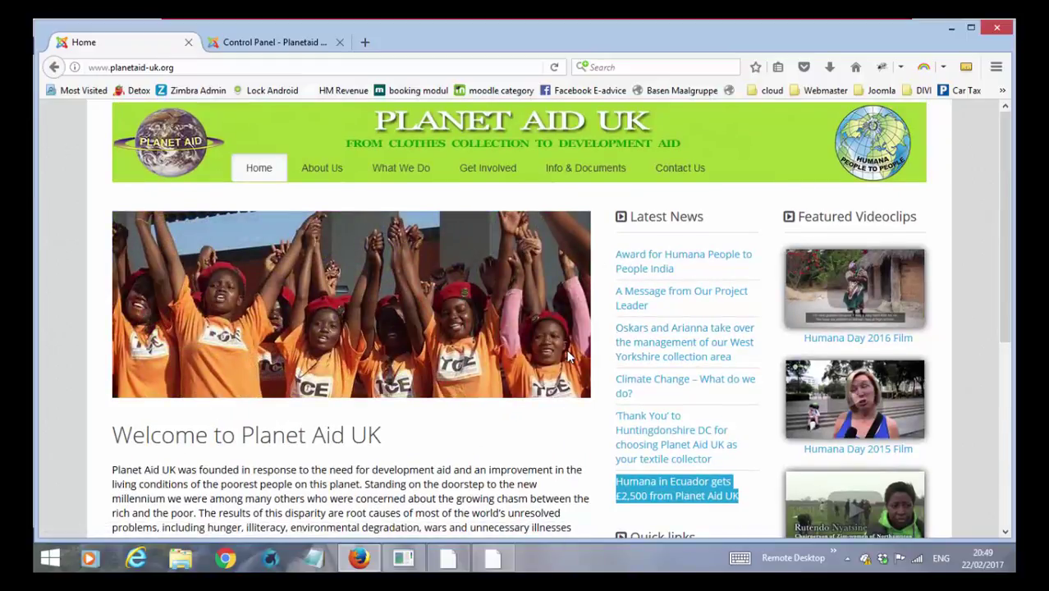
# Switch to the Joomla administrator and open the list of site modules.
pyautogui.click(299, 46)
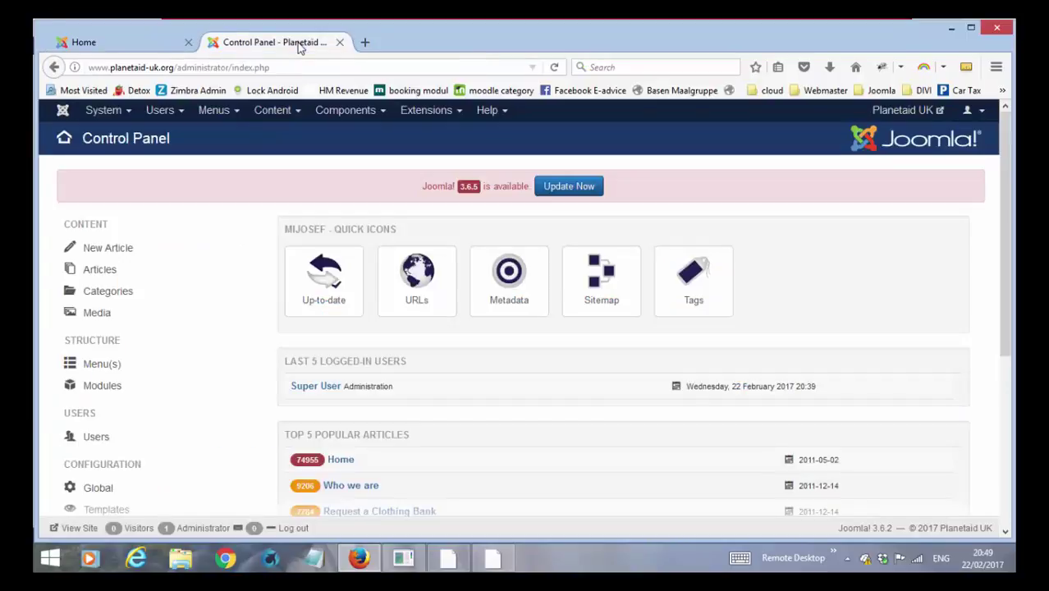
pyautogui.click(422, 112)
pyautogui.moveTo(433, 156)
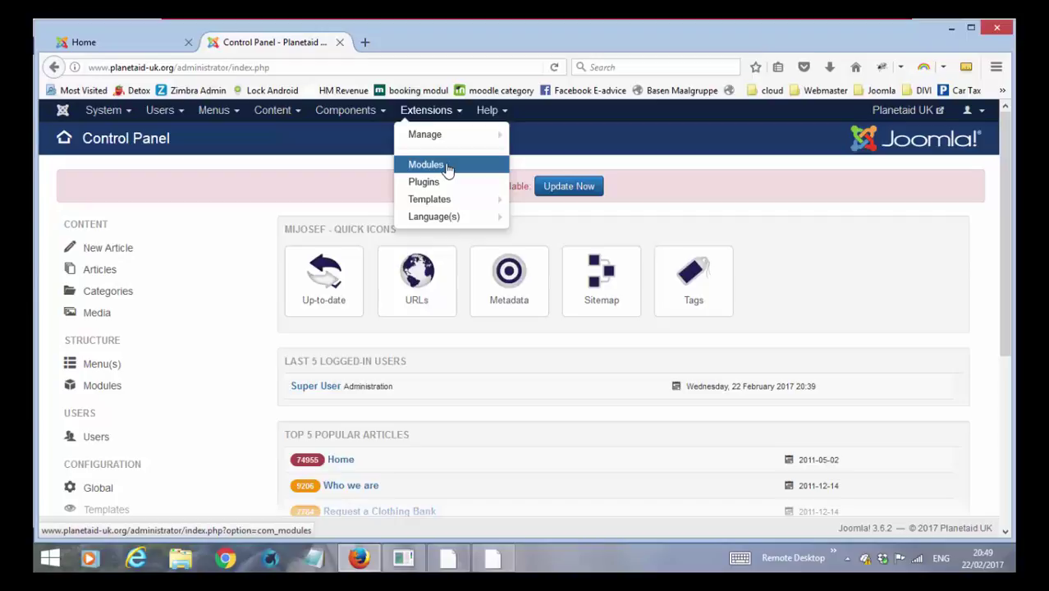
pyautogui.click(446, 166)
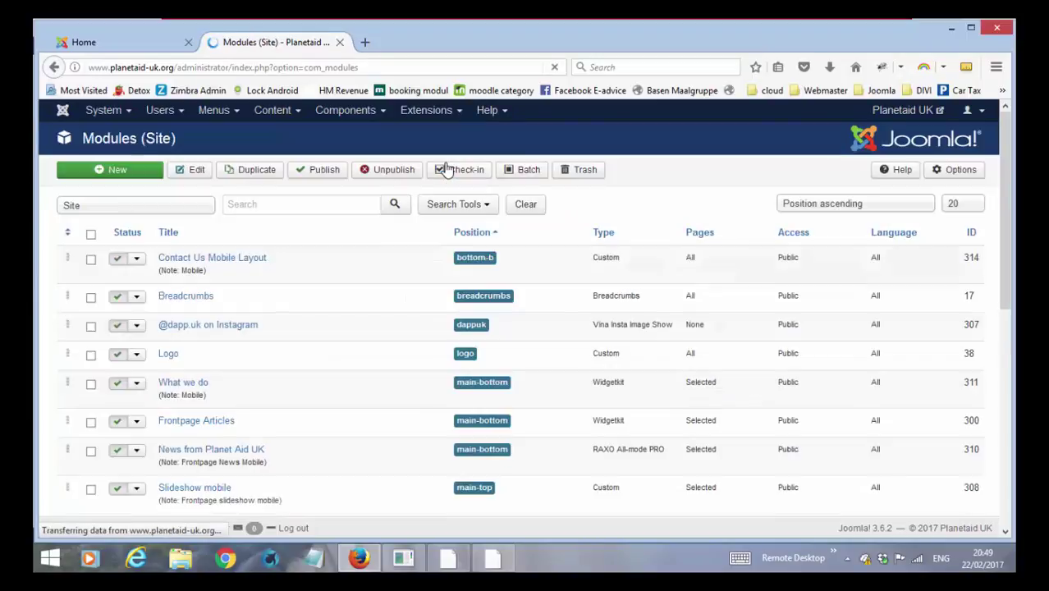
# Switch to the Word document and select the "Slideshow + Text" entry in the website components list.
pyautogui.click(402, 558)
pyautogui.click(475, 311)
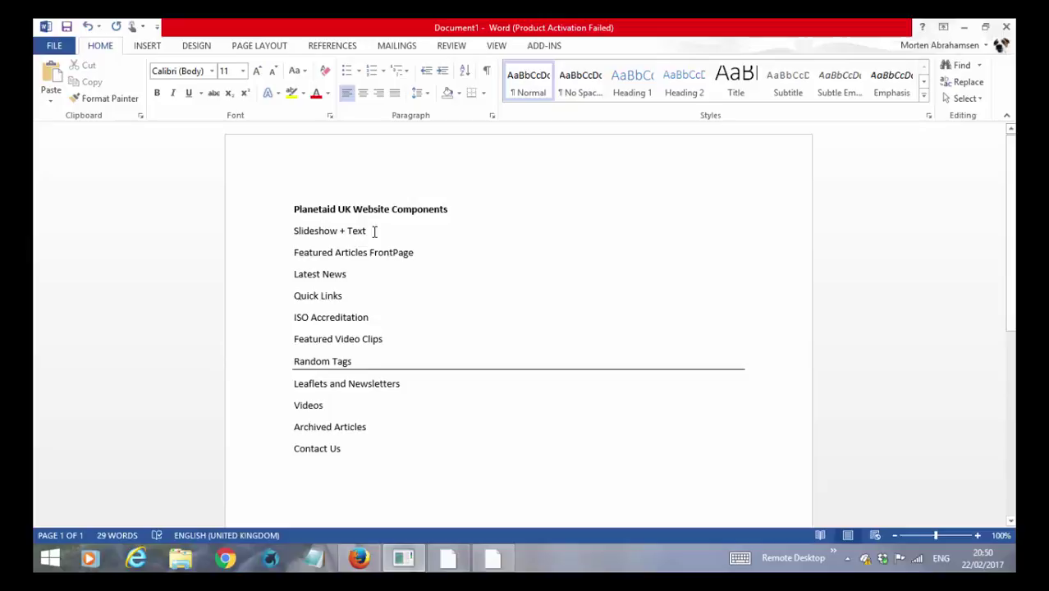
pyautogui.moveTo(375, 231); pyautogui.dragTo(298, 231)
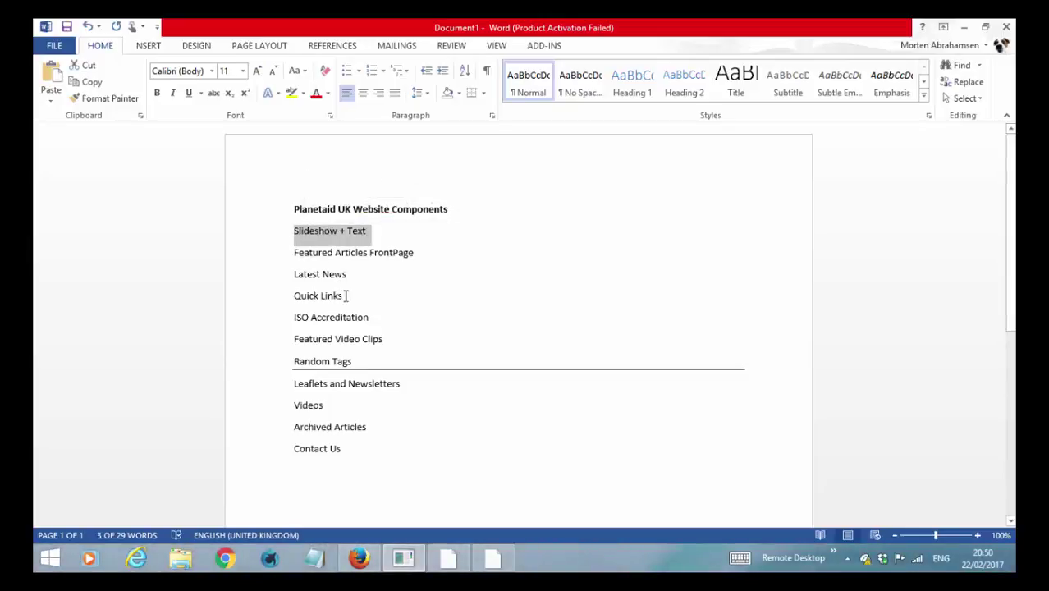
# Switch back to Firefox and open the Frontpage Slideshow module from the site module list.
pyautogui.click(358, 558)
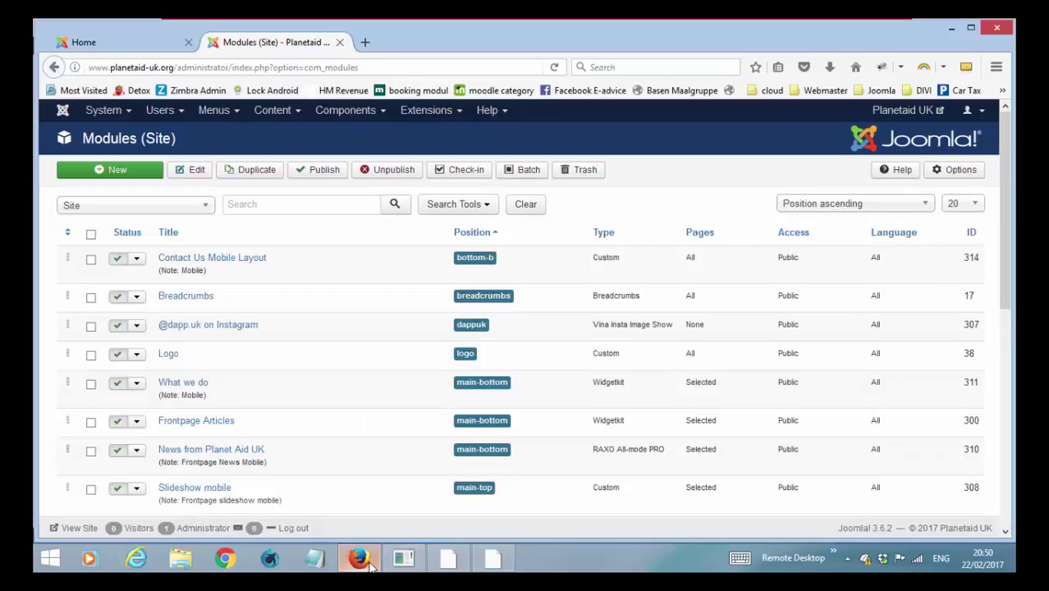
pyautogui.scroll(-2, 235, 461)
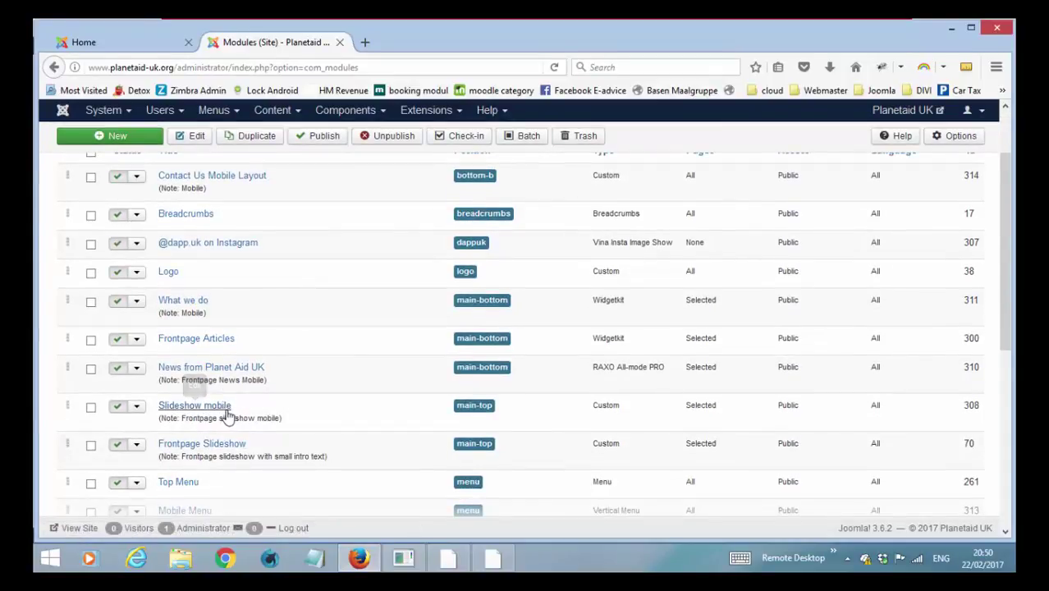
pyautogui.scroll(-2, 227, 417)
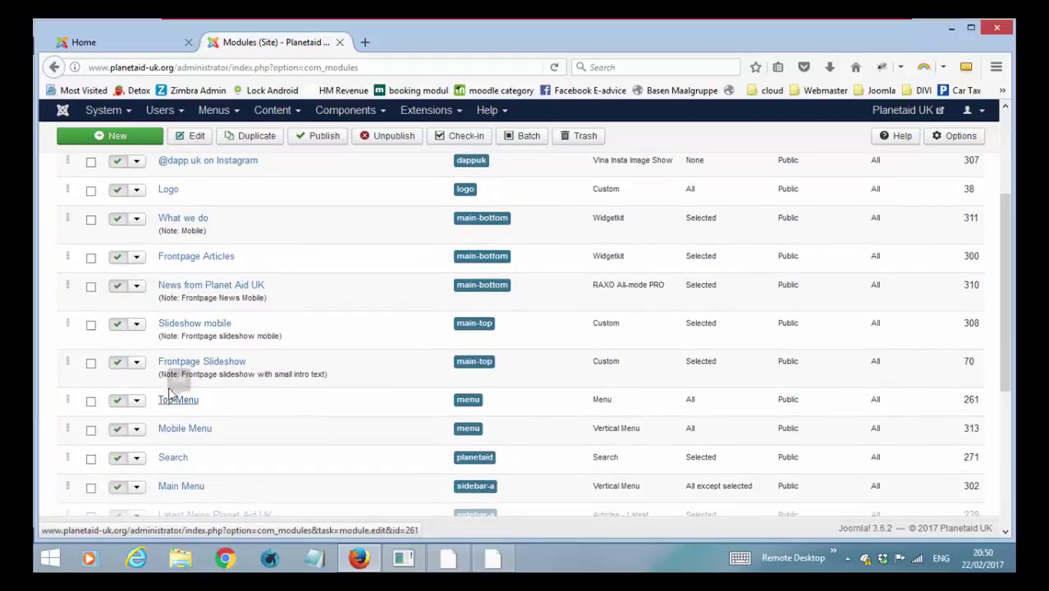
pyautogui.moveTo(182, 375); pyautogui.dragTo(316, 376)
pyautogui.click(332, 379)
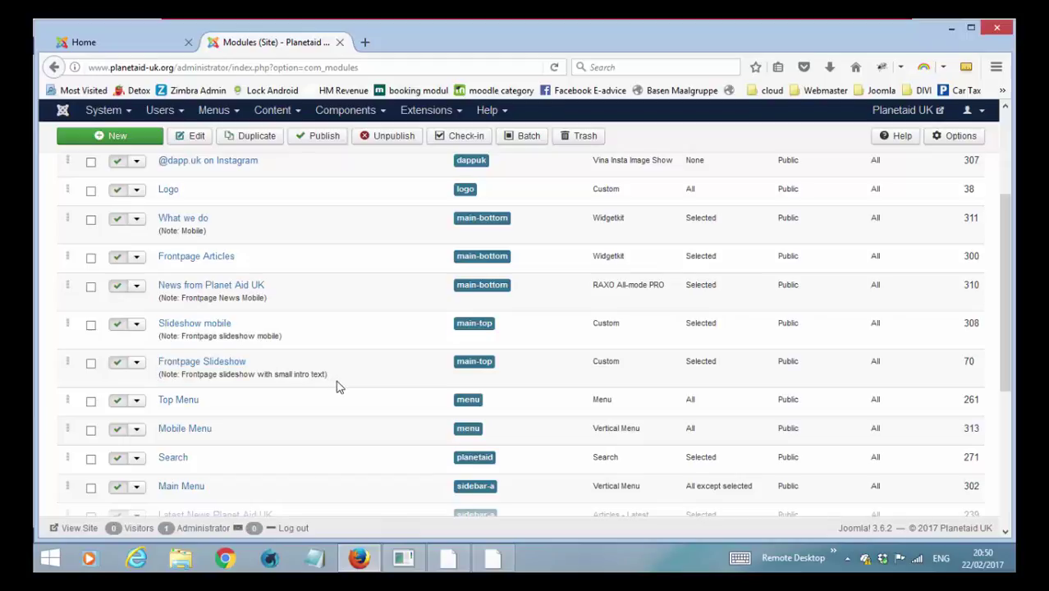
pyautogui.click(218, 370)
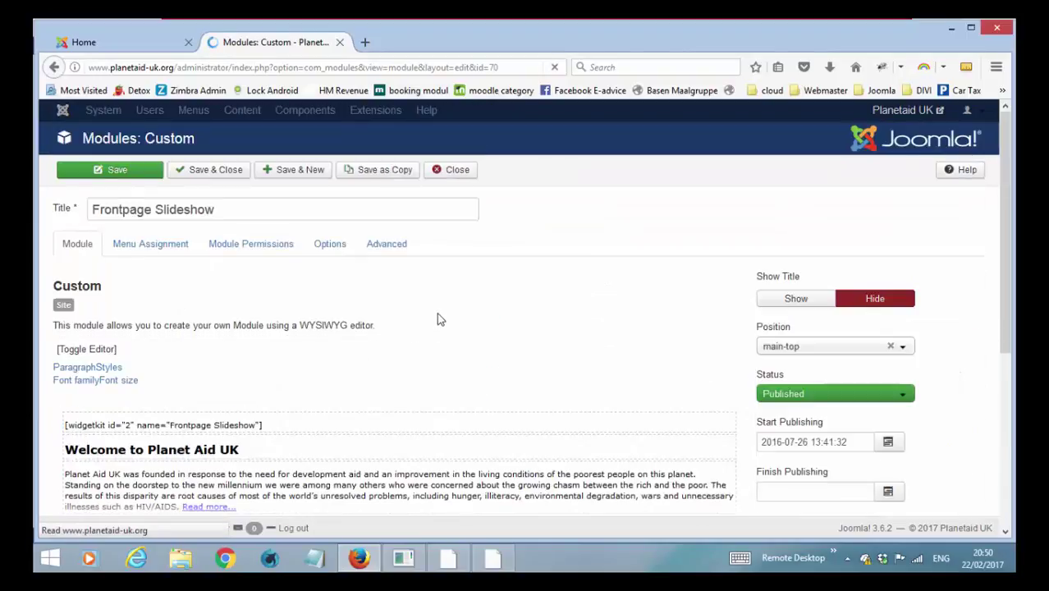
# Examine the module's content, highlighting the widgetkit slideshow shortcode and the welcome paragraph.
pyautogui.scroll(-4, 437, 320)
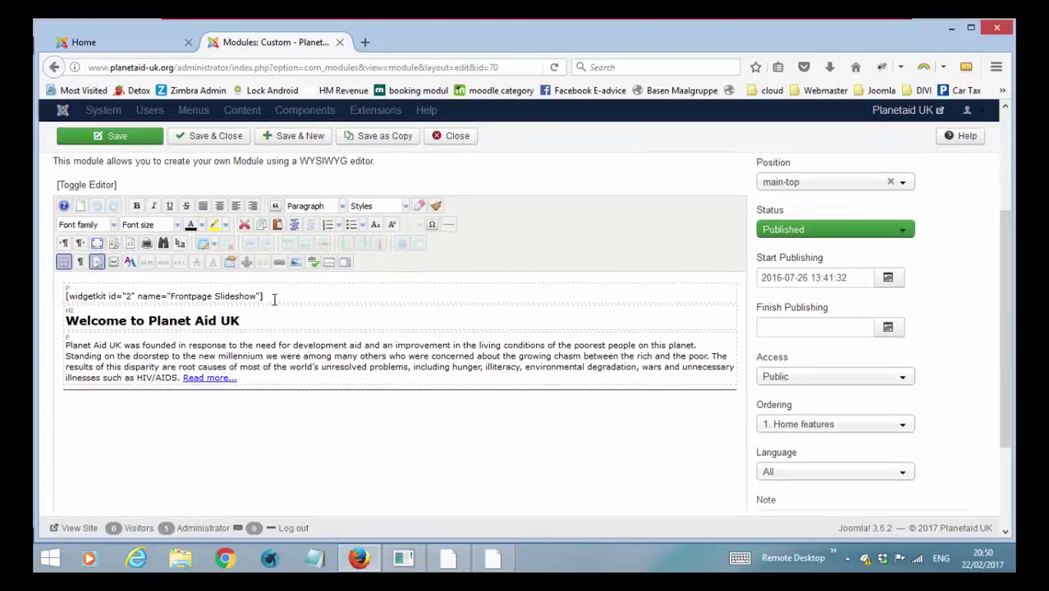
pyautogui.moveTo(277, 297); pyautogui.dragTo(70, 300)
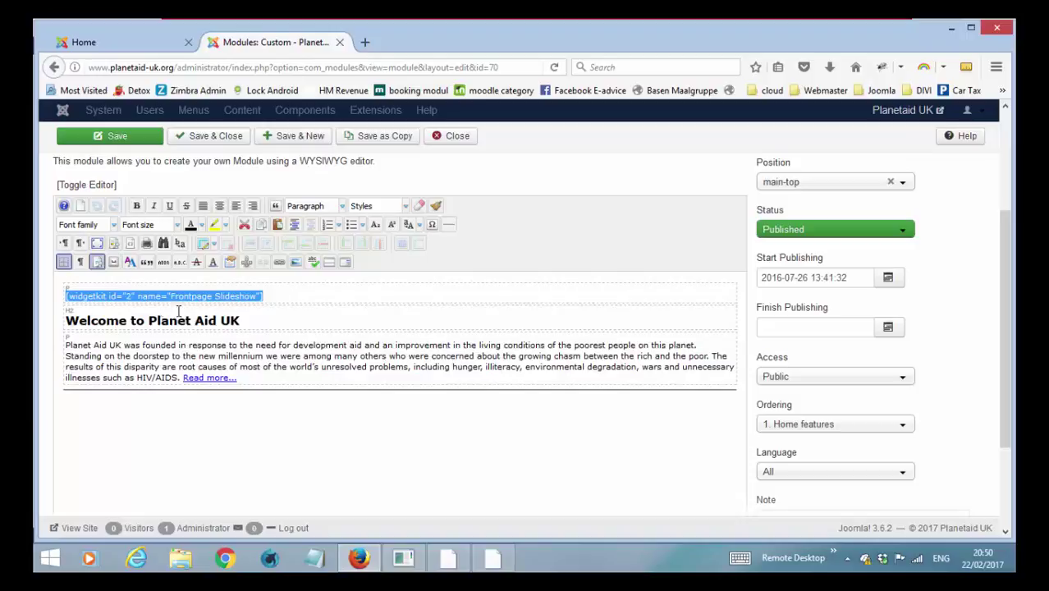
pyautogui.click(105, 297)
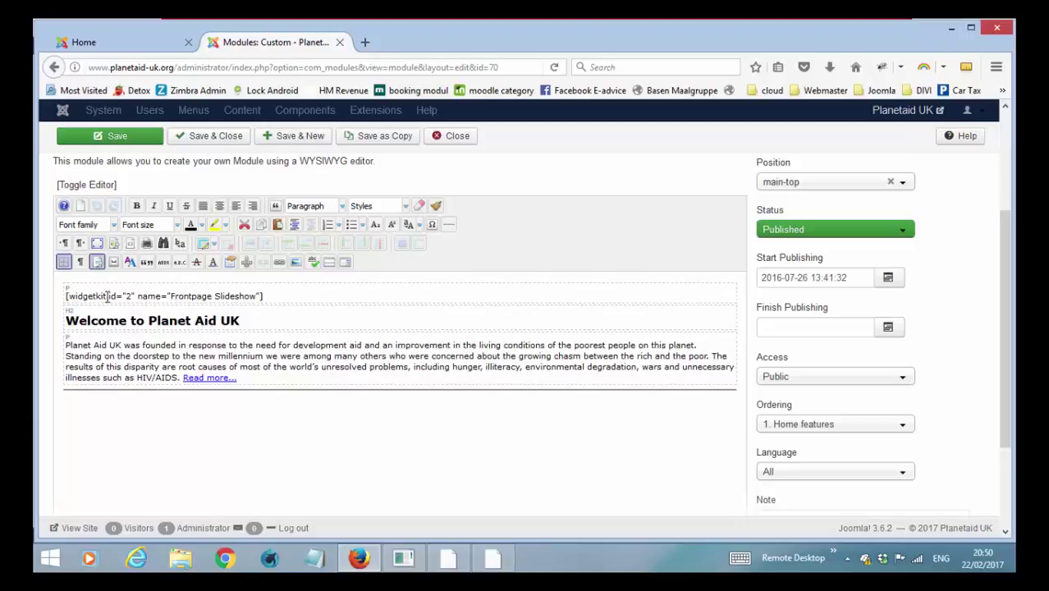
pyautogui.moveTo(106, 297); pyautogui.dragTo(68, 297)
pyautogui.click(357, 300)
pyautogui.moveTo(269, 377); pyautogui.dragTo(63, 346)
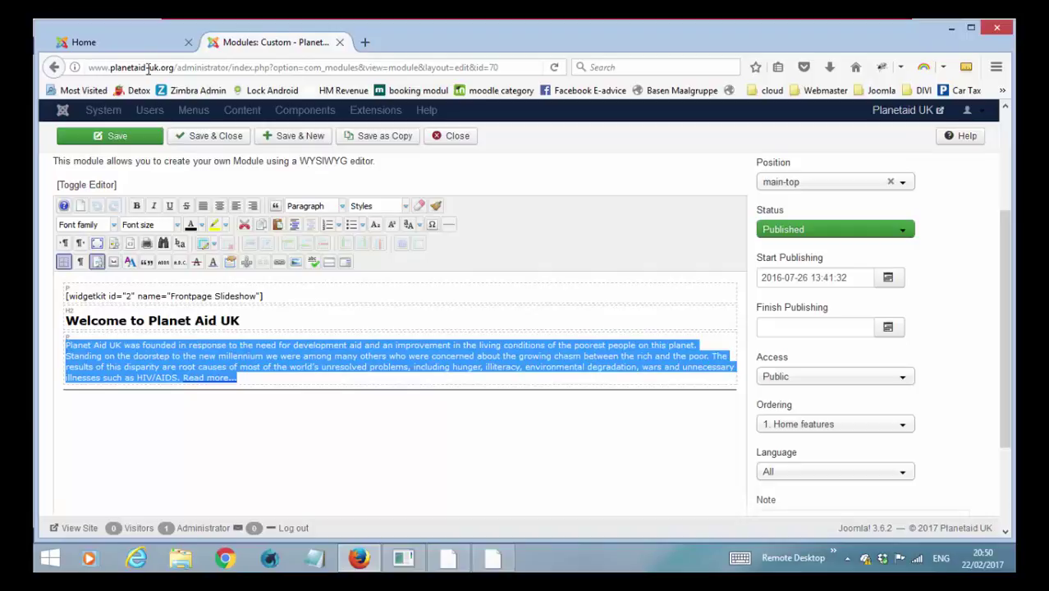
# Compare the welcome text and its "Read more..." link with the public home page, and close the module without saving.
pyautogui.click(141, 42)
pyautogui.scroll(-4, 107, 290)
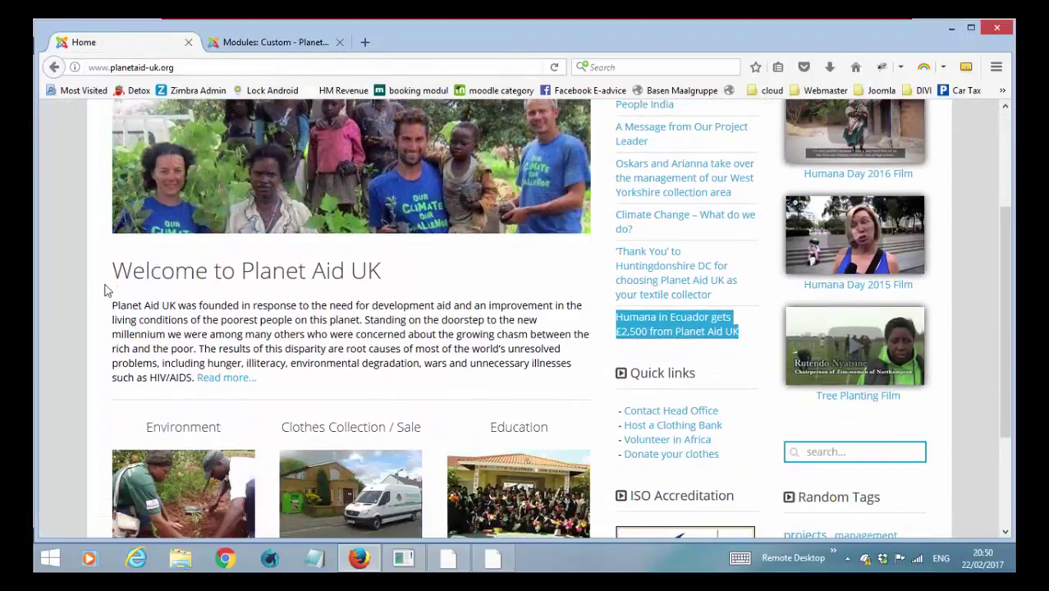
pyautogui.click(293, 48)
pyautogui.click(335, 359)
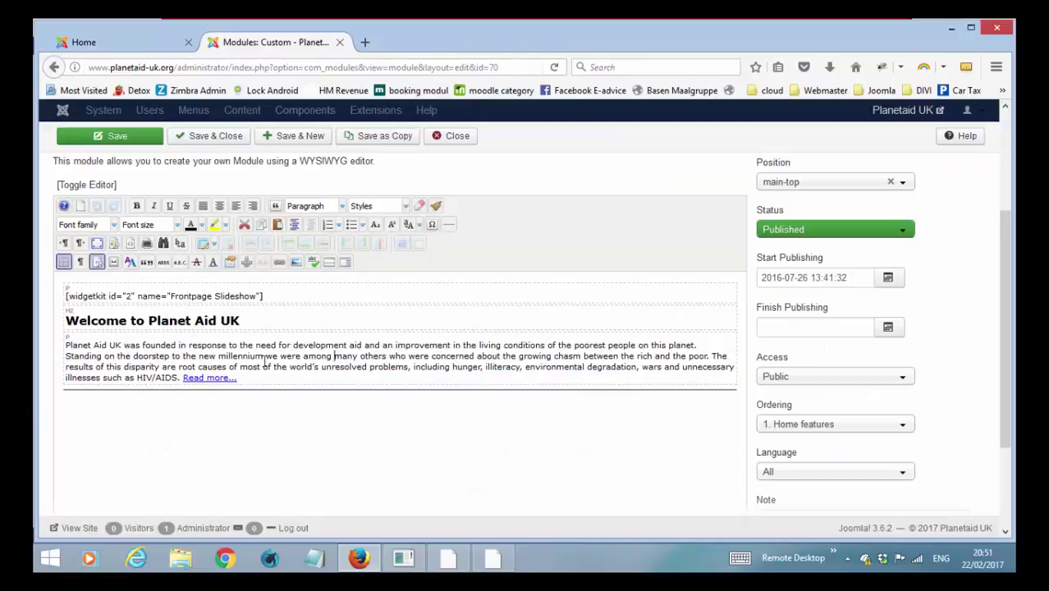
pyautogui.moveTo(242, 377); pyautogui.dragTo(188, 378)
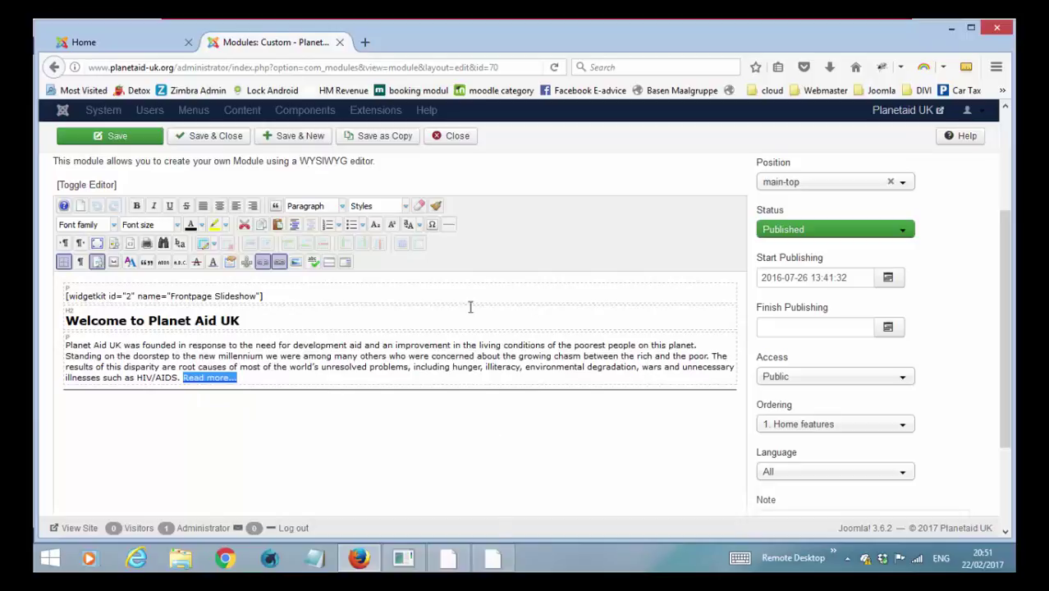
pyautogui.click(460, 139)
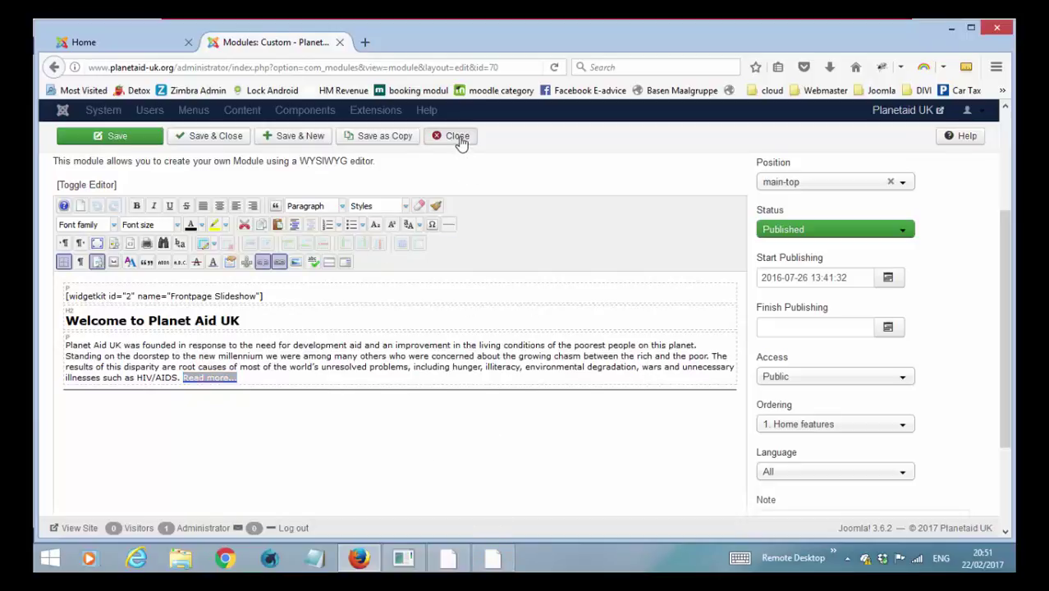
# Switch to the Word document and colour the "Slideshow + Text" entry red.
pyautogui.click(401, 558)
pyautogui.click(368, 233)
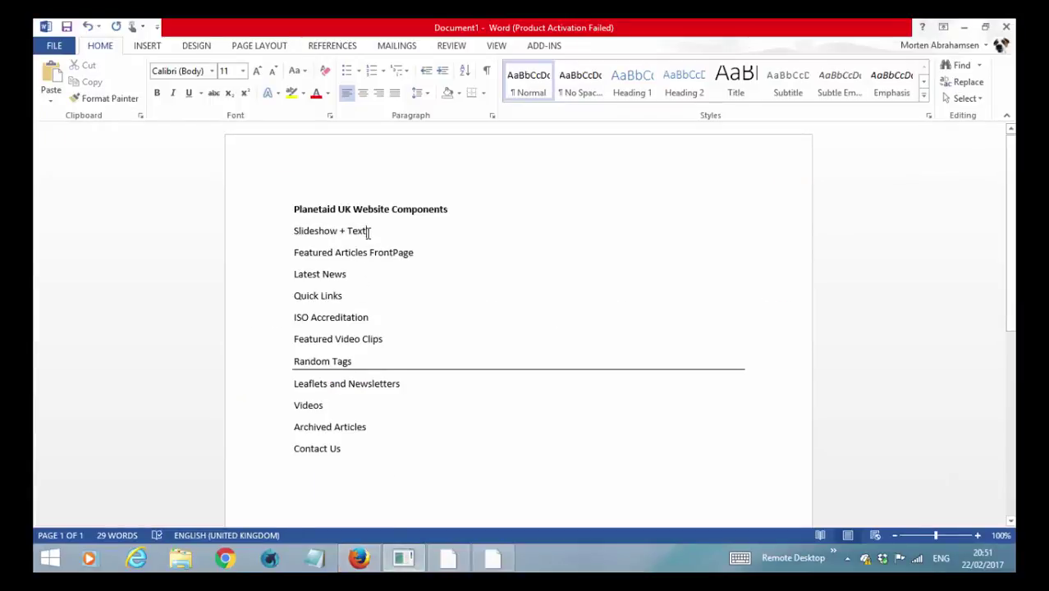
pyautogui.moveTo(368, 232); pyautogui.dragTo(295, 232)
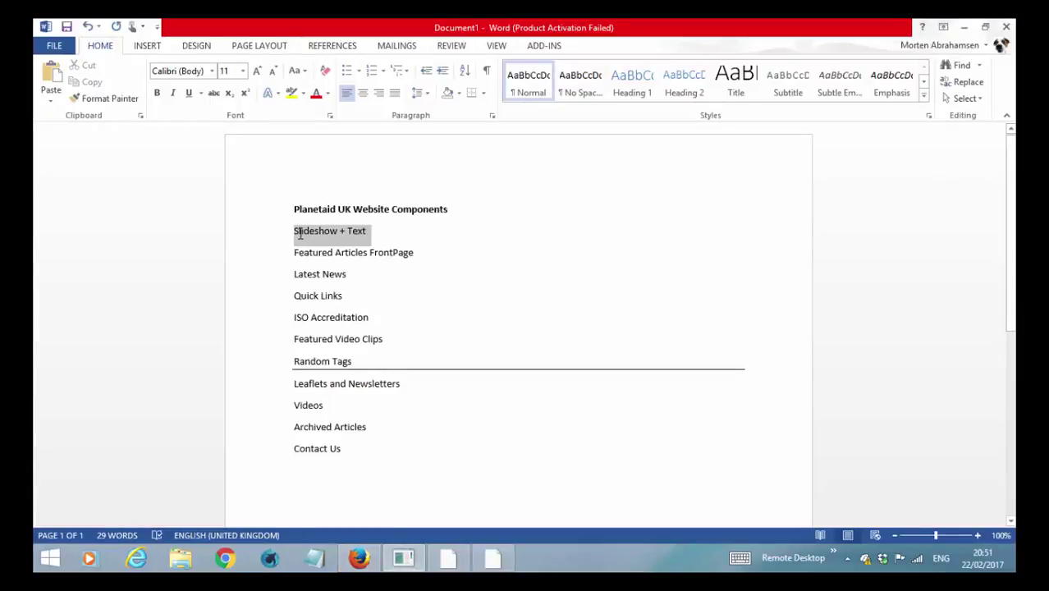
pyautogui.click(316, 94)
pyautogui.click(464, 295)
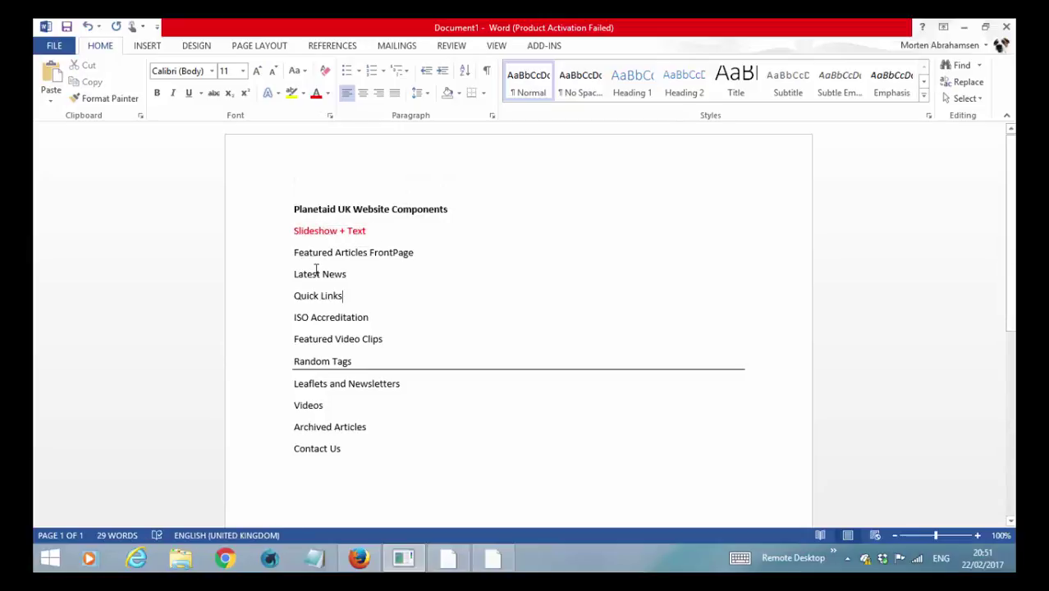
# Select the "Featured Articles FrontPage" checklist entry, switch to Firefox and view the matching featured articles on the public home page.
pyautogui.moveTo(304, 255); pyautogui.dragTo(418, 252)
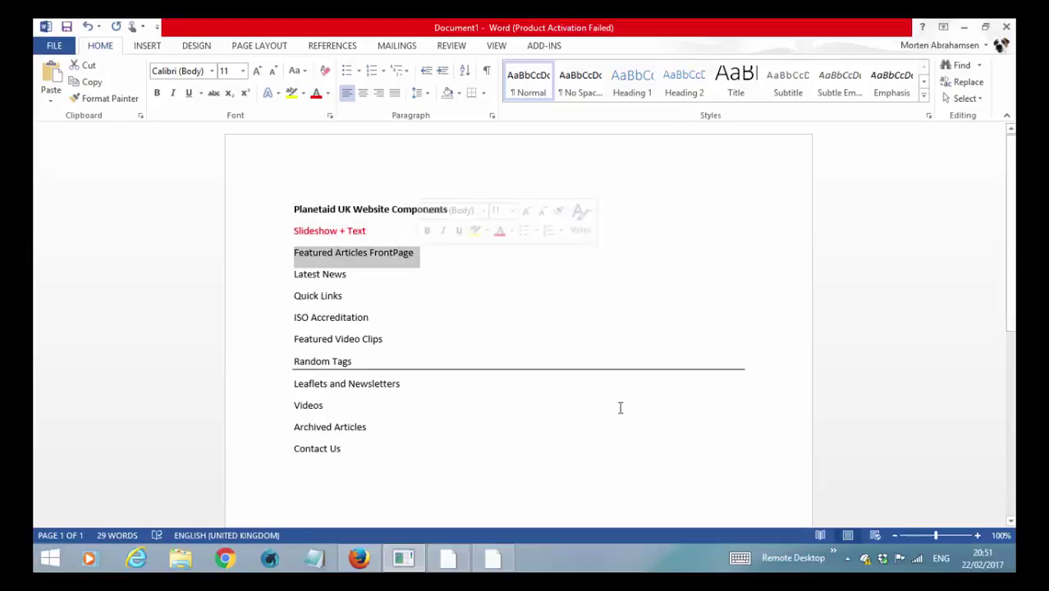
pyautogui.click(359, 558)
pyautogui.click(149, 44)
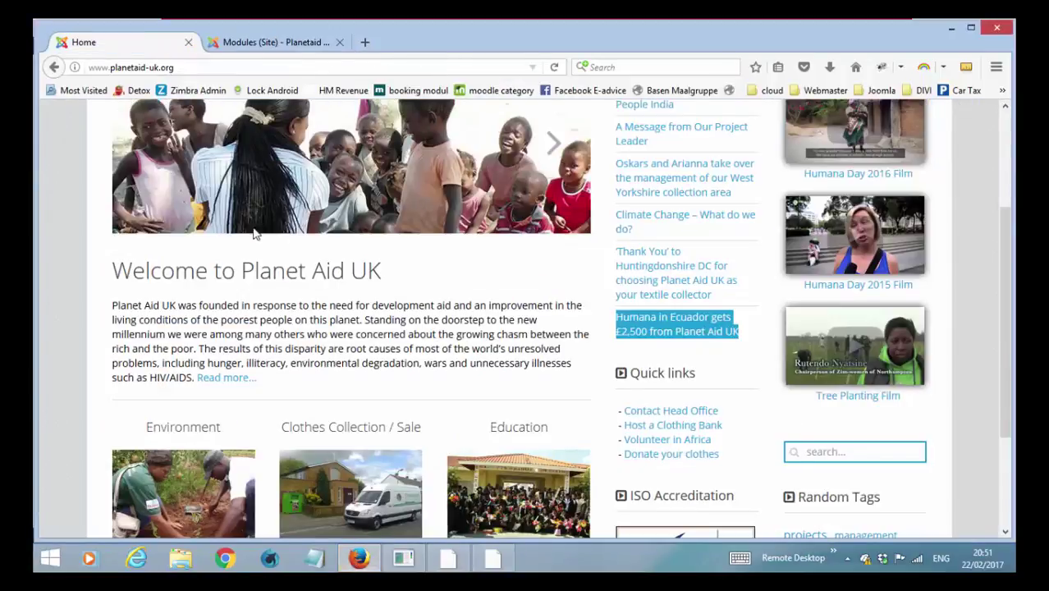
pyautogui.scroll(-2, 115, 329)
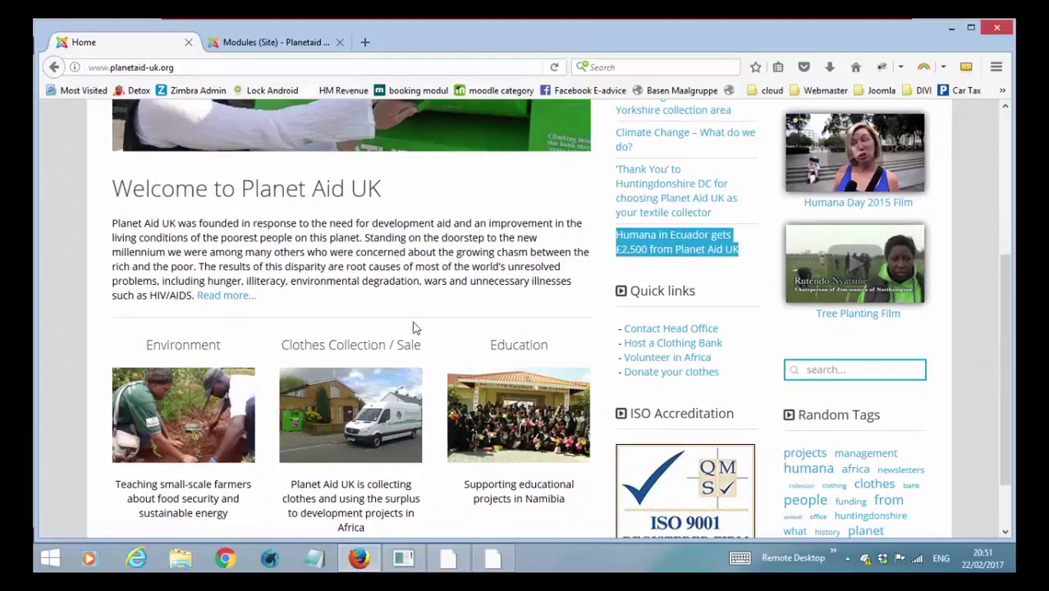
# Locate the Frontpage Articles module of type Widgetkit in the module list, inspect its assigned widget and close it without saving.
pyautogui.click(267, 42)
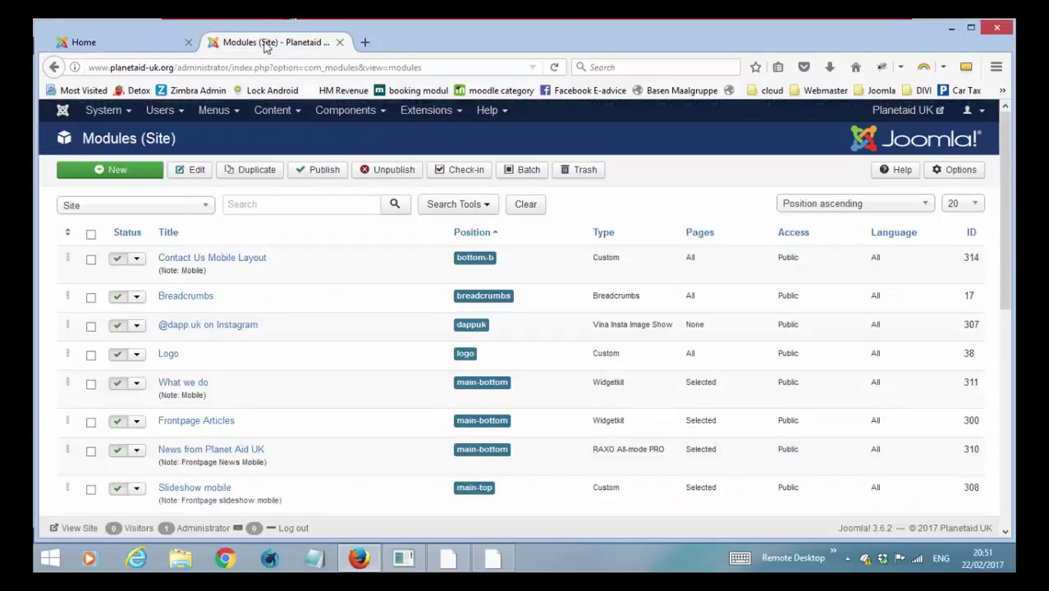
pyautogui.scroll(-2, 344, 380)
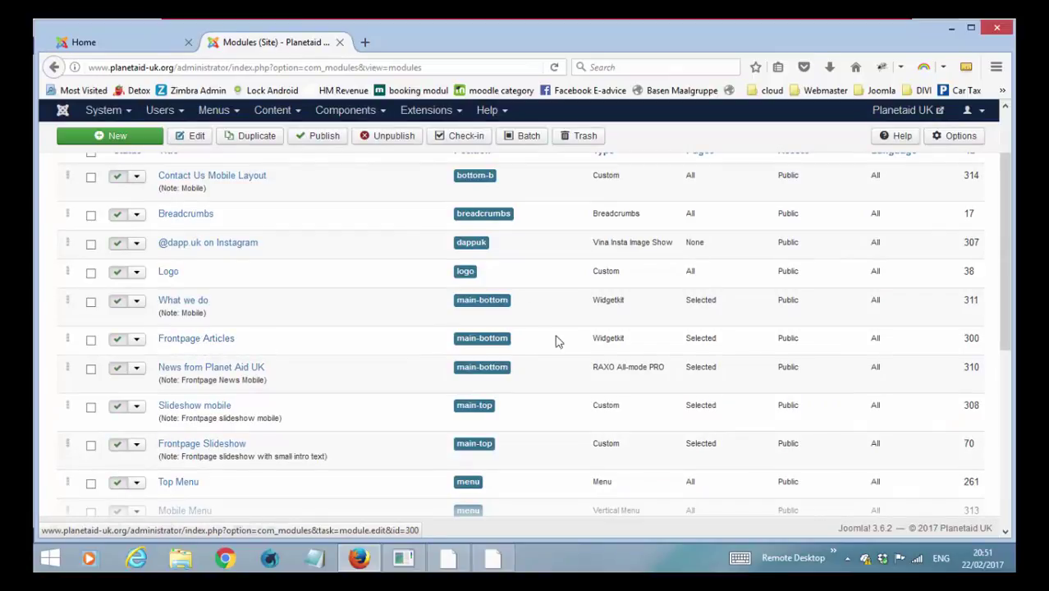
pyautogui.moveTo(591, 340); pyautogui.dragTo(625, 346)
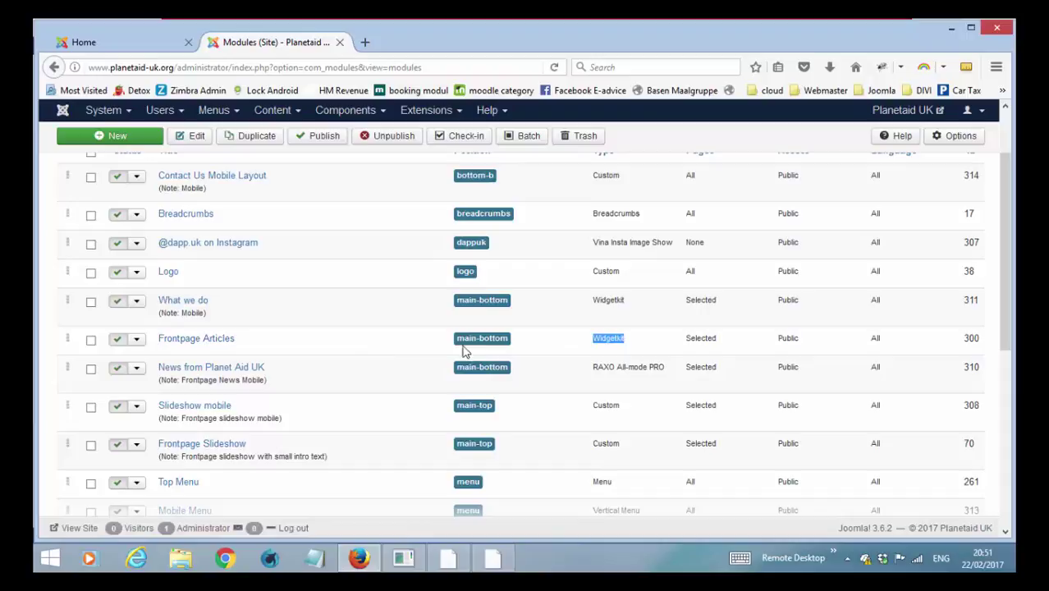
pyautogui.click(188, 344)
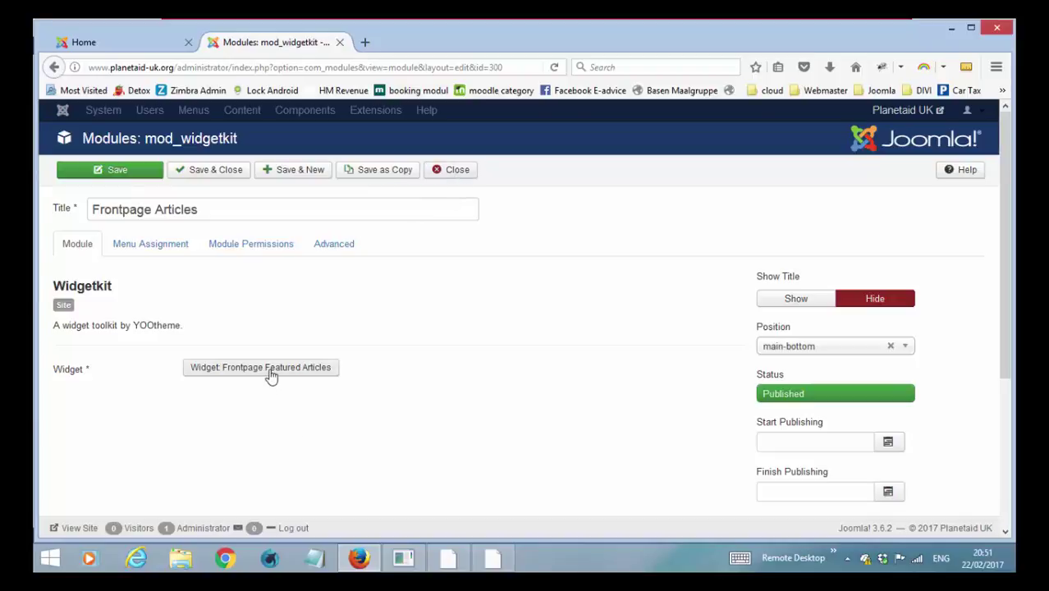
pyautogui.click(468, 179)
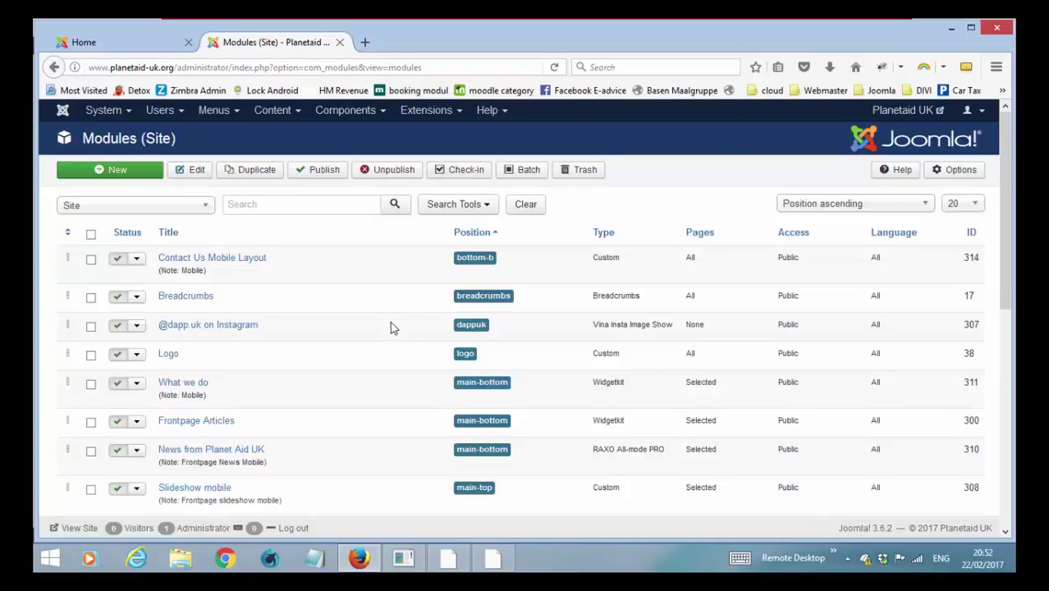
# Switch to the Word document, colour "Featured Articles FrontPage" red and select the "Latest News" entry.
pyautogui.click(403, 558)
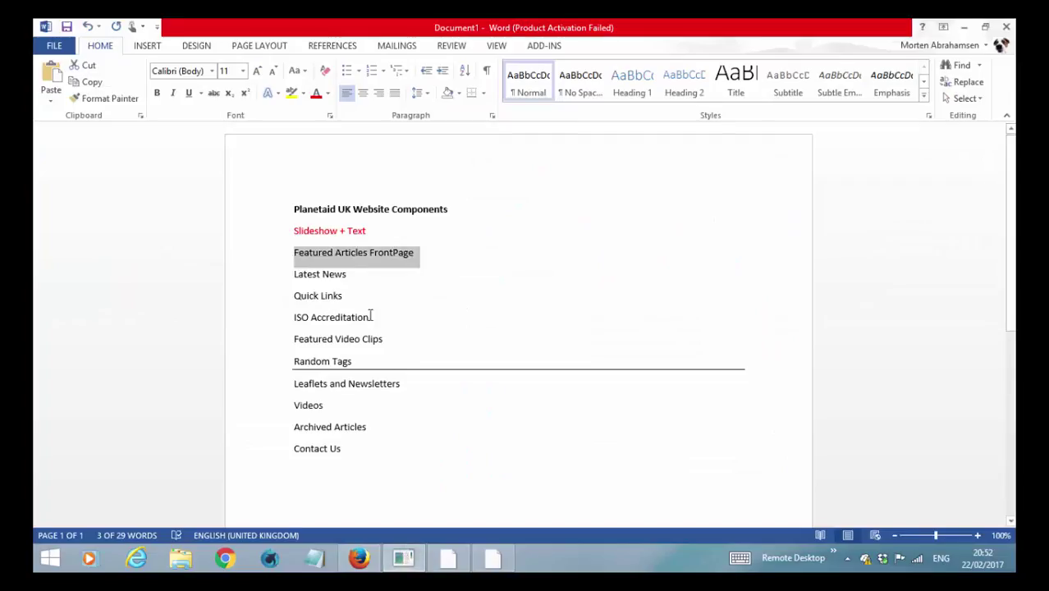
pyautogui.click(316, 93)
pyautogui.moveTo(358, 272); pyautogui.dragTo(292, 273)
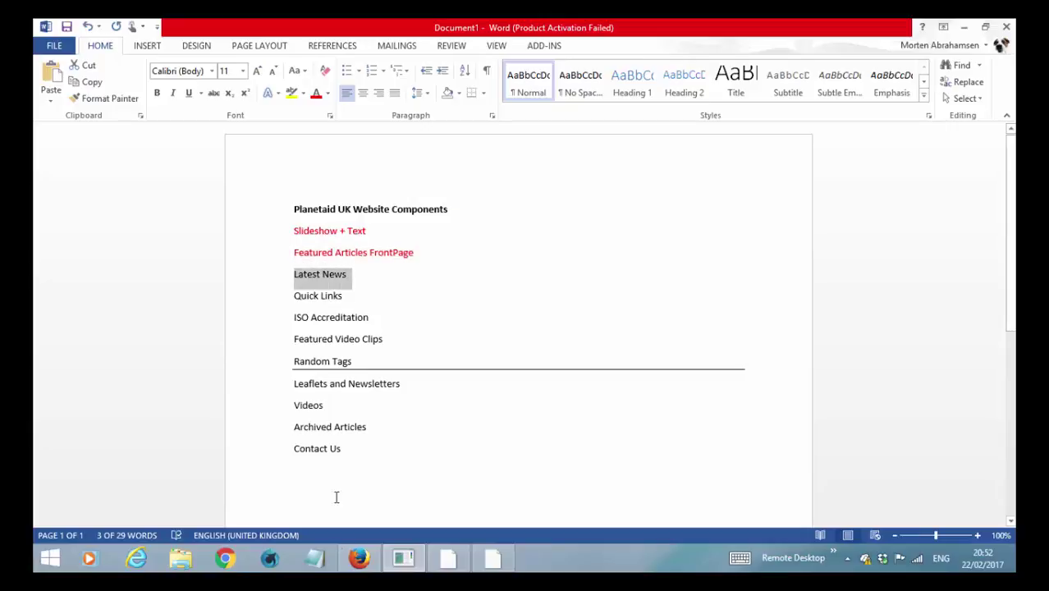
# Switch to Firefox and view the Latest News list beside the slideshow on the public home page.
pyautogui.click(355, 567)
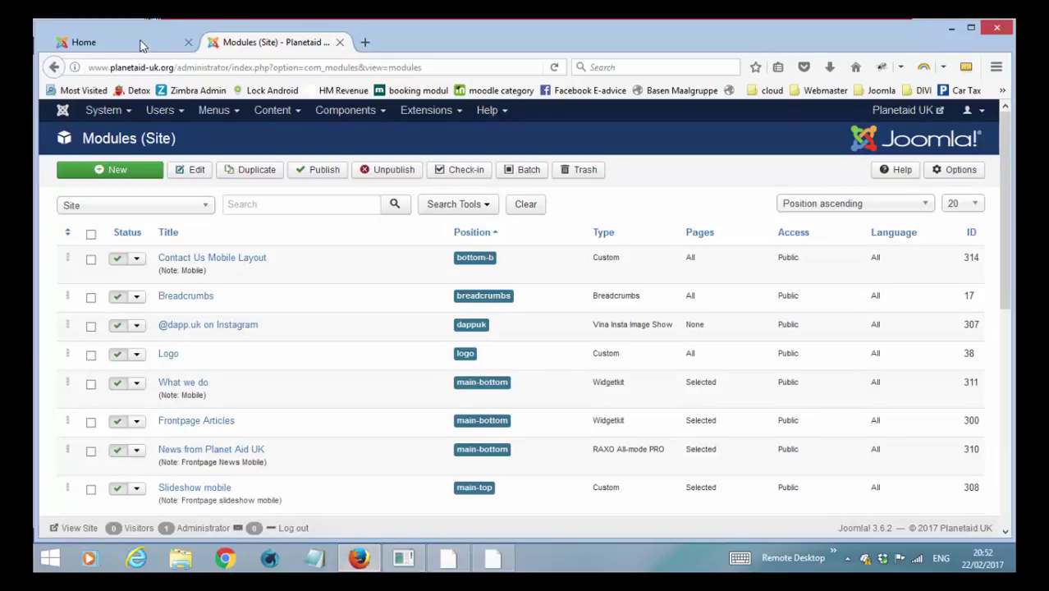
pyautogui.click(82, 42)
pyautogui.scroll(3, 673, 257)
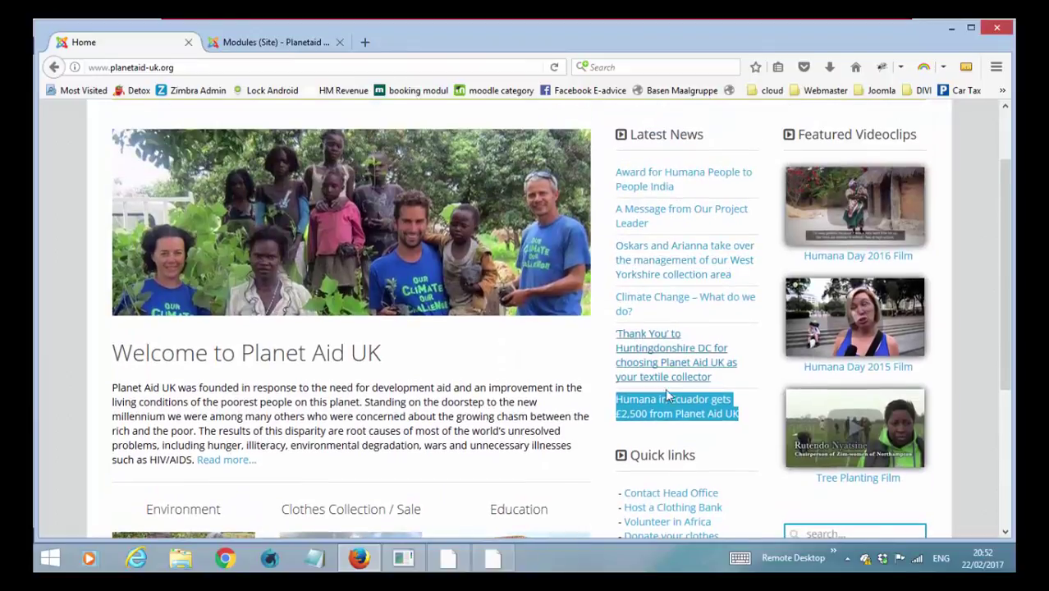
# Look through both pages of the site module list for the Latest News modules, returning to the first page.
pyautogui.click(279, 46)
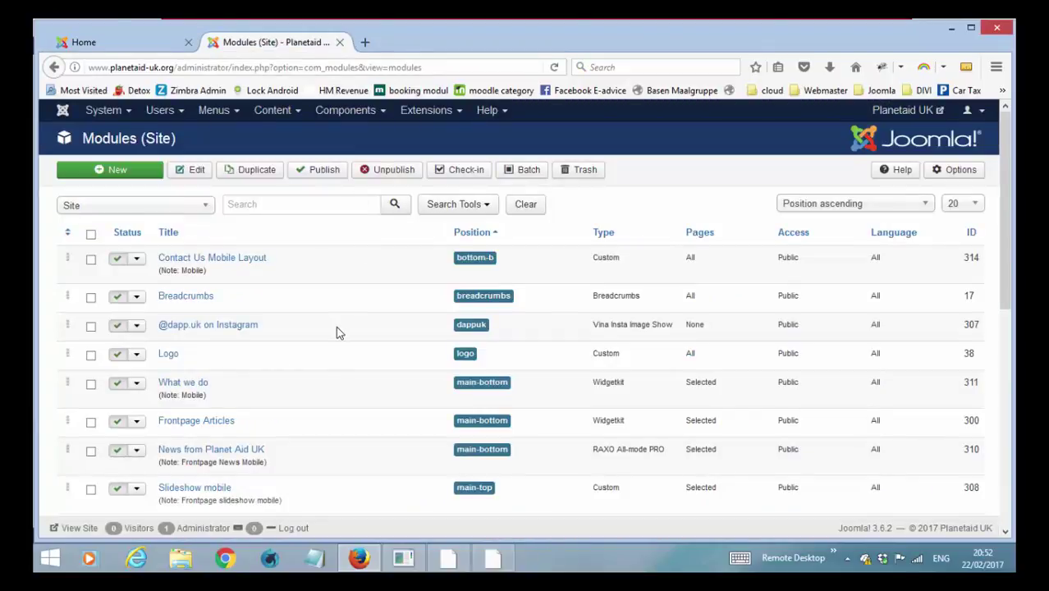
pyautogui.scroll(-3, 336, 332)
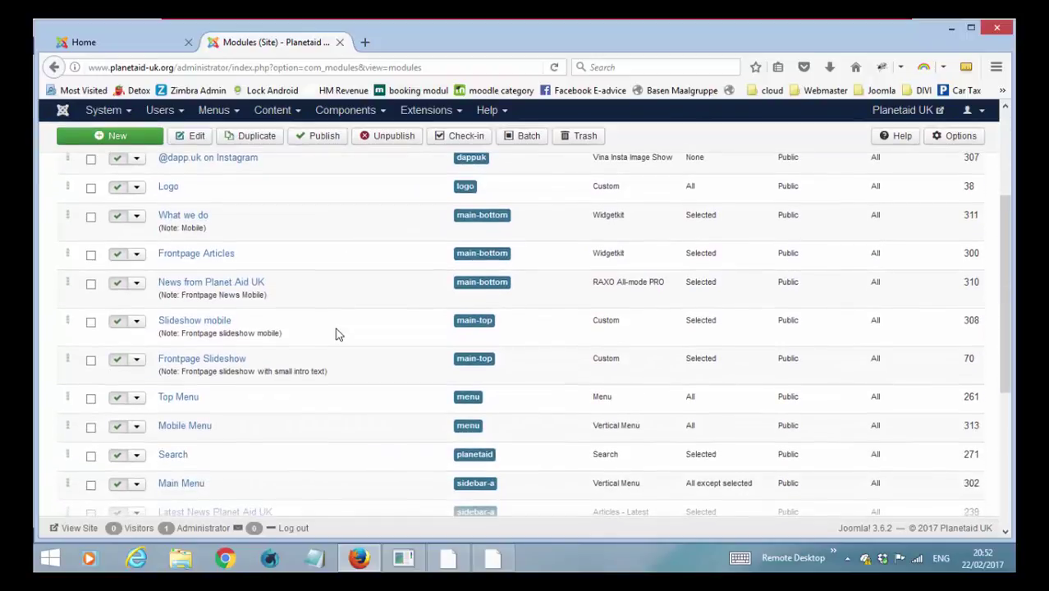
pyautogui.scroll(-1, 336, 334)
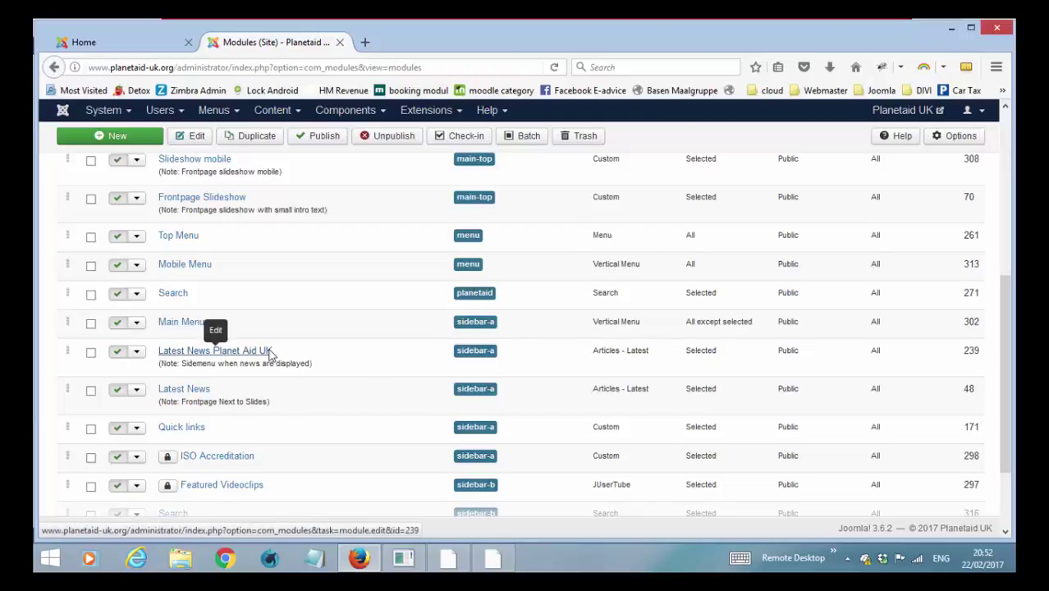
pyautogui.scroll(-1, 269, 354)
pyautogui.scroll(-2, 270, 355)
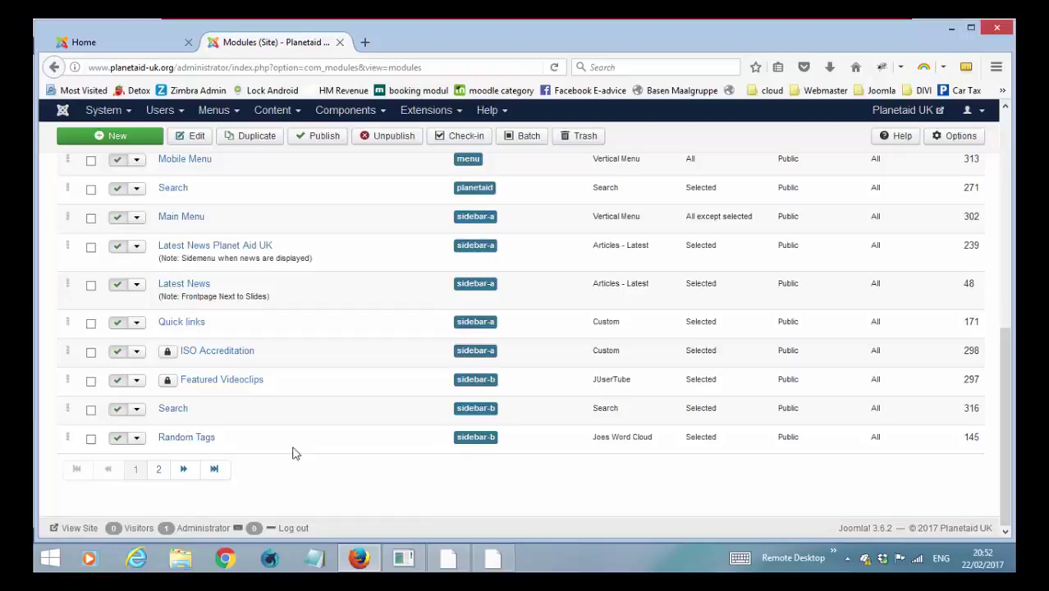
pyautogui.click(162, 471)
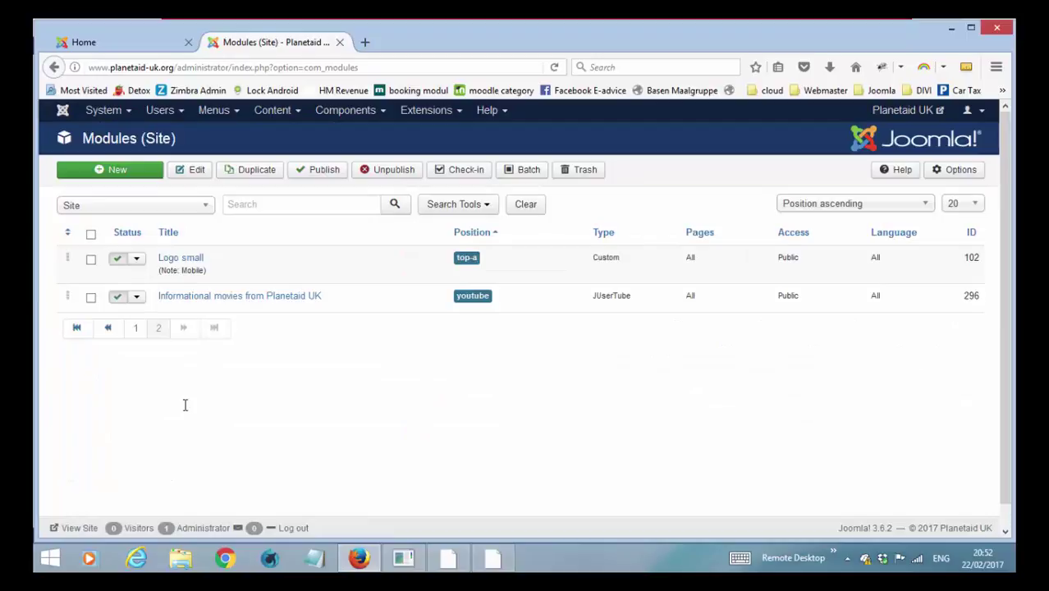
pyautogui.hotkey('alt', 'Left')
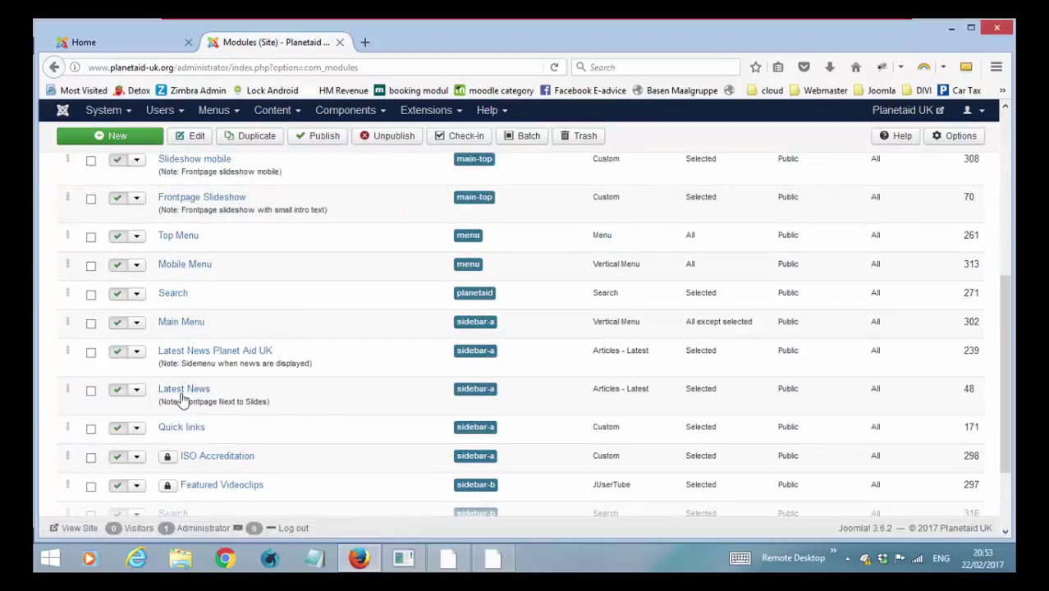
# Highlight the note under the Latest News module, open the module and examine its article category and count settings.
pyautogui.moveTo(182, 400); pyautogui.dragTo(256, 400)
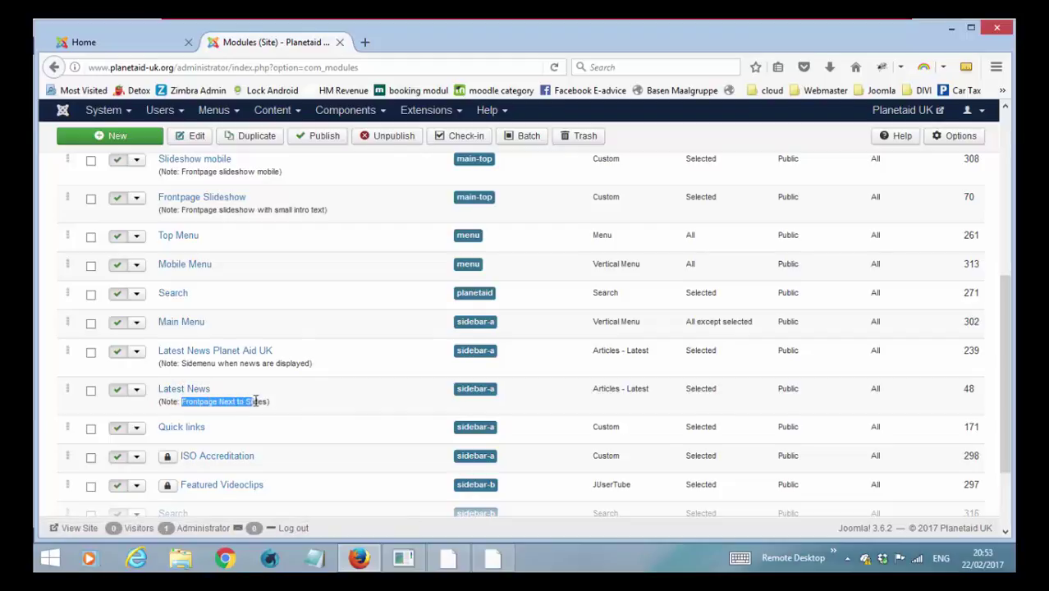
pyautogui.click(209, 389)
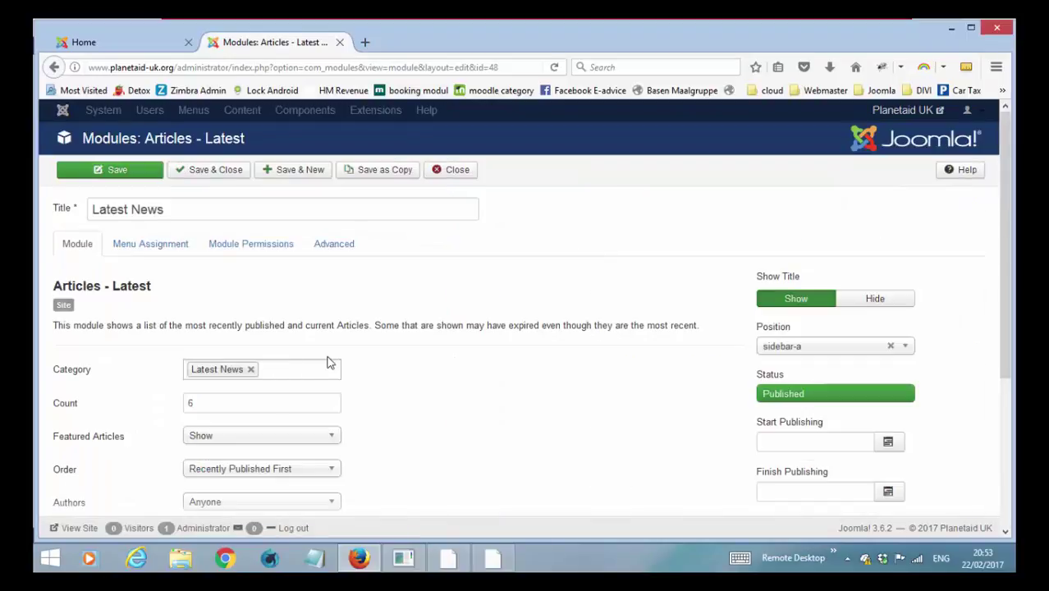
pyautogui.scroll(-2, 464, 380)
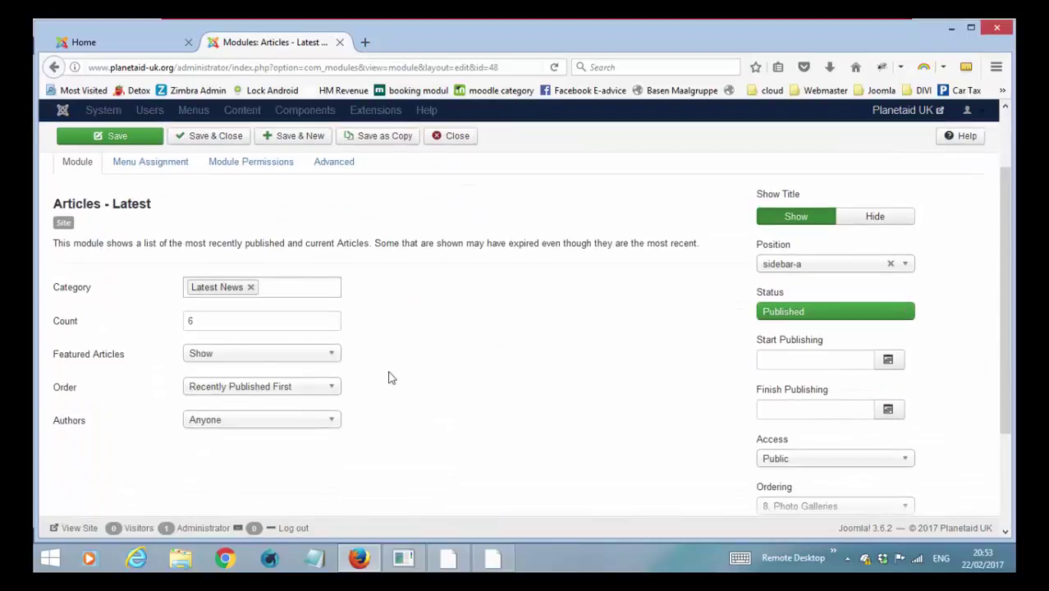
pyautogui.doubleClick(186, 320)
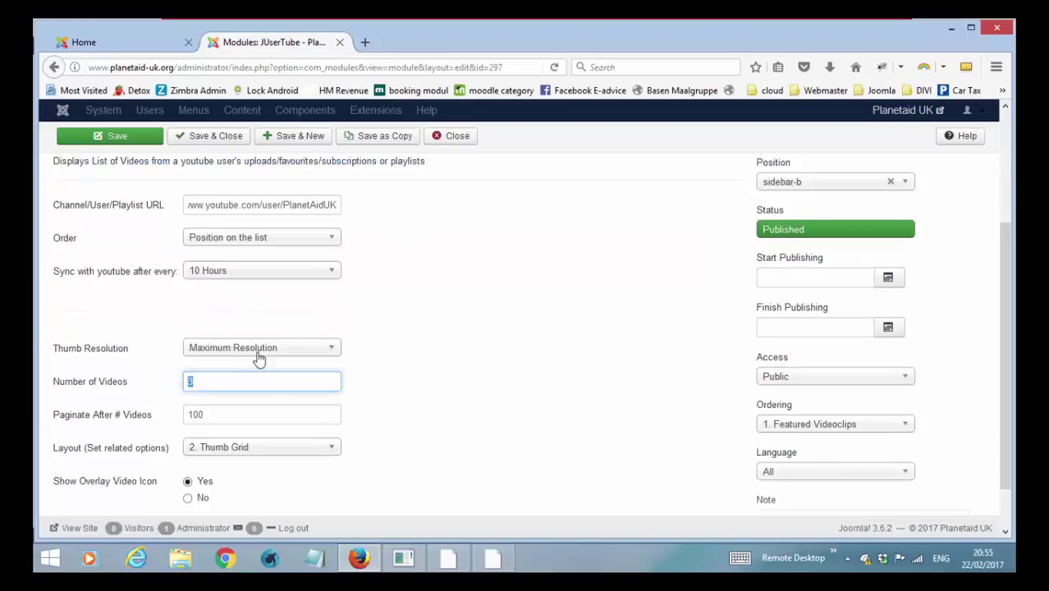
# Re-enter 3 as the number of videos in the Featured Videoclips module and close it without saving.
pyautogui.write('3')
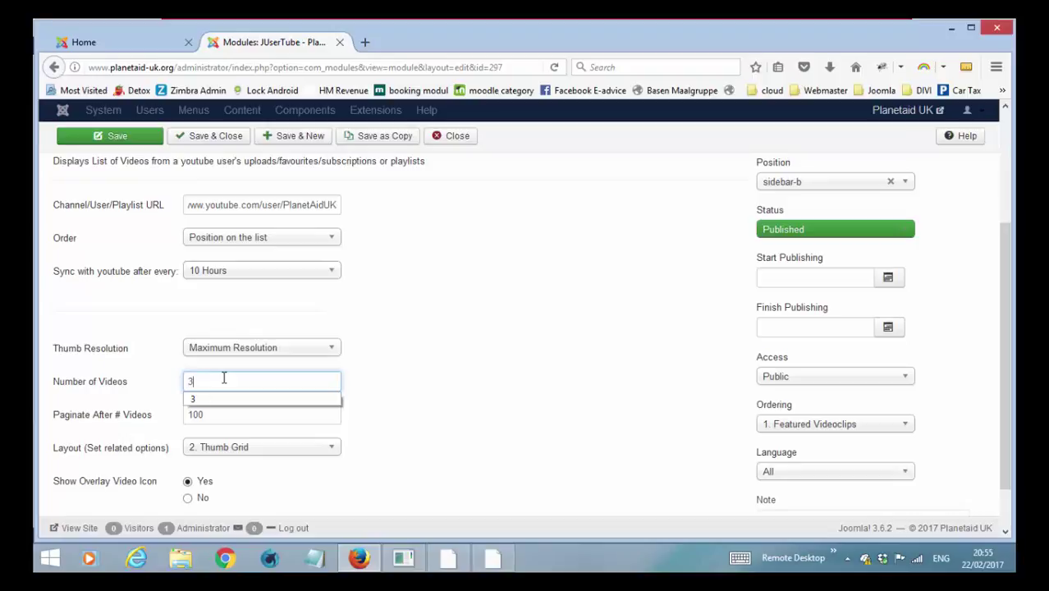
pyautogui.click(432, 397)
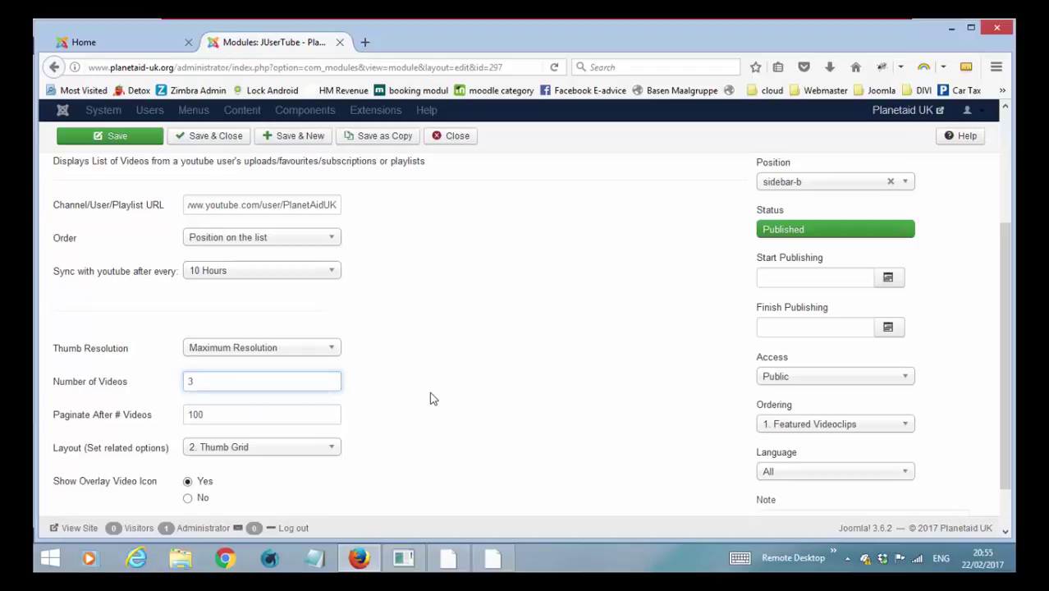
pyautogui.click(455, 142)
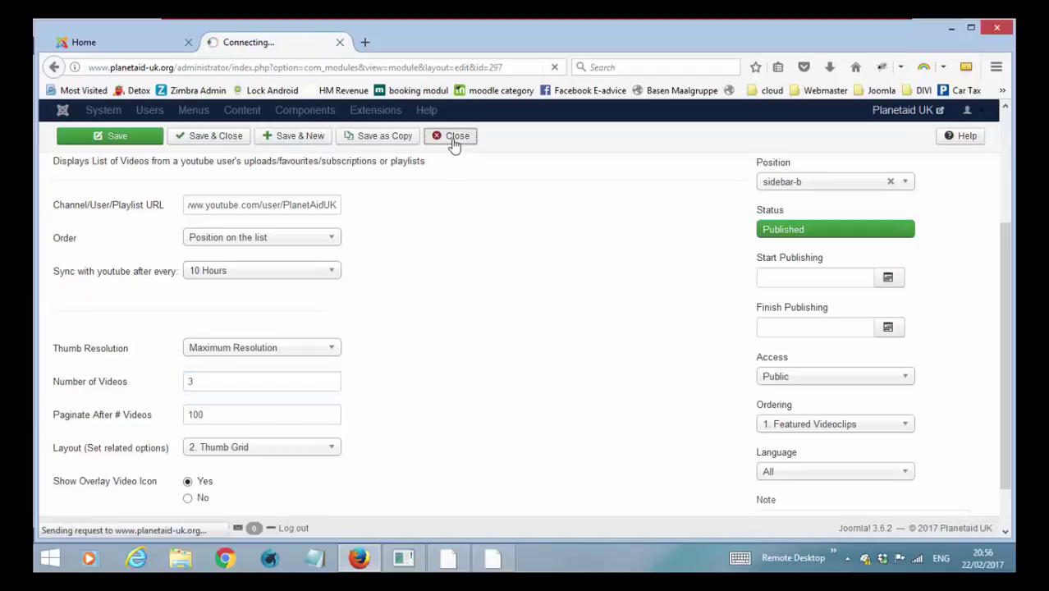
# Switch to the Word document and colour the "Featured Video Clips" entry red.
pyautogui.click(397, 558)
pyautogui.moveTo(392, 349); pyautogui.dragTo(292, 339)
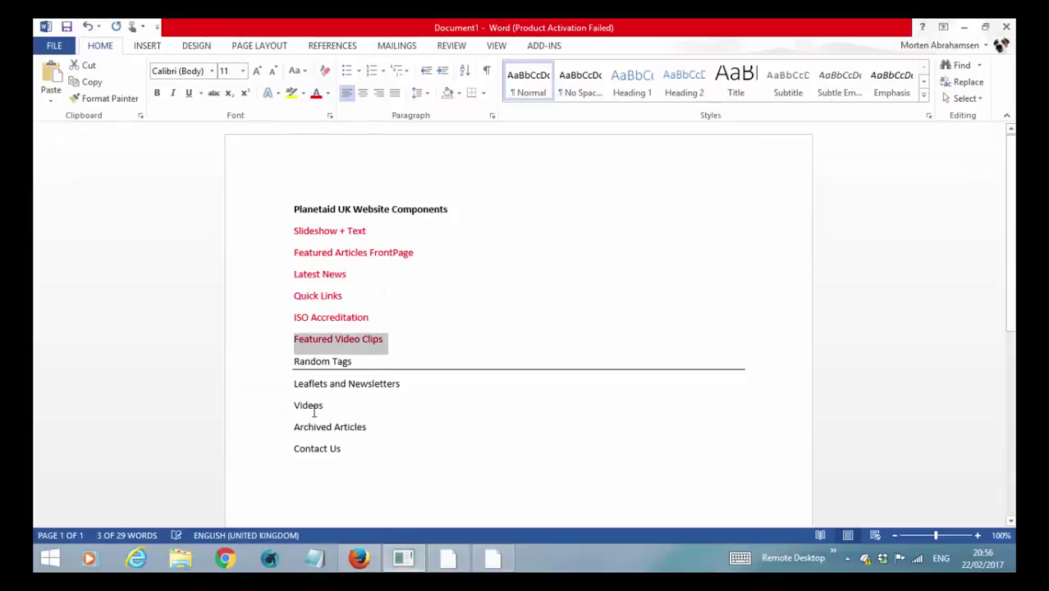
# Switch back to Firefox and open the Random Tags module from the site module list.
pyautogui.click(359, 558)
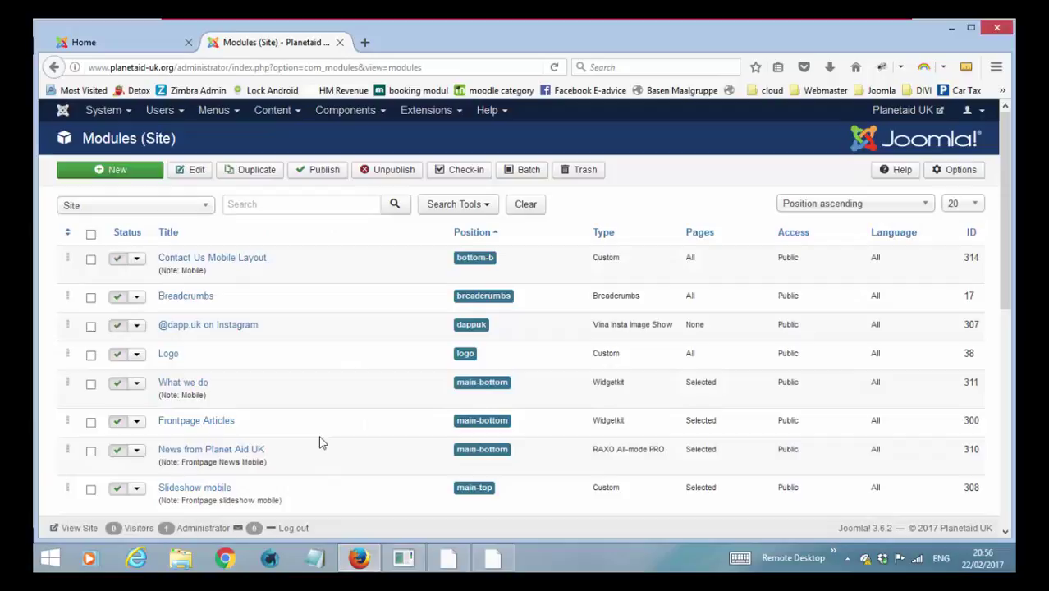
pyautogui.scroll(-5, 320, 441)
pyautogui.scroll(-4, 321, 440)
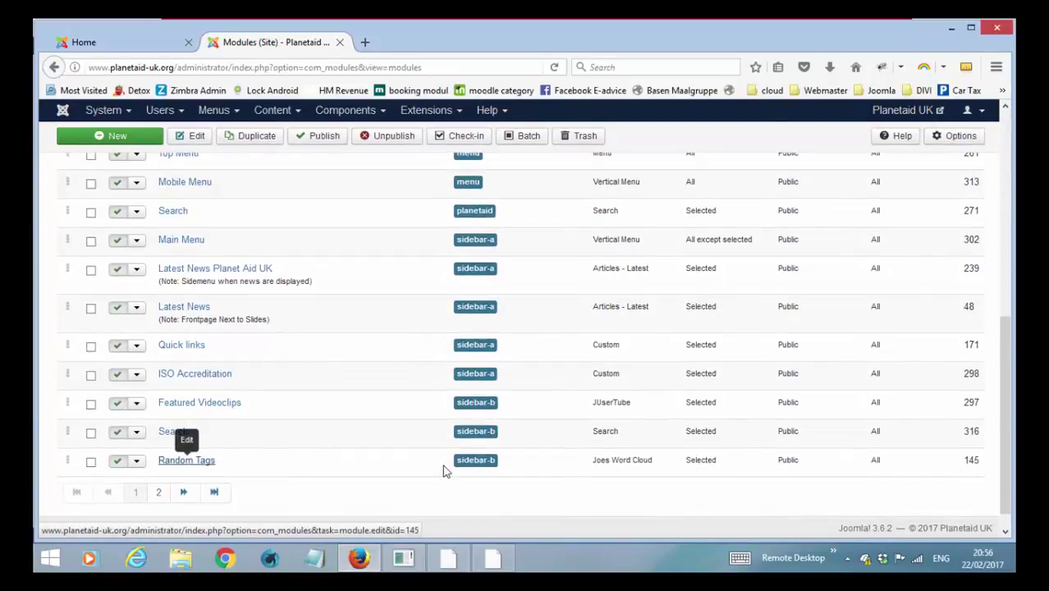
pyautogui.click(197, 465)
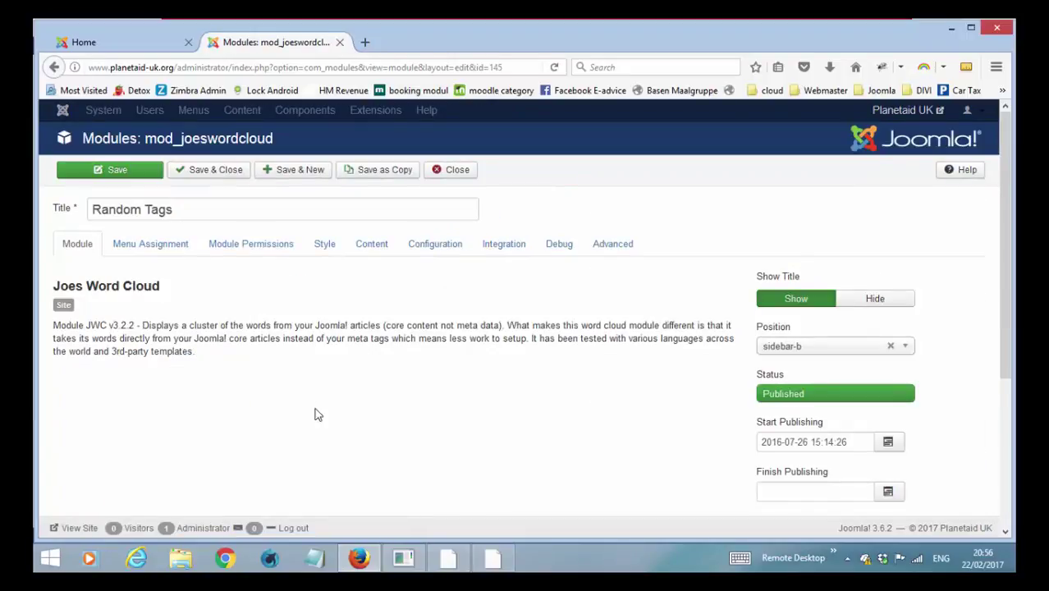
# Review the Random Tags module's description and general settings, then its menu assignment and module permissions.
pyautogui.scroll(-4, 315, 371)
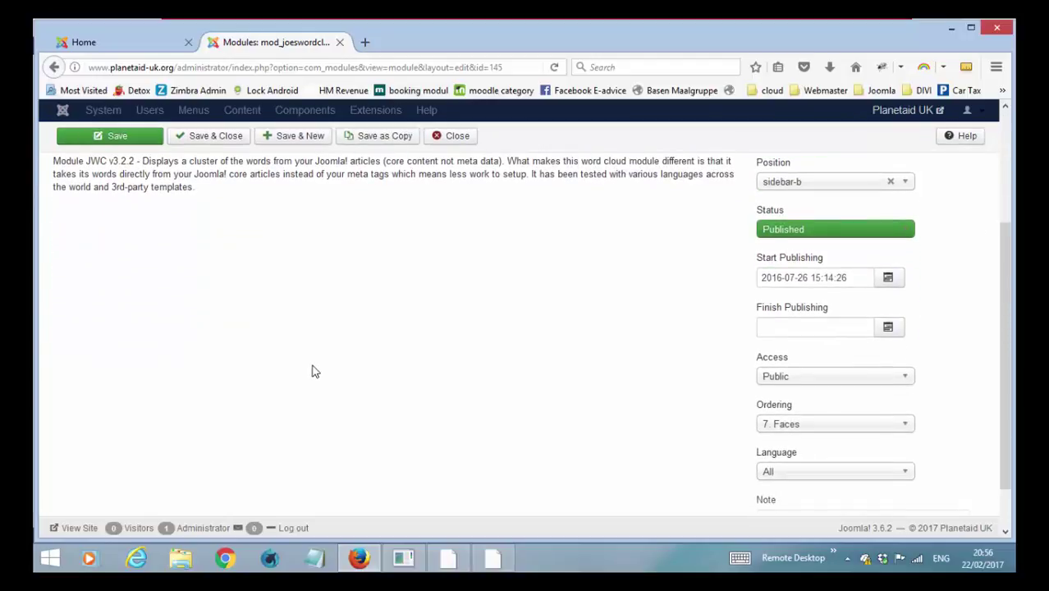
pyautogui.scroll(2, 283, 345)
pyautogui.scroll(2, 181, 245)
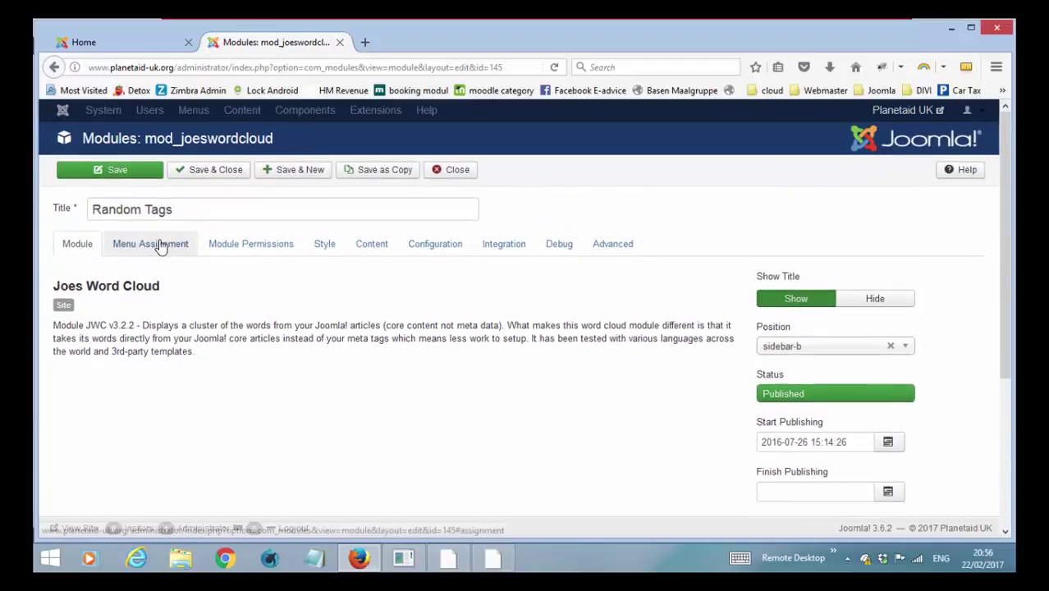
pyautogui.click(162, 243)
pyautogui.click(264, 245)
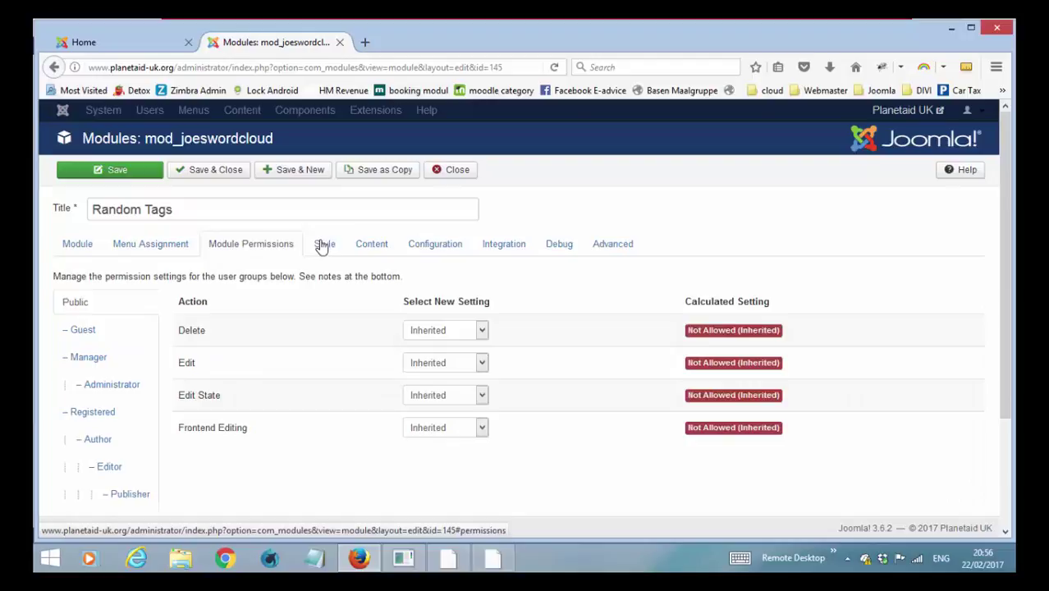
# Examine the Random Tags module's style settings and highlight its Word Background Color value.
pyautogui.click(324, 244)
pyautogui.scroll(-2, 394, 324)
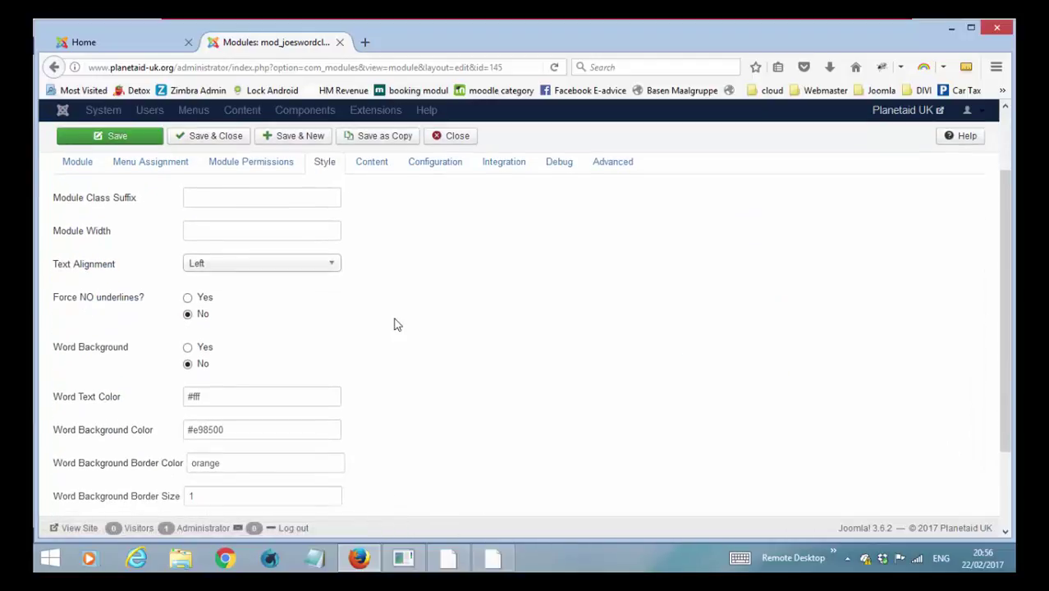
pyautogui.scroll(-2, 394, 324)
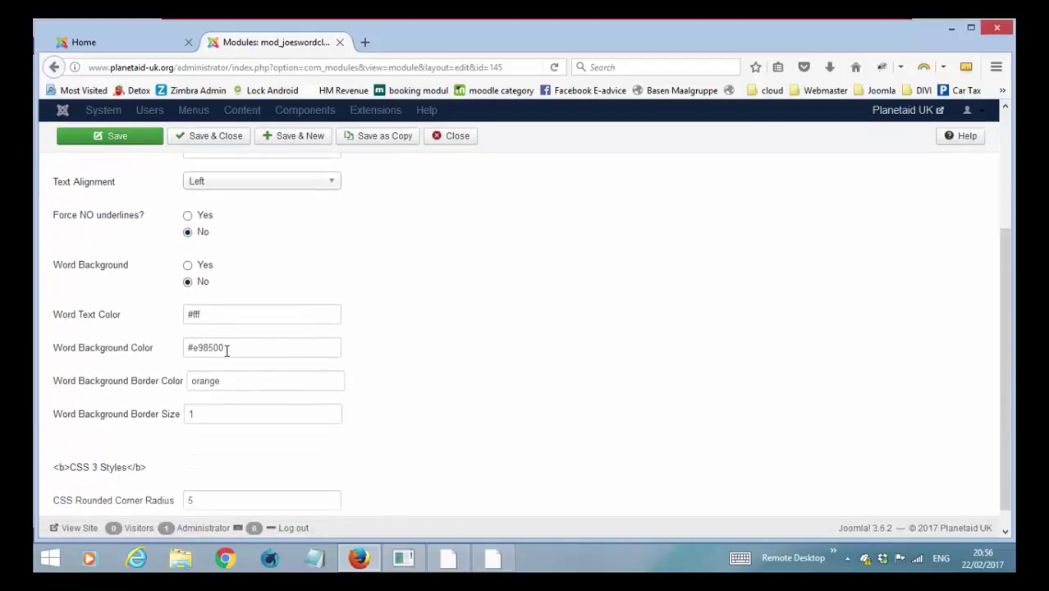
pyautogui.moveTo(227, 347); pyautogui.dragTo(121, 356)
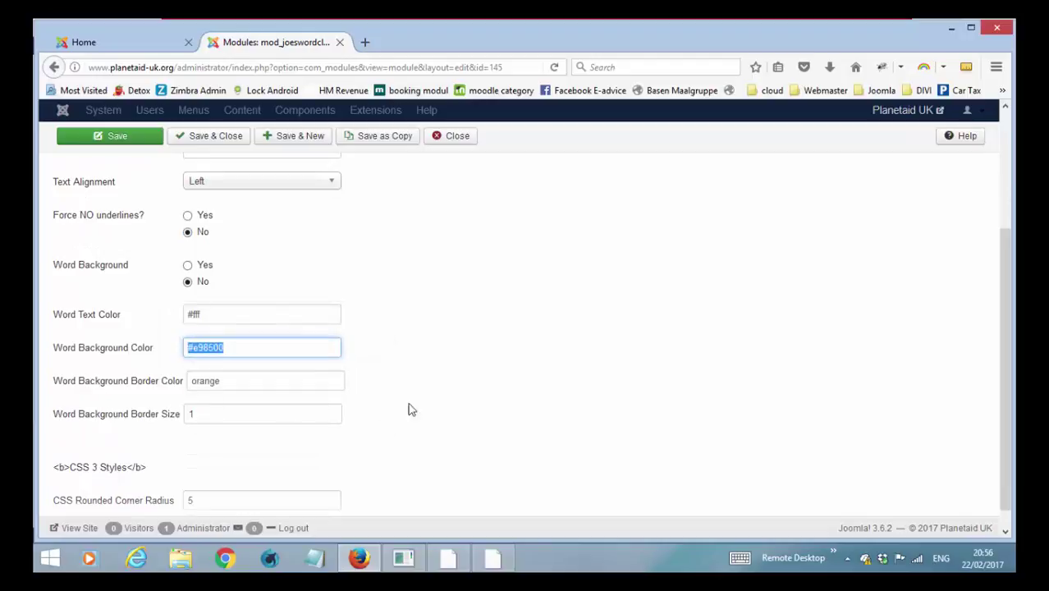
# Review the Random Tags module's content settings, including the Keyword Inclusion List and Keyword Exclusion List fields.
pyautogui.scroll(-1, 454, 409)
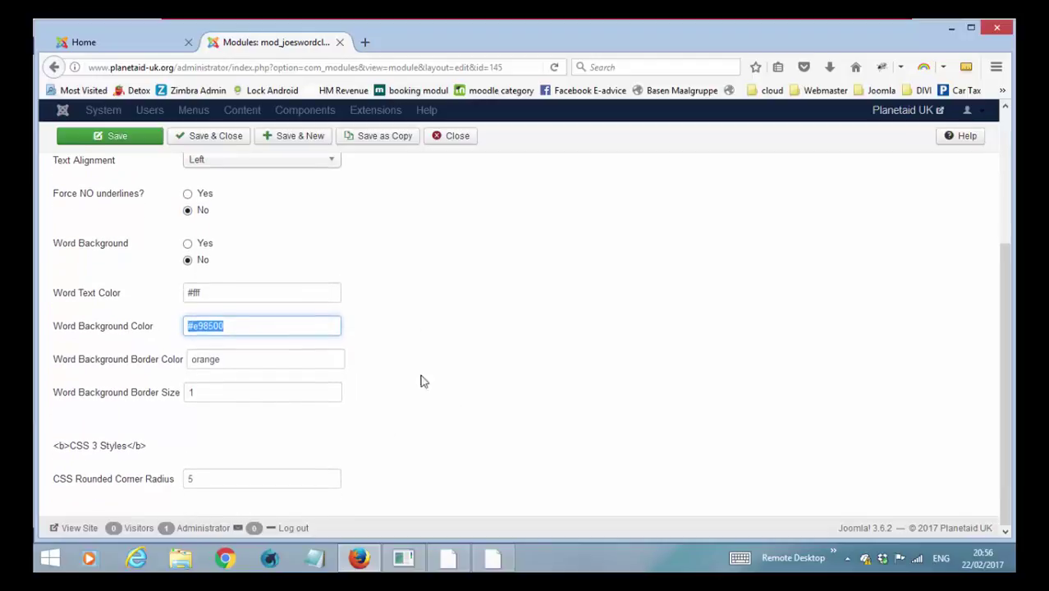
pyautogui.scroll(5, 393, 286)
pyautogui.click(374, 250)
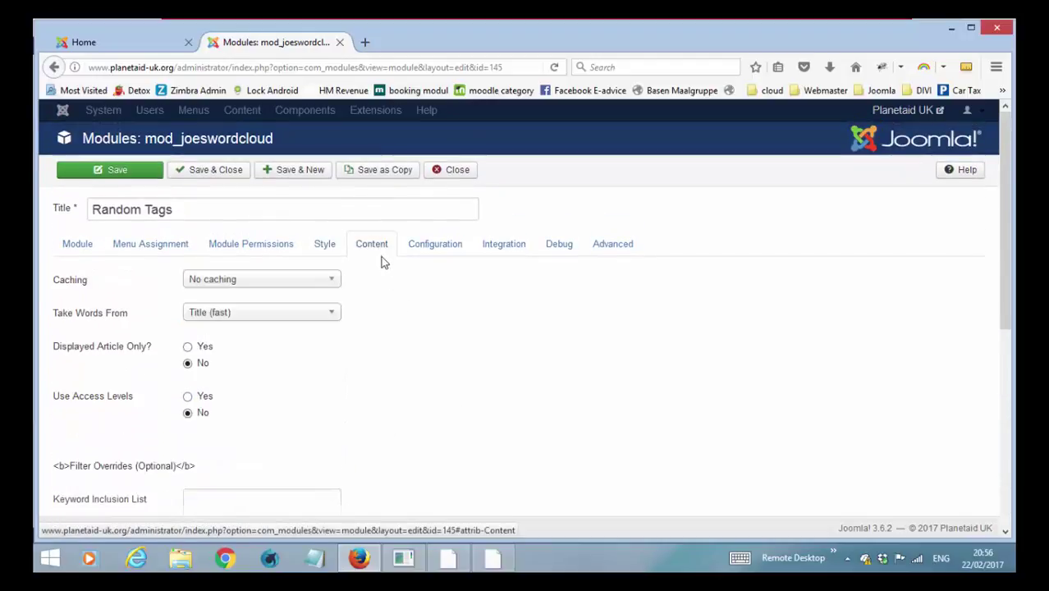
pyautogui.scroll(-3, 403, 328)
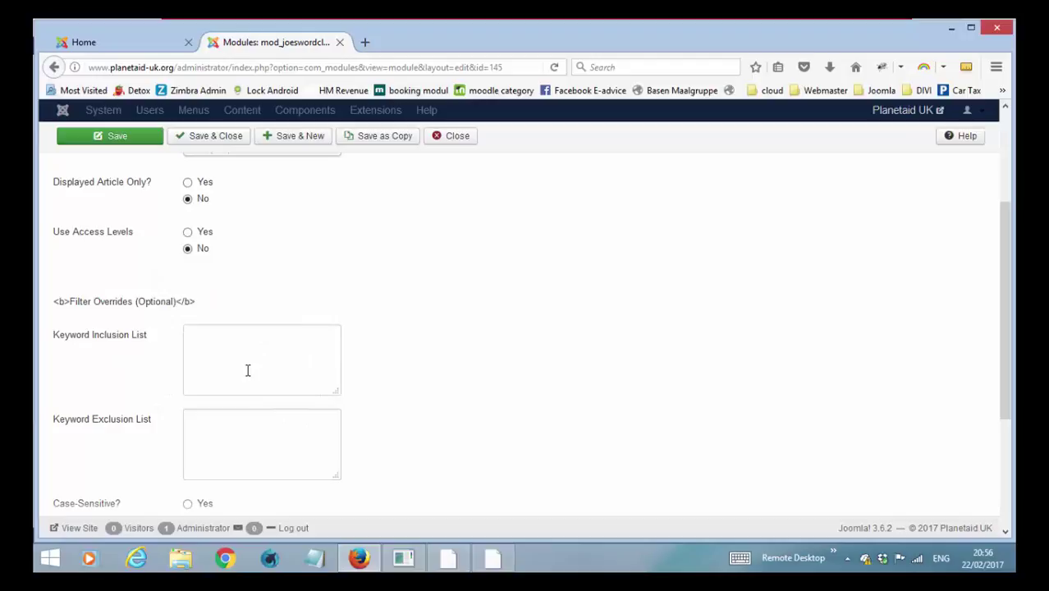
pyautogui.click(216, 352)
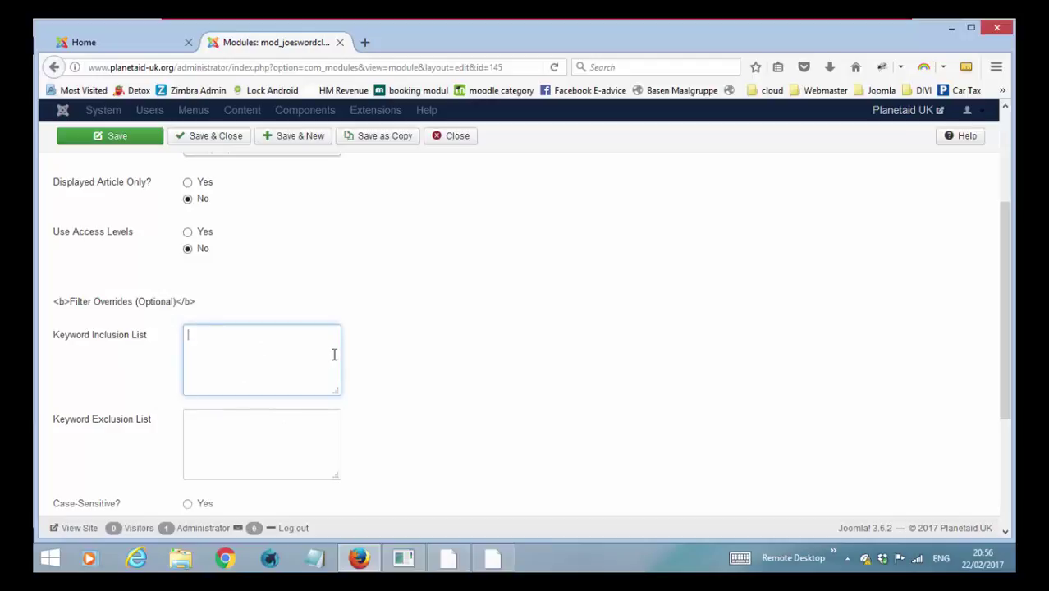
pyautogui.scroll(-2, 421, 371)
pyautogui.click(217, 348)
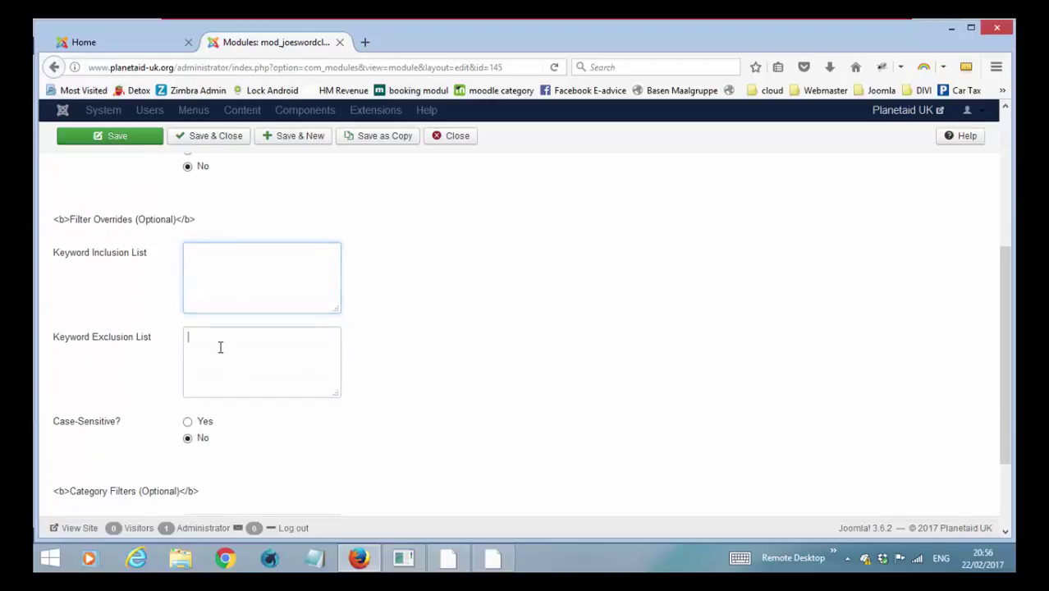
pyautogui.scroll(6, 369, 402)
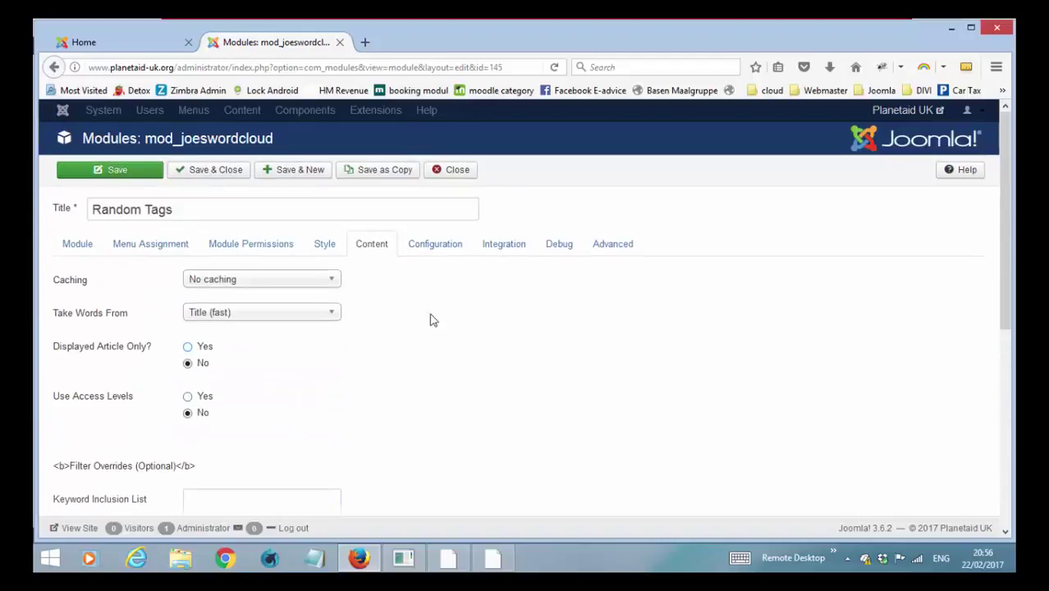
# Examine the Random Tags module's configuration for word count, shortest word length and minimum and maximum font sizes, and close the module.
pyautogui.click(435, 244)
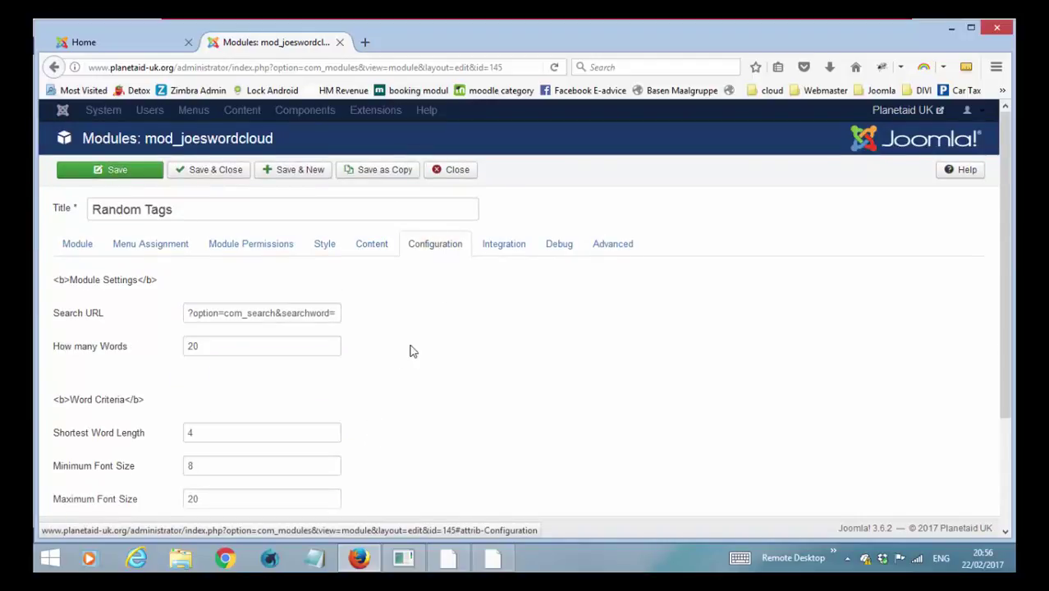
pyautogui.doubleClick(197, 348)
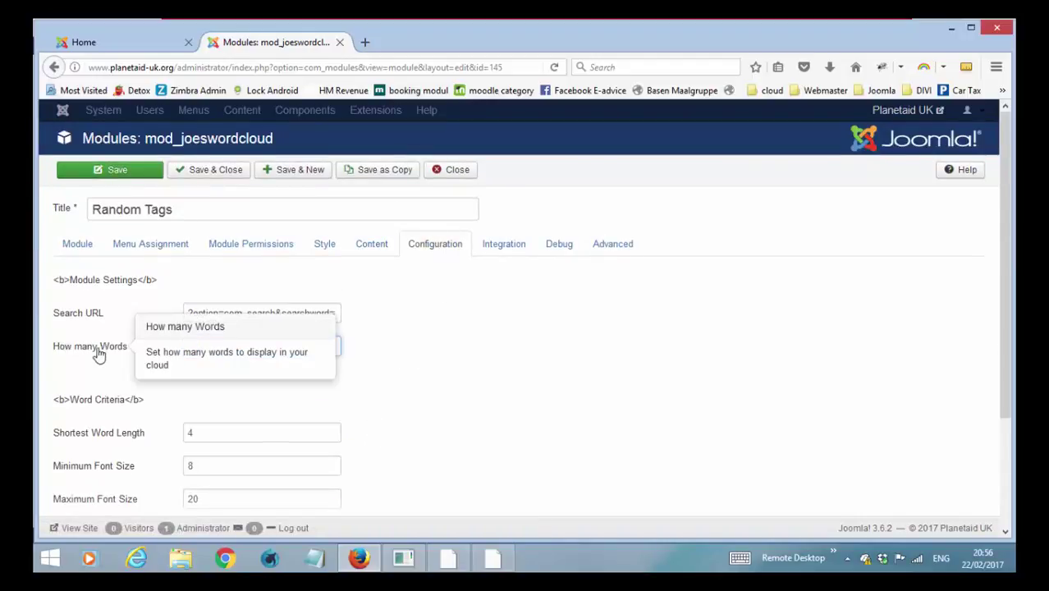
pyautogui.doubleClick(197, 434)
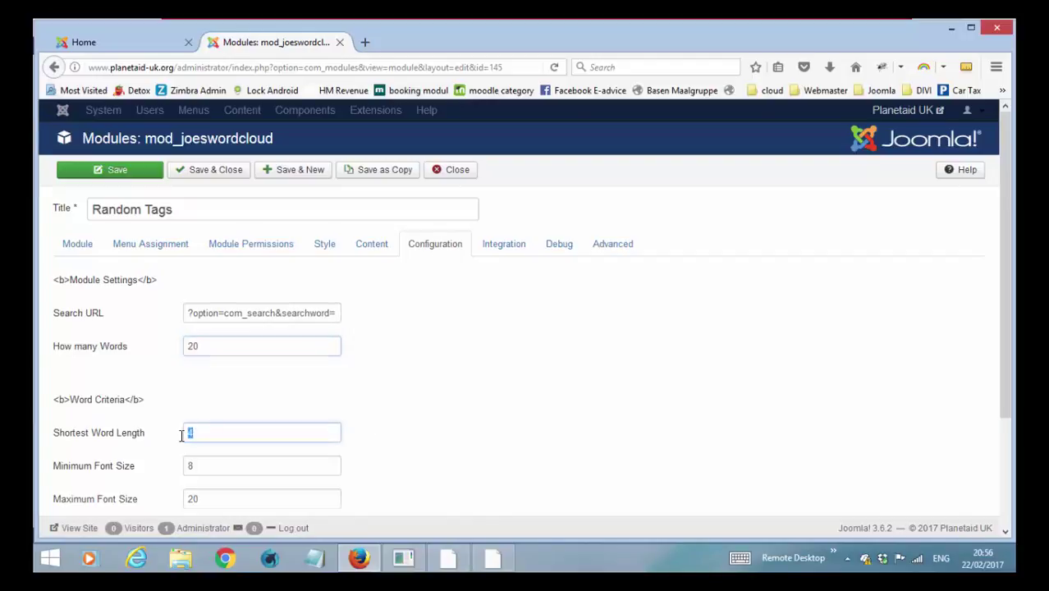
pyautogui.doubleClick(212, 468)
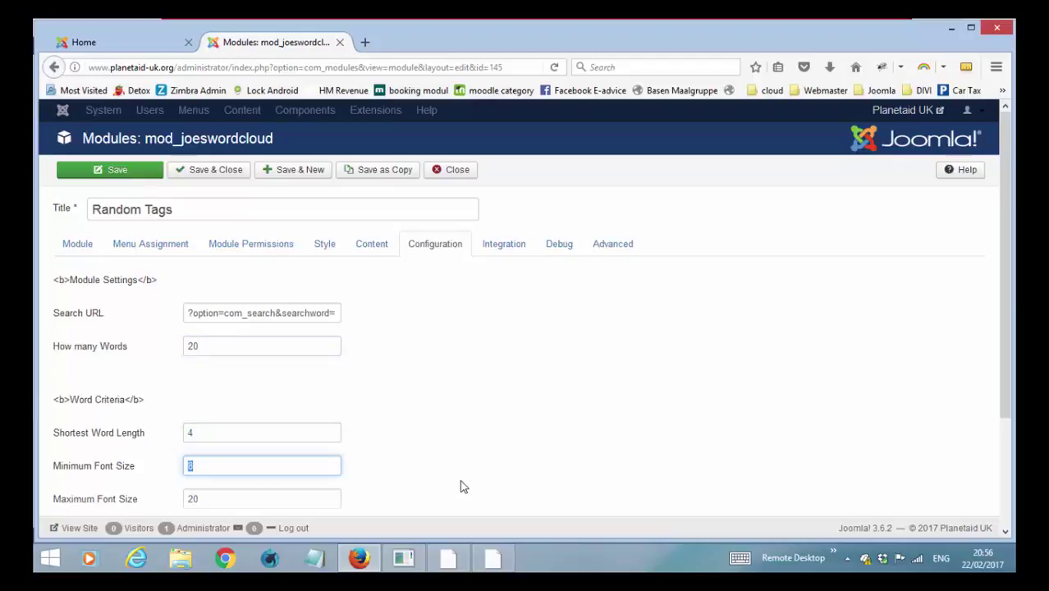
pyautogui.scroll(-3, 460, 486)
pyautogui.doubleClick(208, 357)
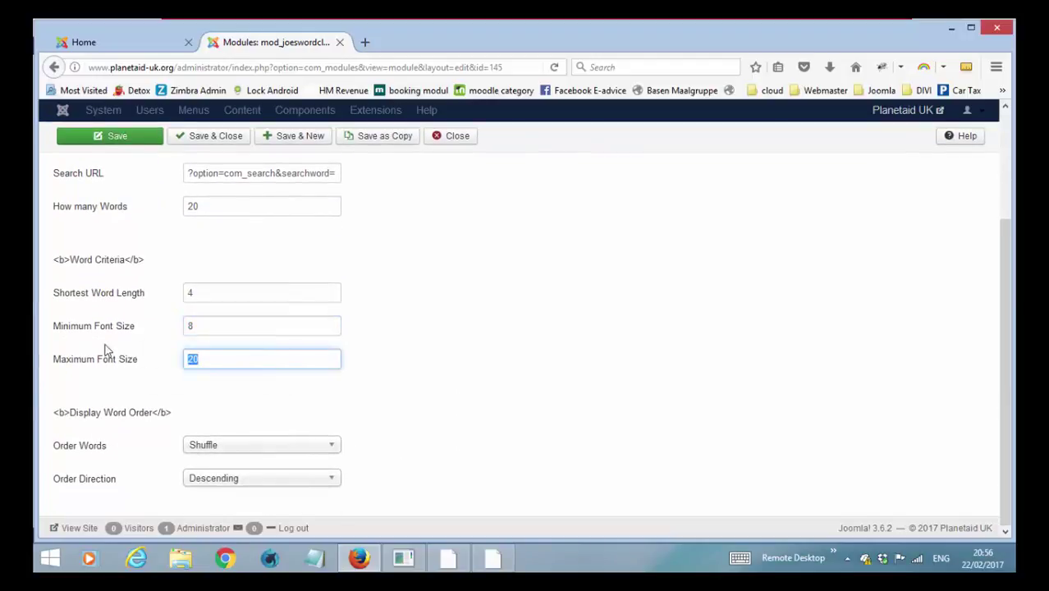
pyautogui.doubleClick(203, 325)
pyautogui.doubleClick(198, 359)
pyautogui.click(458, 136)
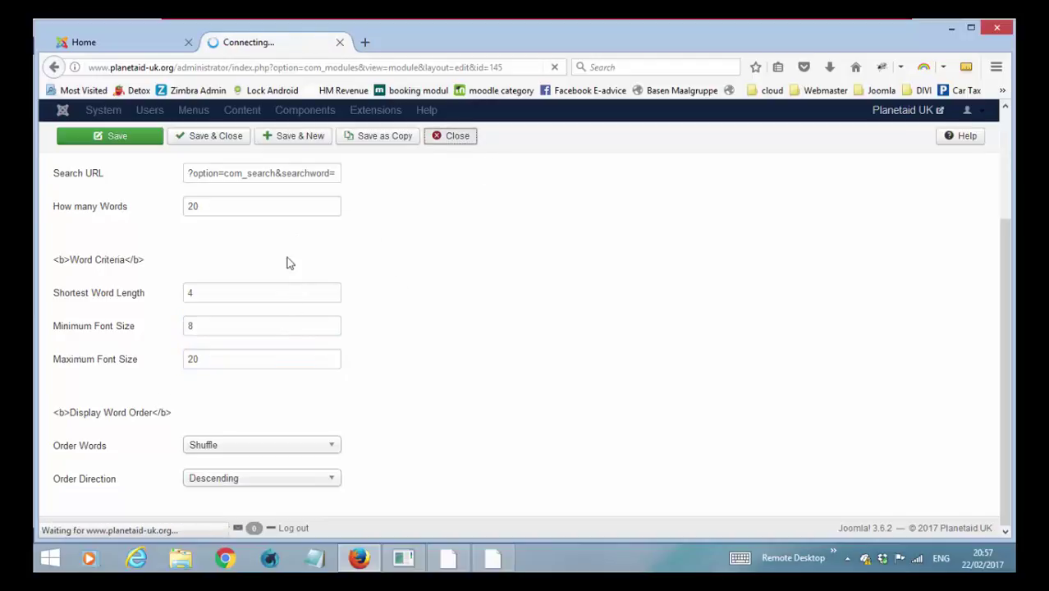
# Return to the website's home page and highlight the words "your" and "bank" in the Random Tags cloud.
pyautogui.click(121, 42)
pyautogui.scroll(-5, 733, 299)
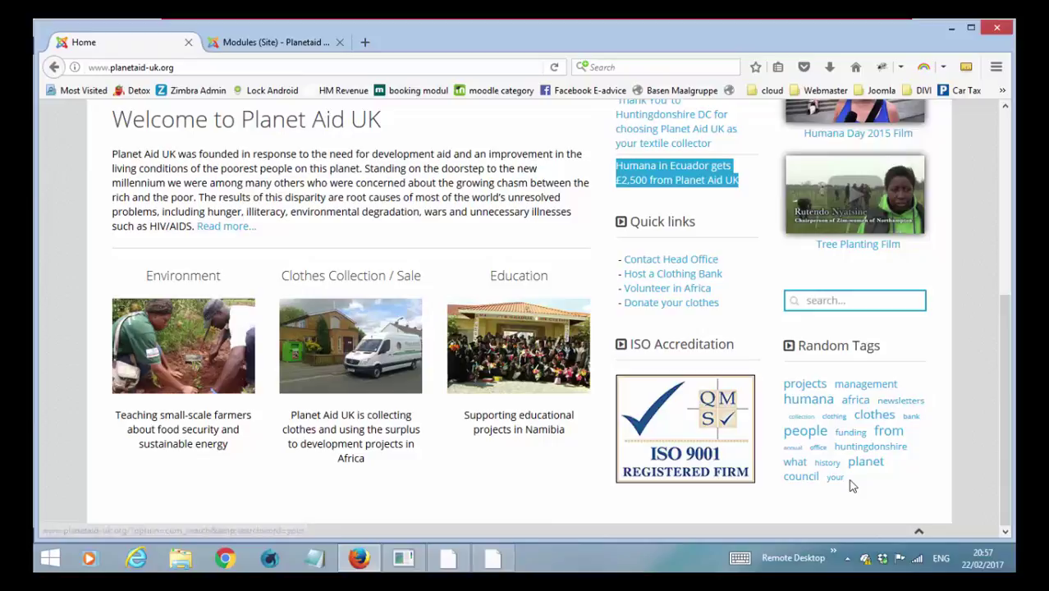
pyautogui.moveTo(850, 486); pyautogui.dragTo(827, 483)
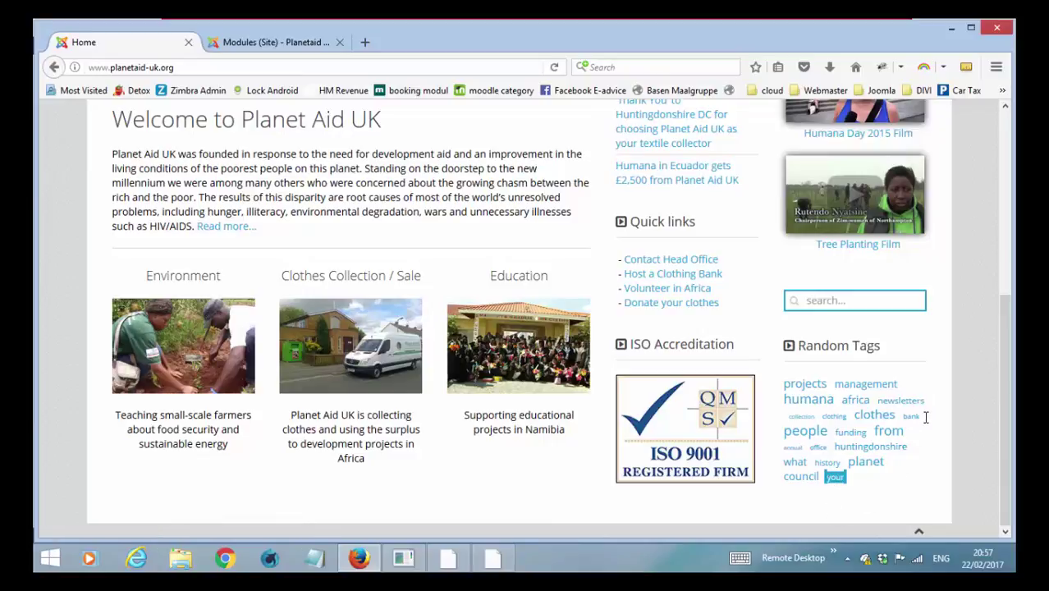
pyautogui.moveTo(925, 417); pyautogui.dragTo(901, 417)
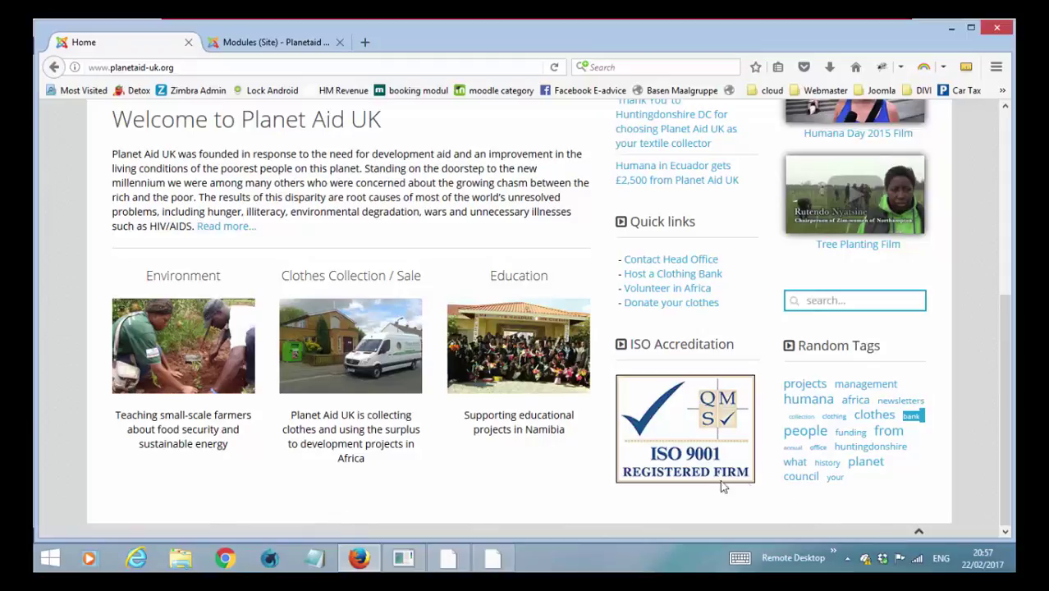
# Check the site module list, return to the home page and reveal the Info & Documents entries.
pyautogui.click(254, 43)
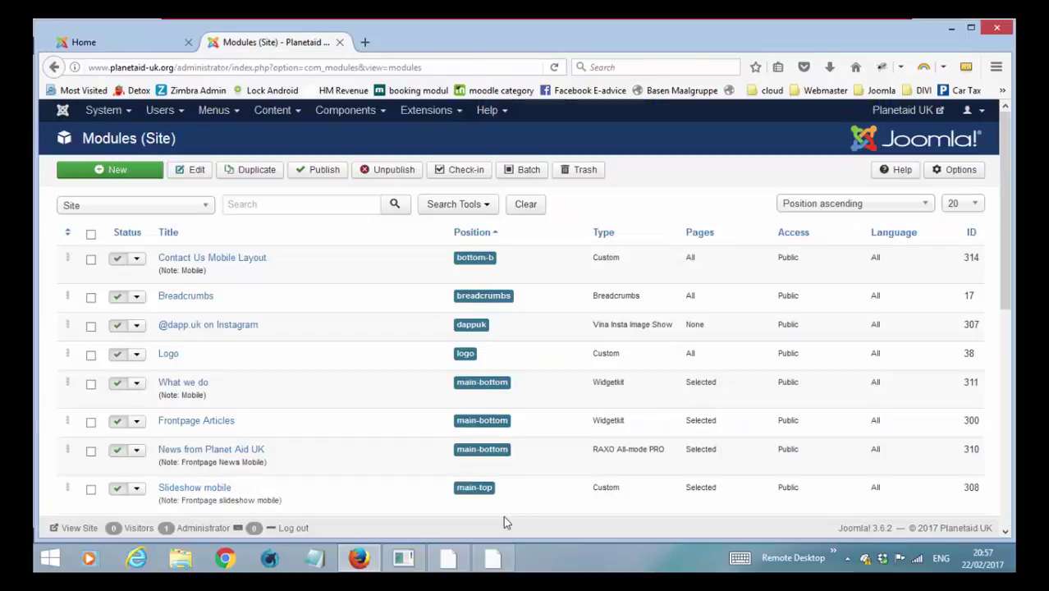
pyautogui.click(126, 45)
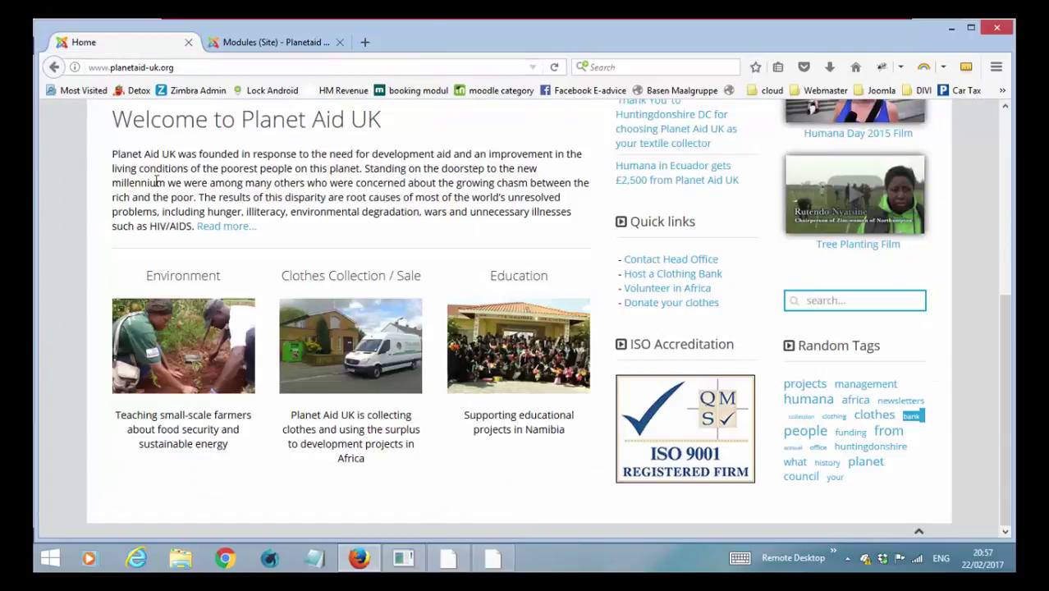
pyautogui.scroll(3, 173, 187)
pyautogui.scroll(2, 174, 182)
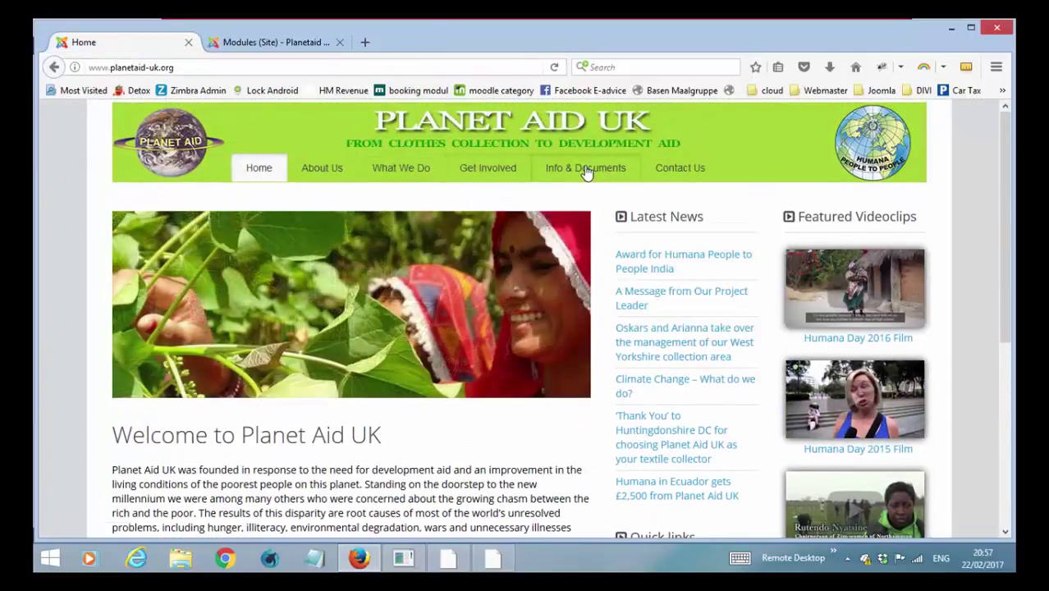
pyautogui.moveTo(585, 170)
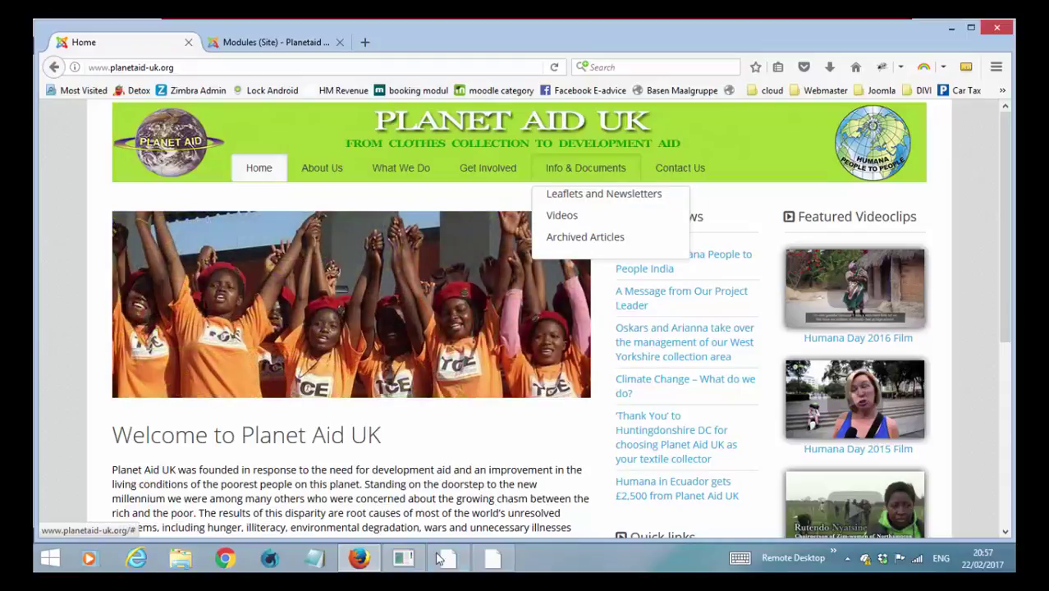
# Switch to the Word document, colour the "Random Tags" entry red and select the "Leaflets and Newsletters" entry.
pyautogui.click(402, 558)
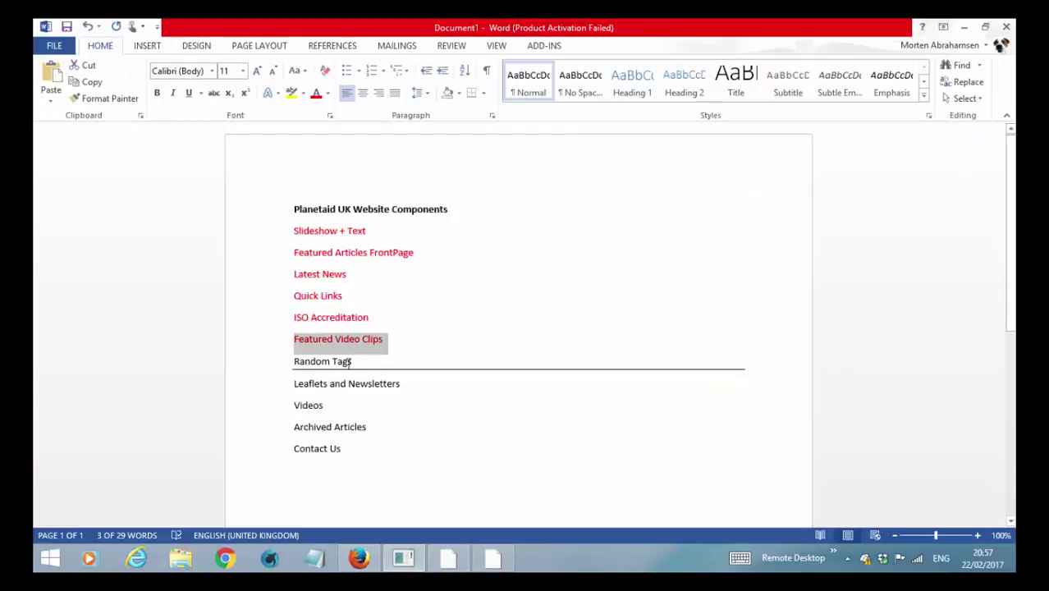
pyautogui.click(279, 361)
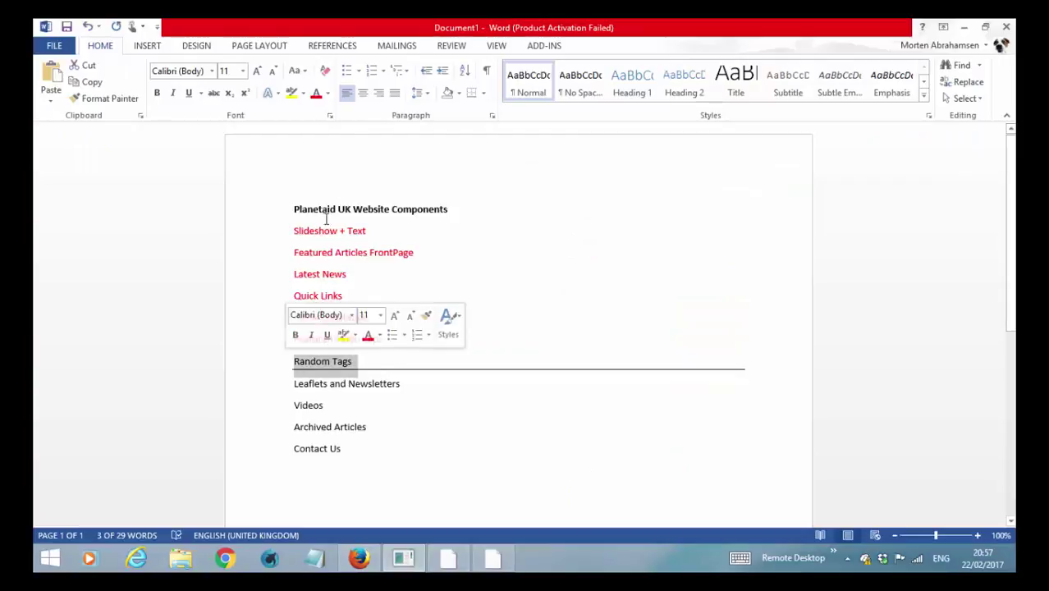
pyautogui.click(318, 95)
pyautogui.click(414, 383)
pyautogui.click(285, 383)
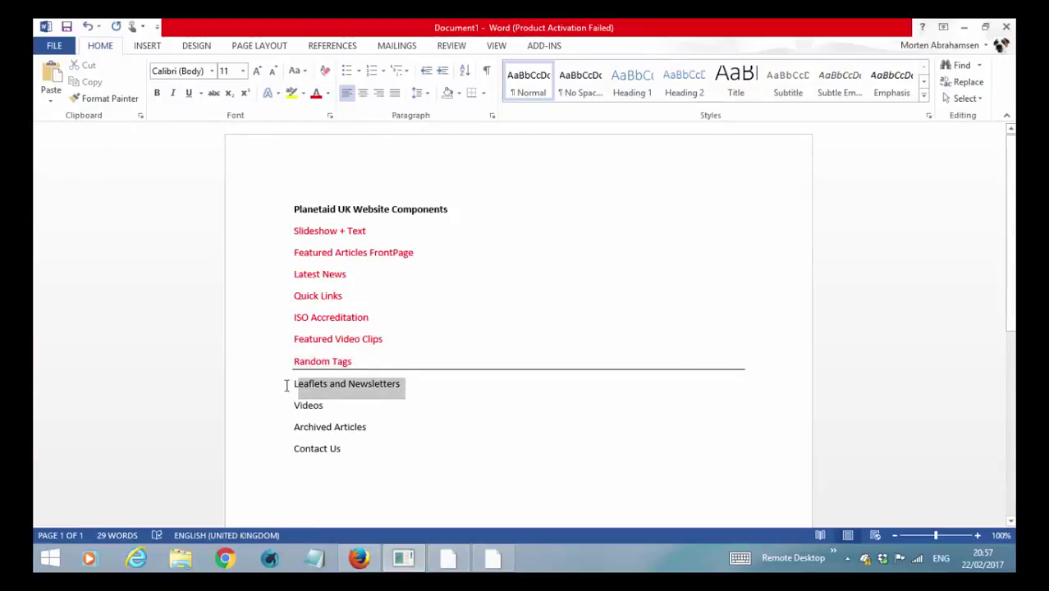
# Switch back to Firefox, open the website's Leaflets and Newsletters page and look through its newsletters and leaflets.
pyautogui.click(360, 559)
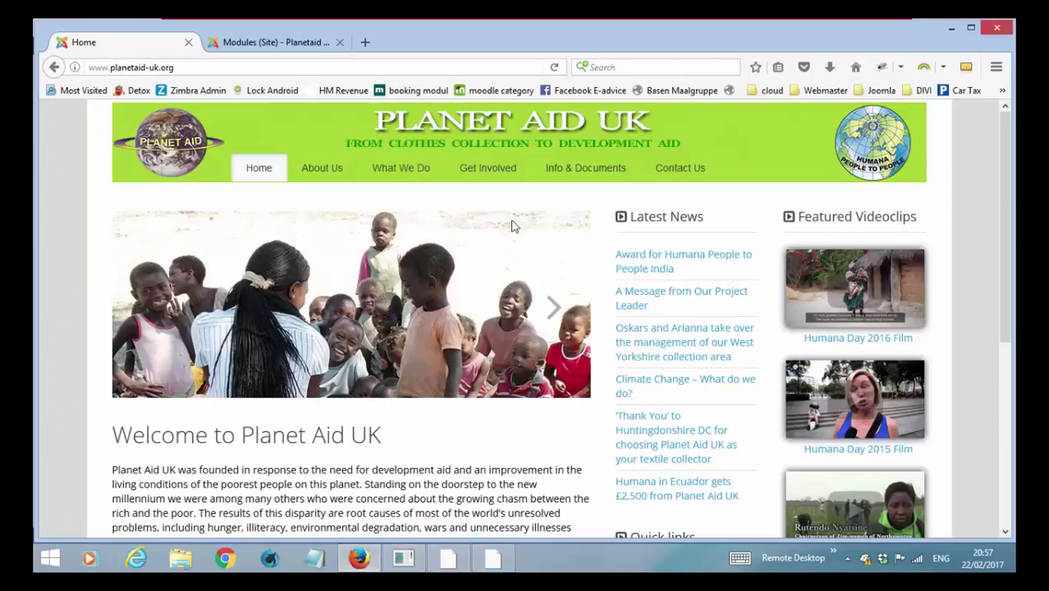
pyautogui.moveTo(502, 172)
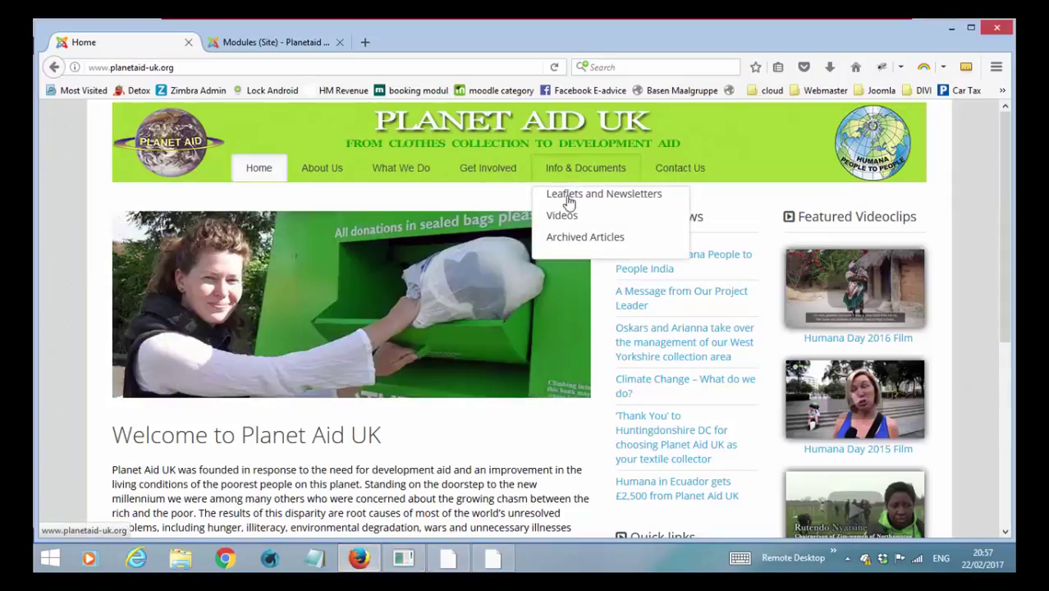
pyautogui.click(571, 200)
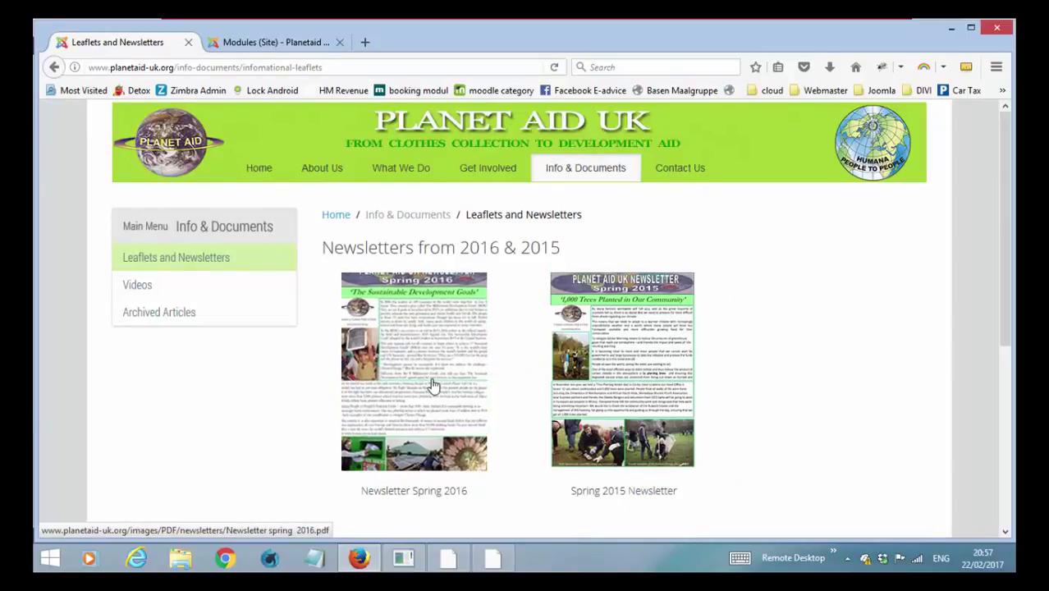
pyautogui.scroll(-4, 469, 387)
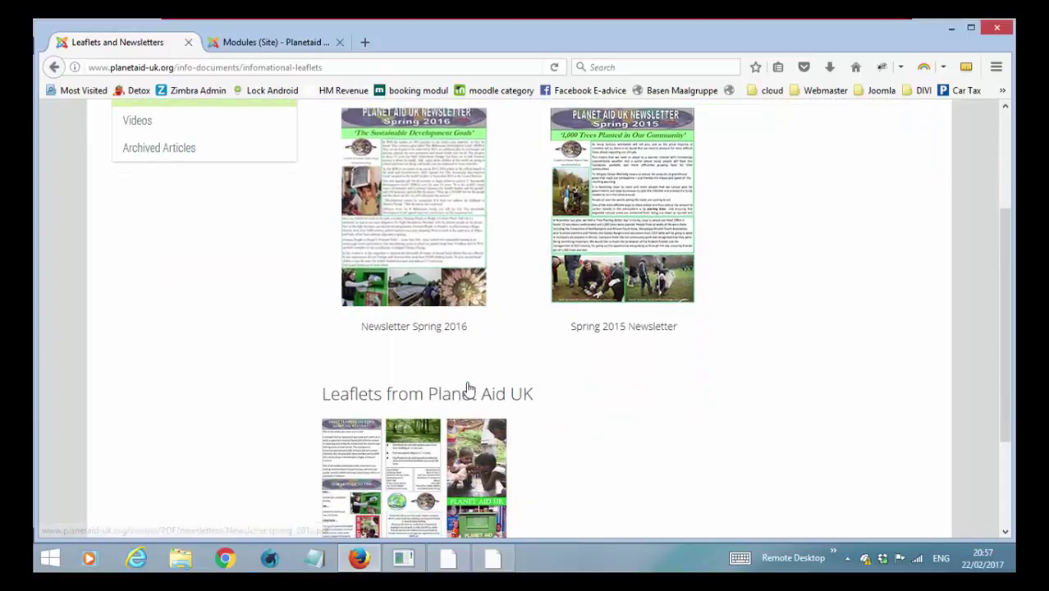
pyautogui.scroll(4, 464, 333)
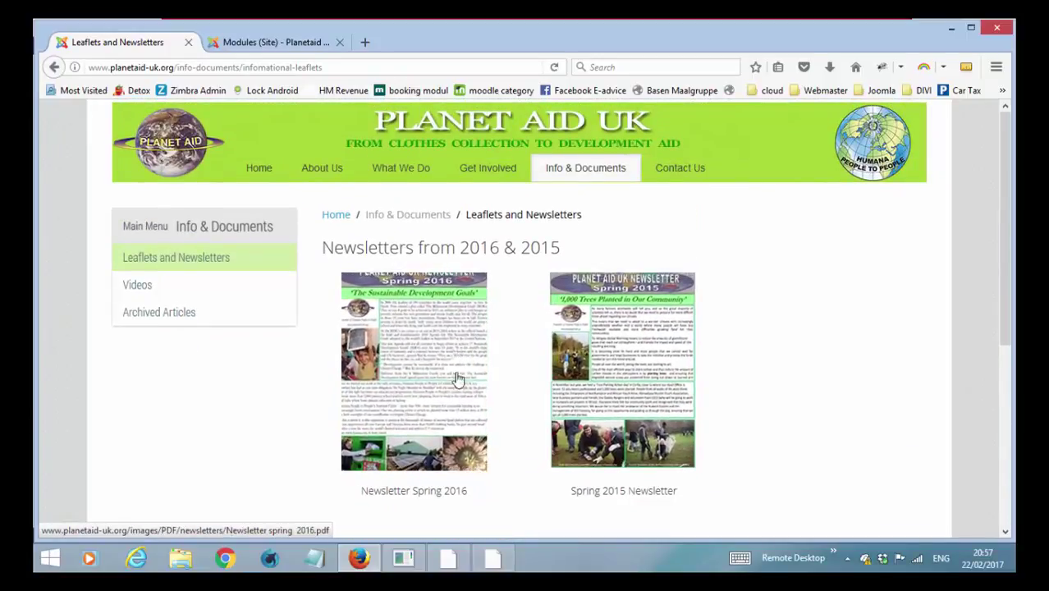
pyautogui.scroll(-2, 484, 386)
pyautogui.scroll(-3, 486, 390)
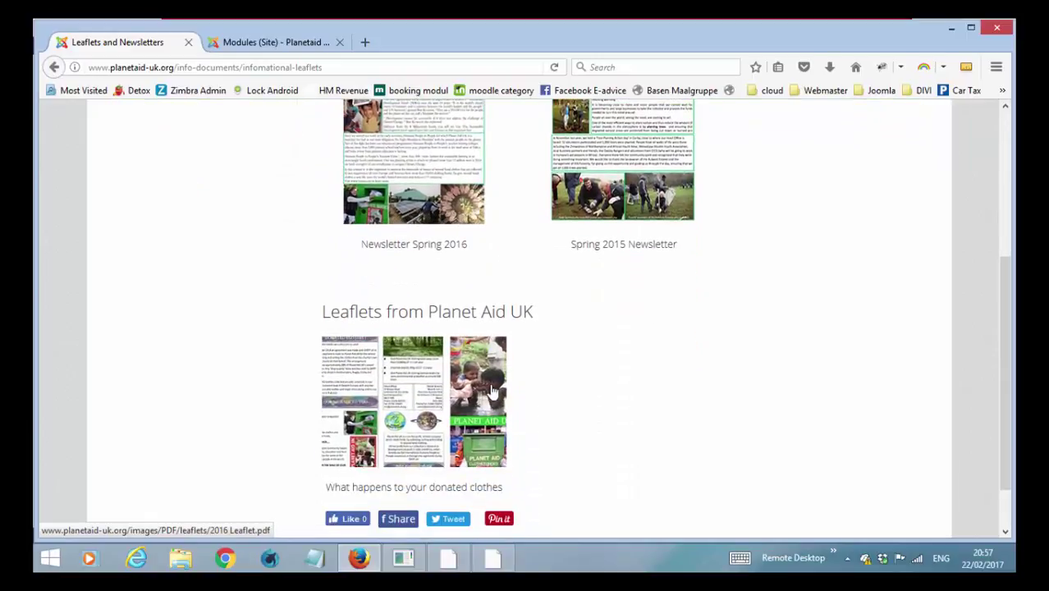
pyautogui.scroll(4, 555, 401)
# Open the website's Videos page under Info & Documents and look through the informational videos.
pyautogui.moveTo(583, 177)
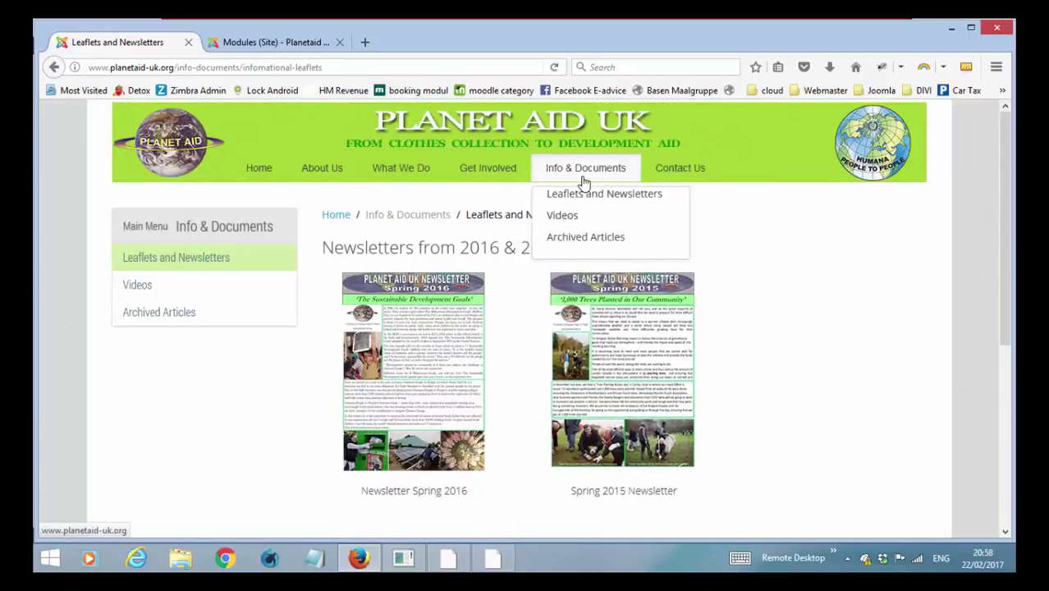
pyautogui.click(572, 219)
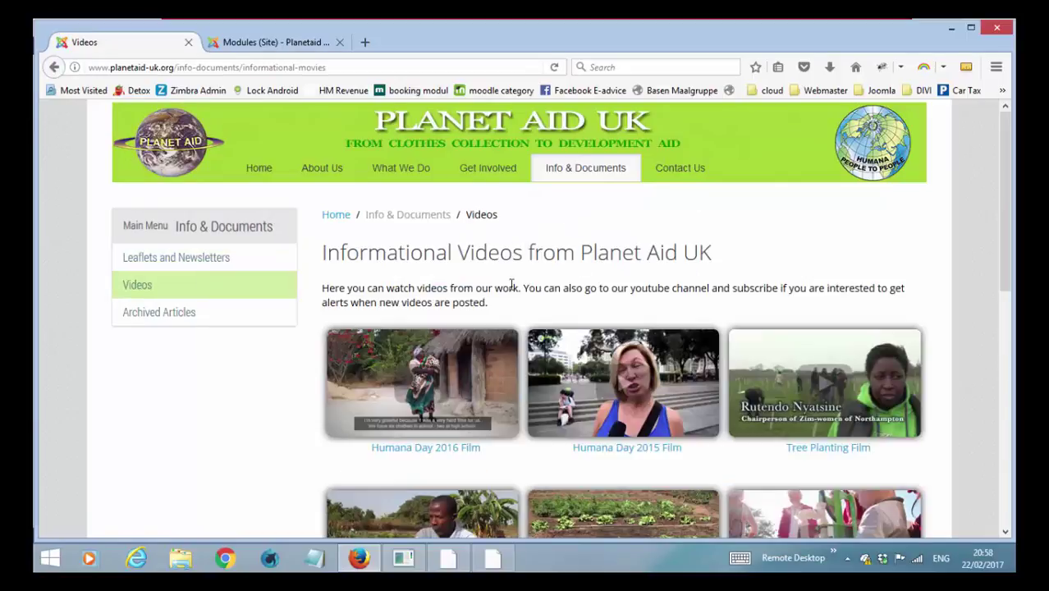
pyautogui.scroll(-2, 667, 244)
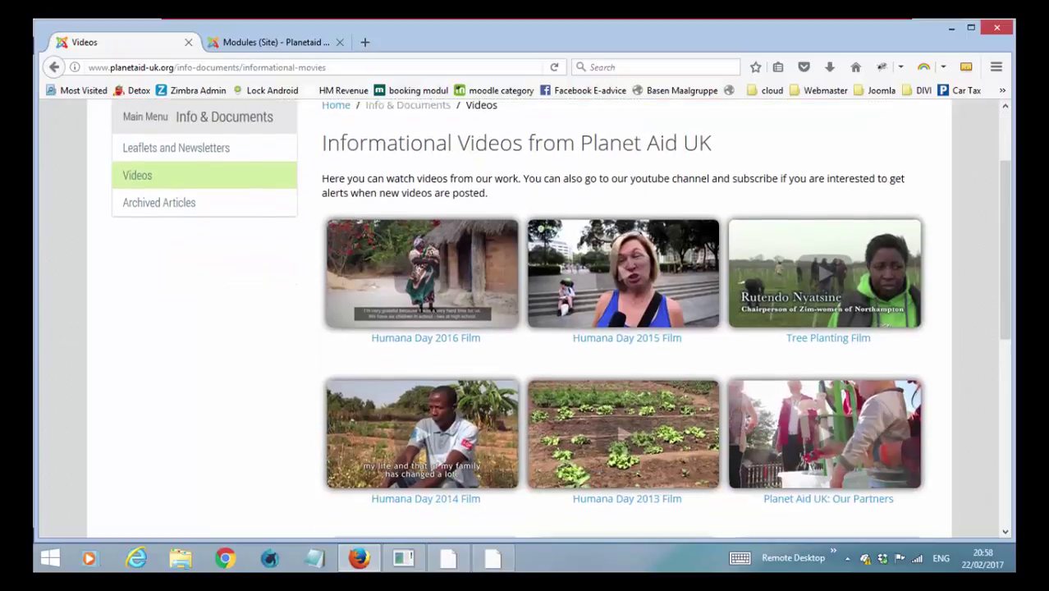
pyautogui.scroll(-7, 669, 258)
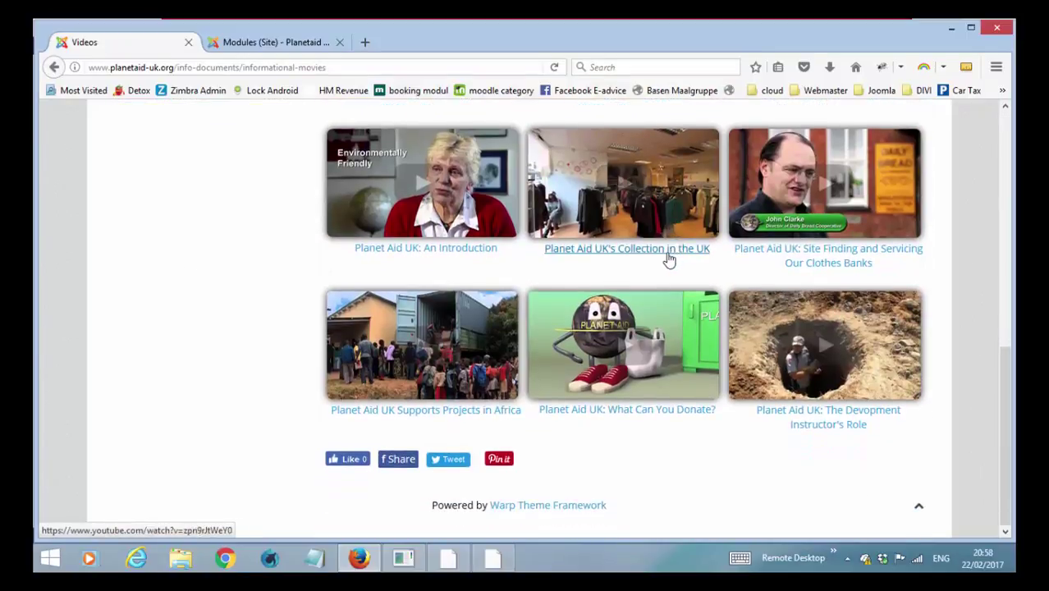
pyautogui.scroll(10, 668, 258)
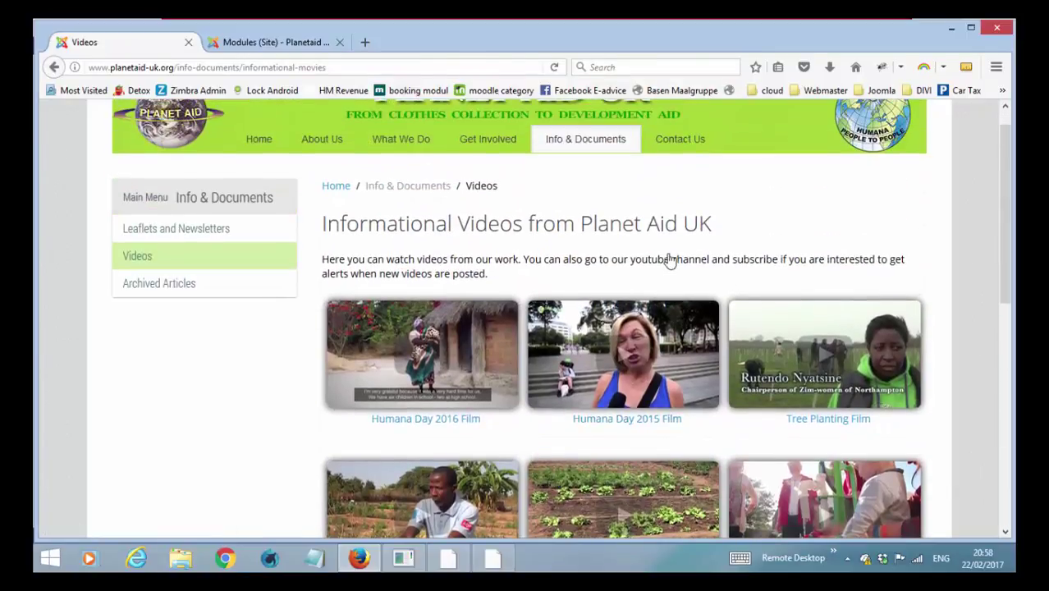
pyautogui.scroll(-3, 669, 254)
pyautogui.scroll(4, 668, 254)
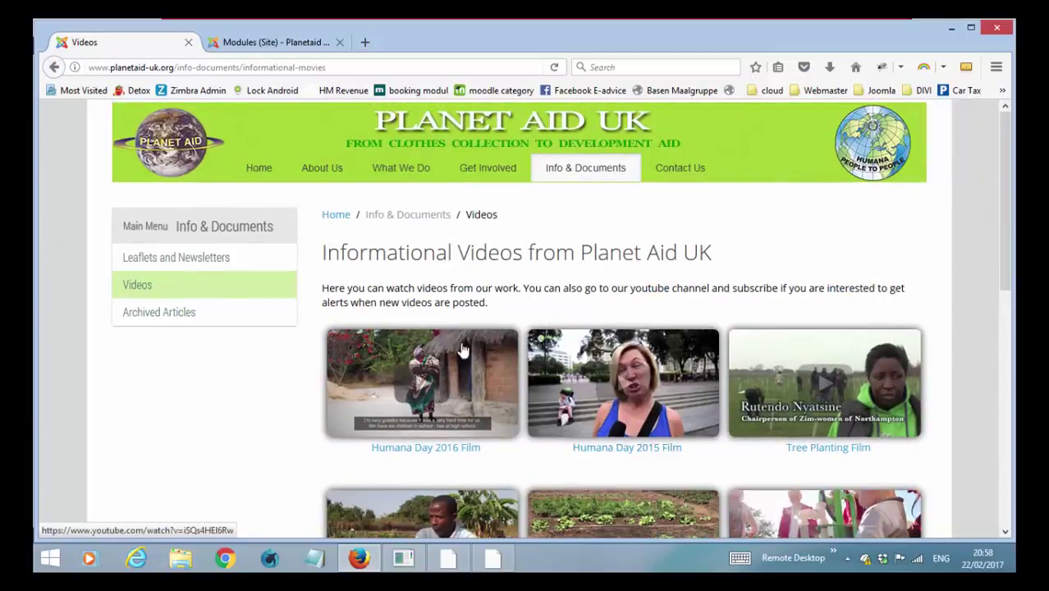
pyautogui.moveTo(584, 157)
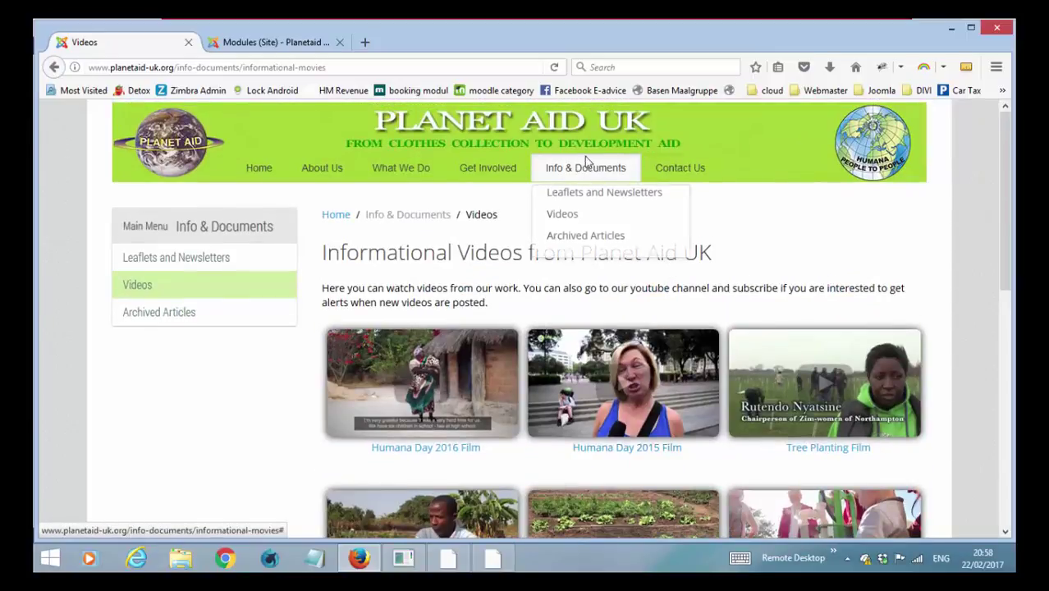
# Open the website's Archived Articles page under Info & Documents and look through the monthly archive.
pyautogui.click(590, 243)
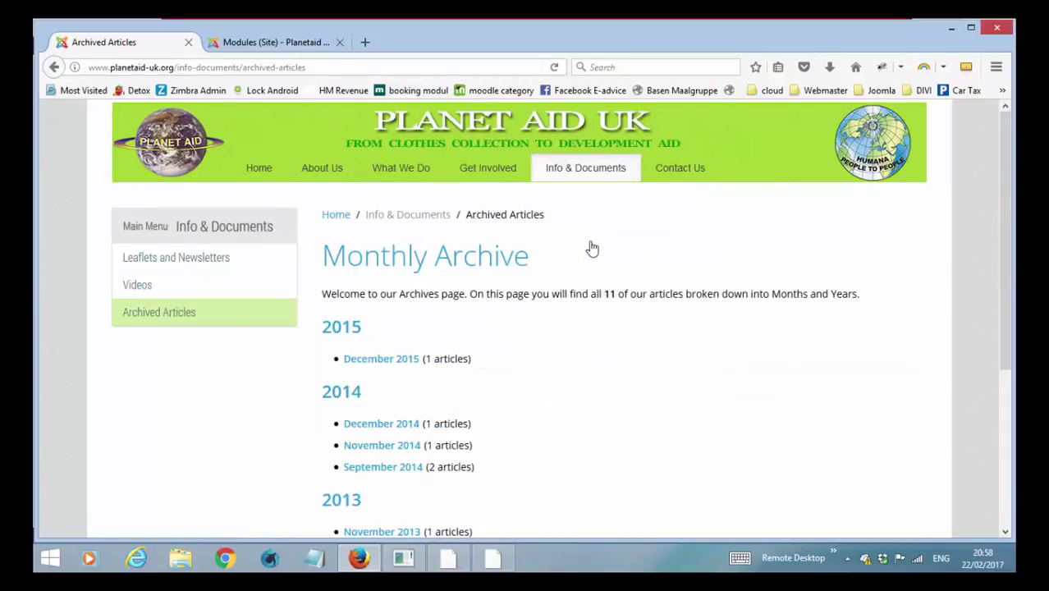
pyautogui.scroll(-5, 595, 252)
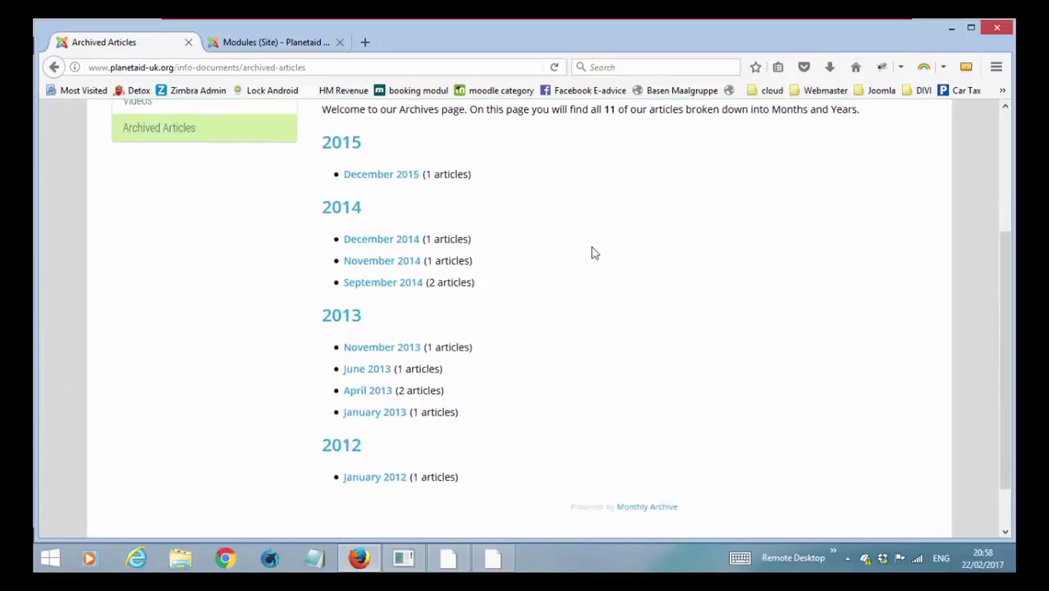
pyautogui.scroll(5, 373, 427)
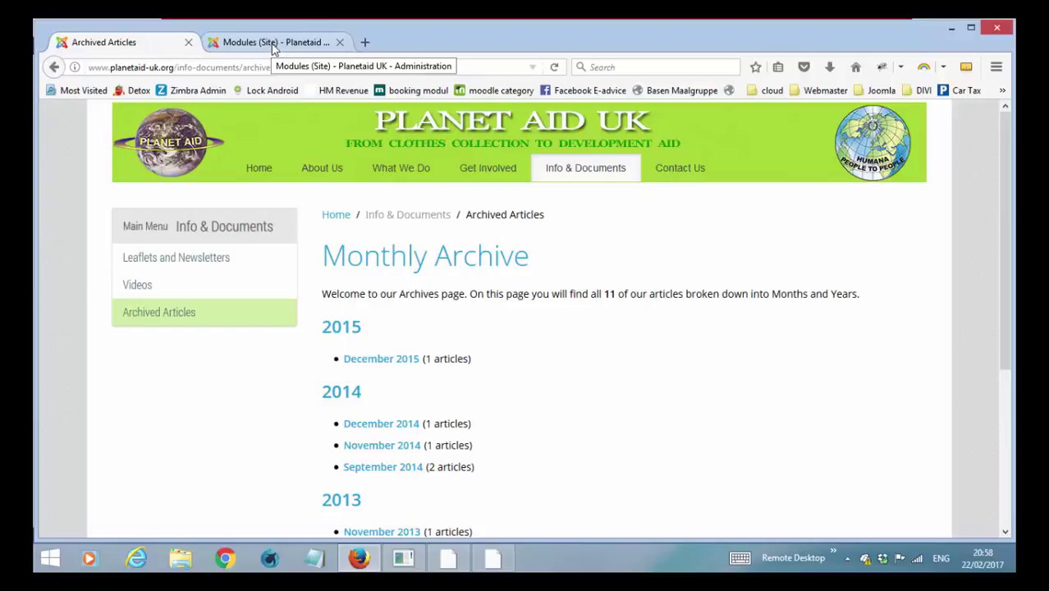
# Return to the website's home page and look through its slideshow, welcome text, featured articles and side modules.
pyautogui.click(258, 168)
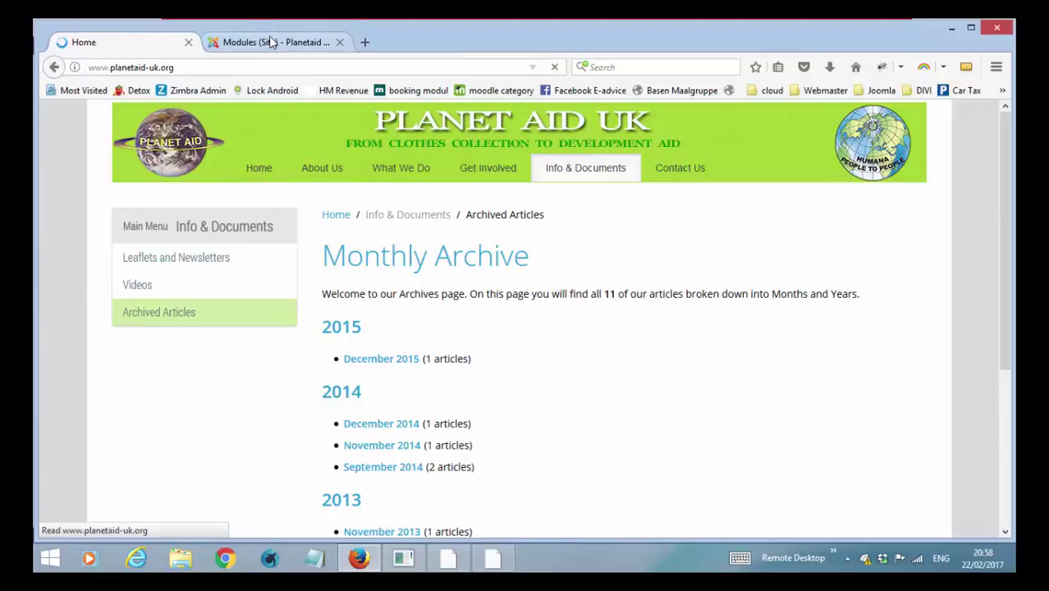
pyautogui.scroll(-2, 407, 291)
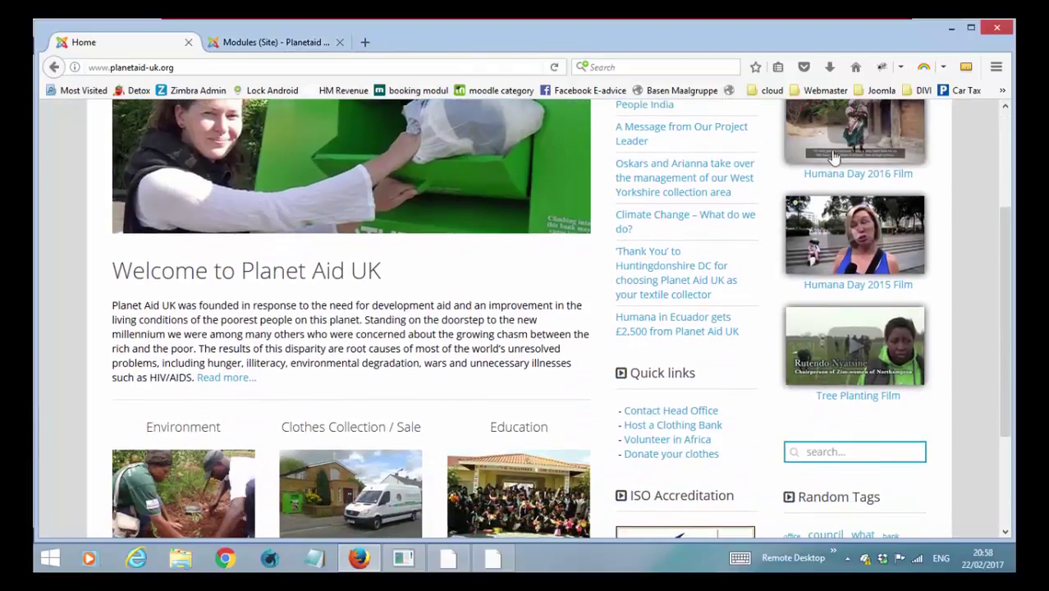
pyautogui.scroll(-2, 407, 290)
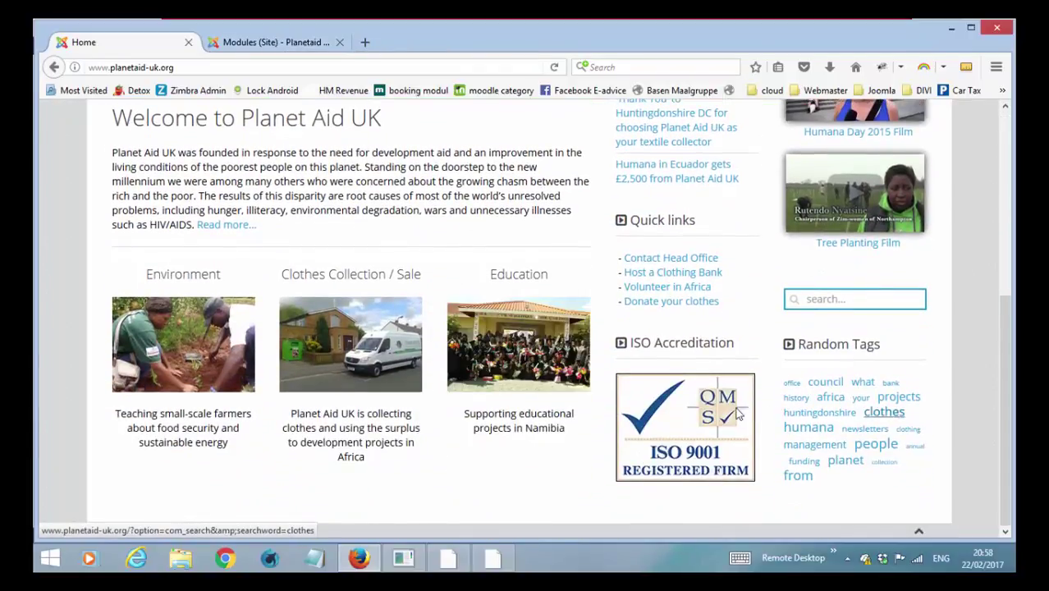
pyautogui.scroll(2, 361, 176)
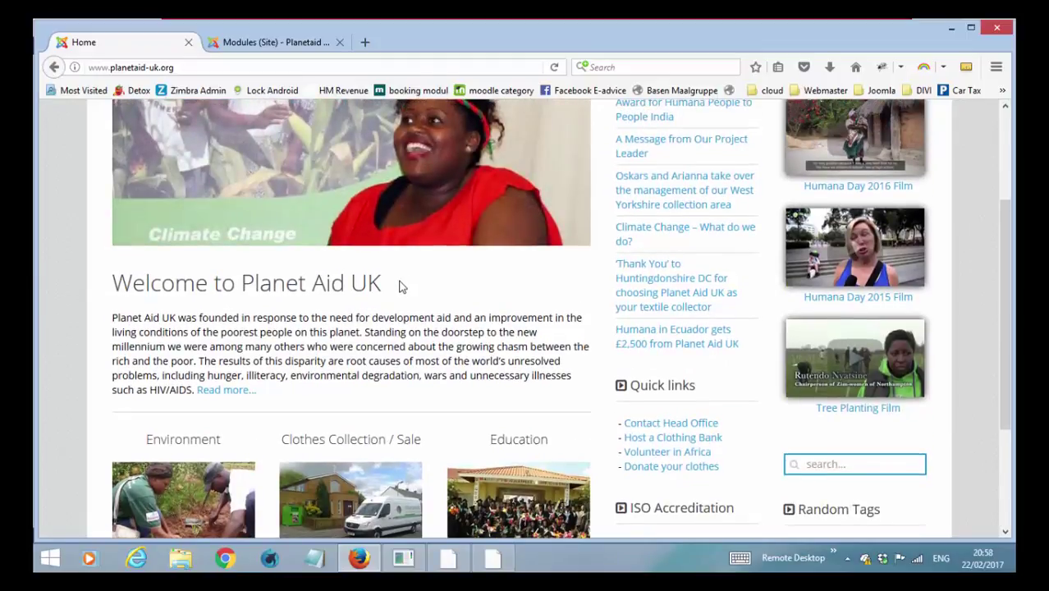
pyautogui.scroll(1, 386, 205)
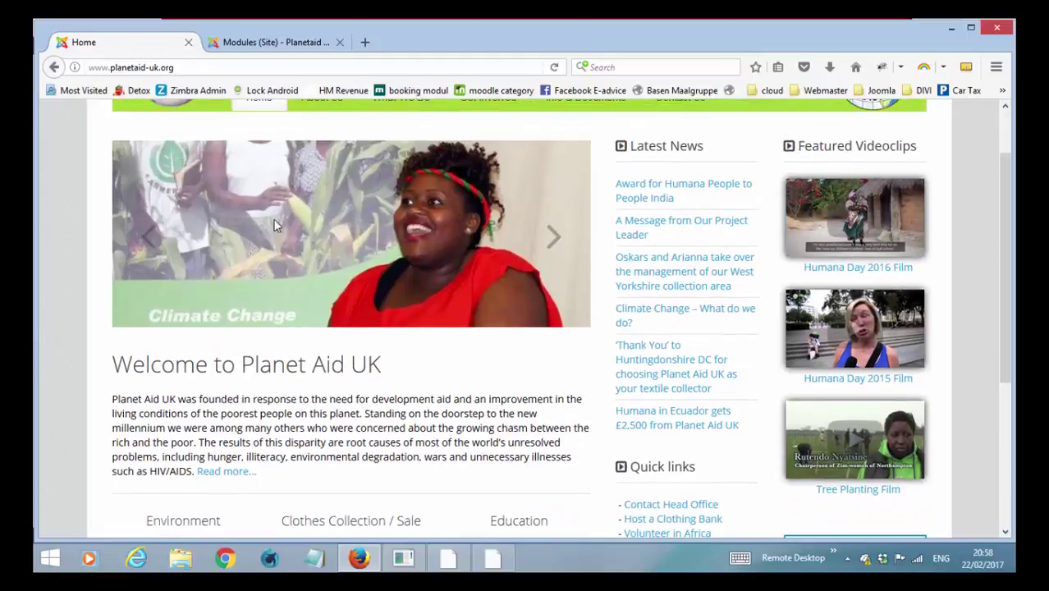
pyautogui.scroll(-2, 374, 321)
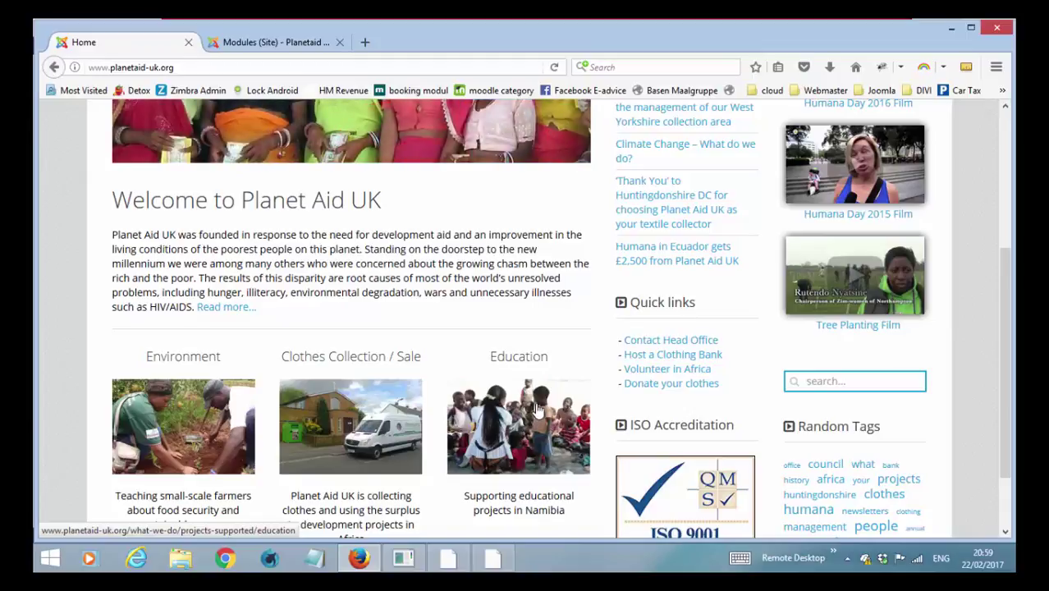
pyautogui.scroll(3, 538, 408)
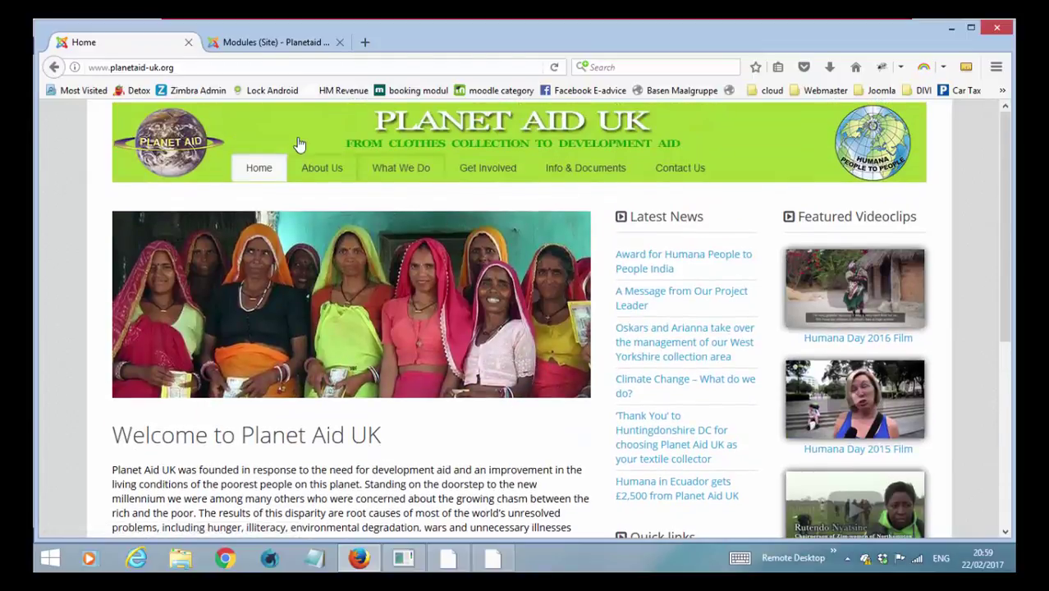
# Switch to the Joomla administration and open the Widgetkit component.
pyautogui.click(267, 48)
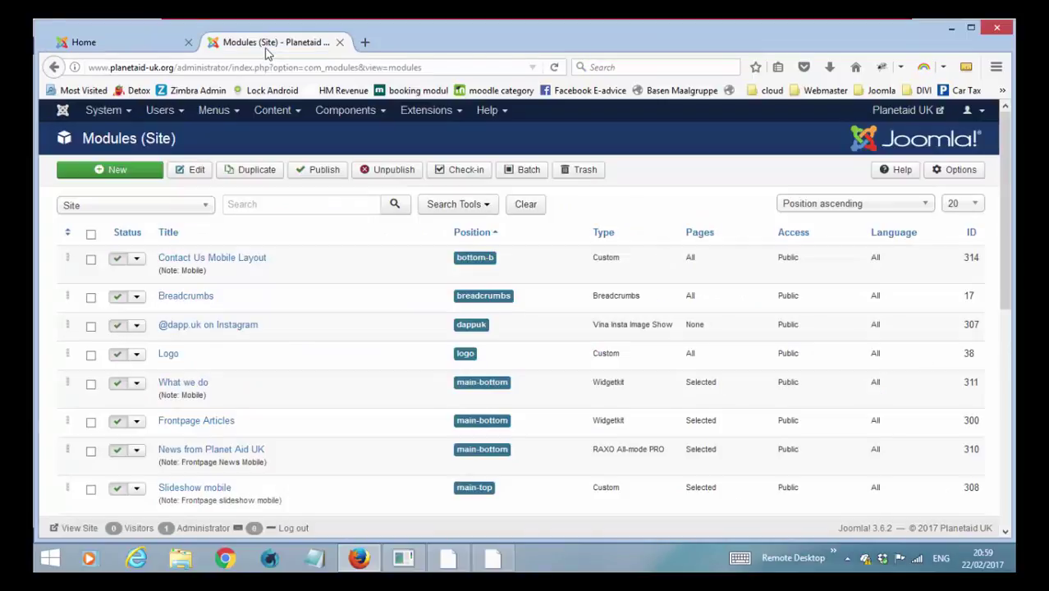
pyautogui.click(339, 110)
pyautogui.scroll(-2, 367, 194)
pyautogui.moveTo(377, 301)
pyautogui.scroll(-3, 380, 320)
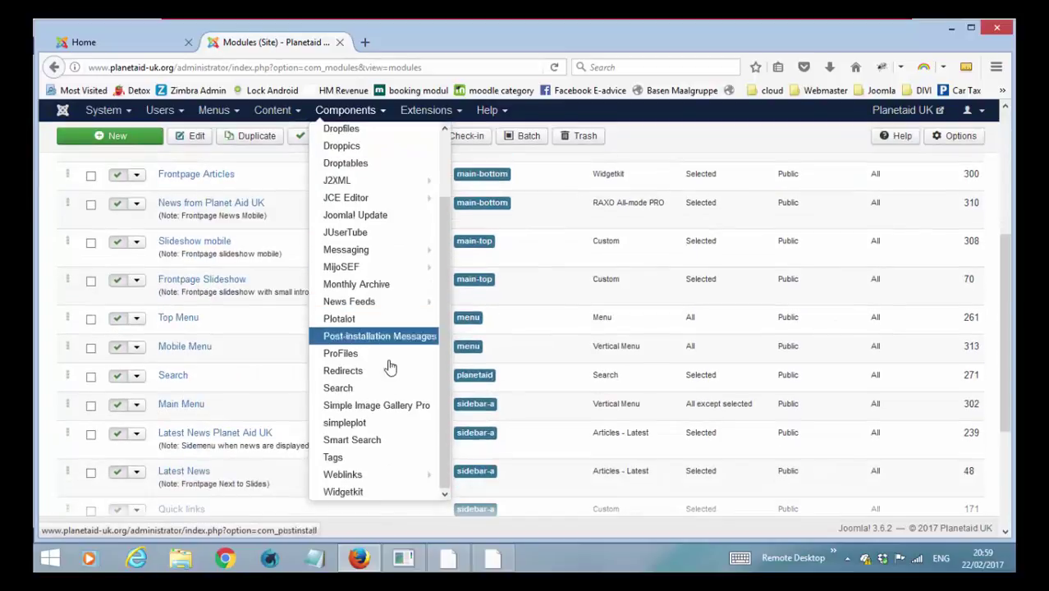
pyautogui.click(342, 491)
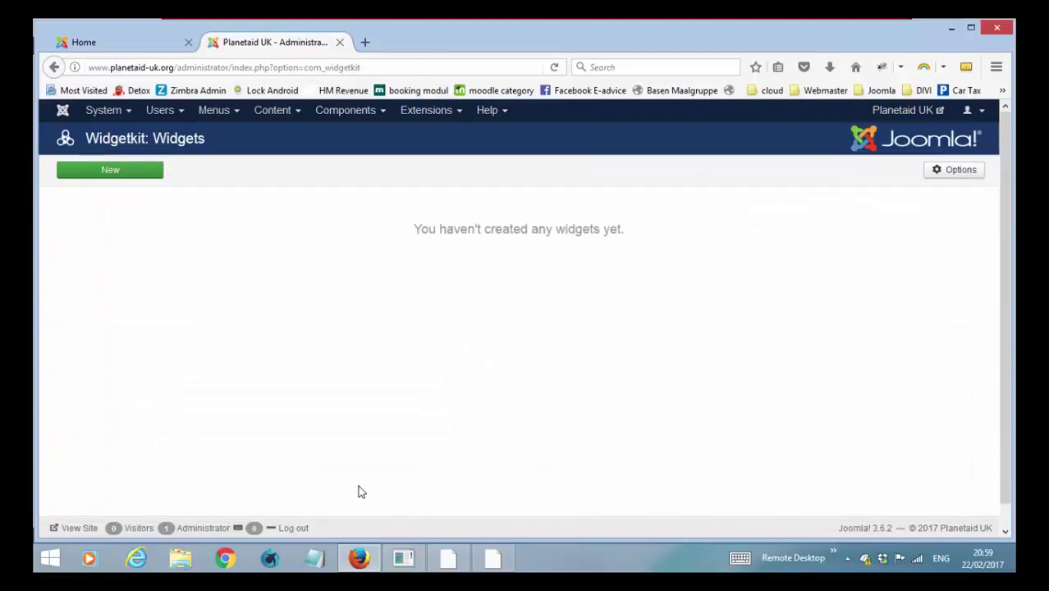
# Look through the Widgetkit widget list, from the 3x galleries down to the frontpage and PDF widgets.
pyautogui.scroll(-2, 377, 325)
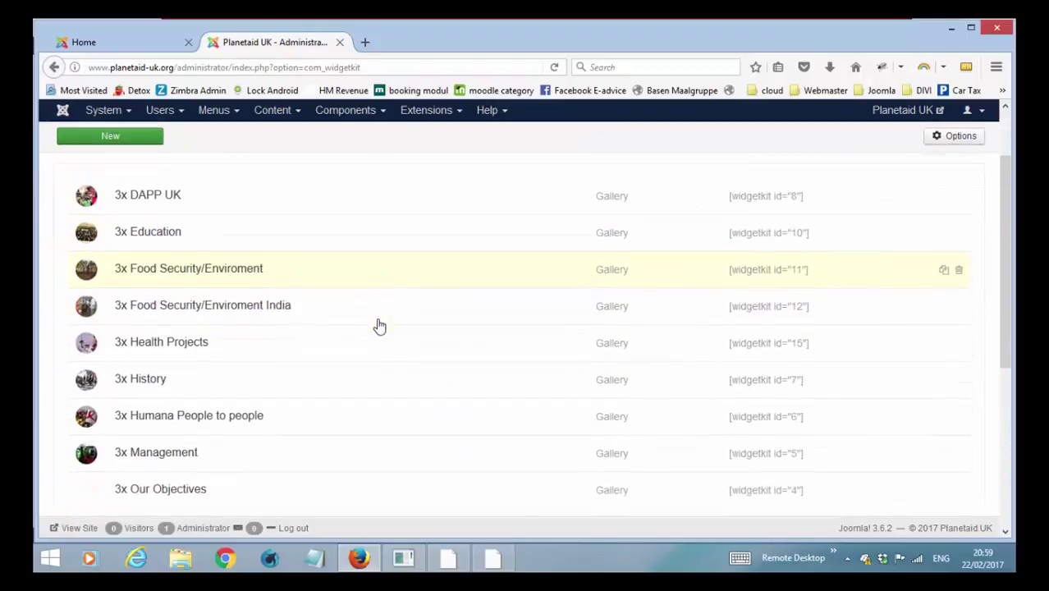
pyautogui.scroll(-2, 376, 323)
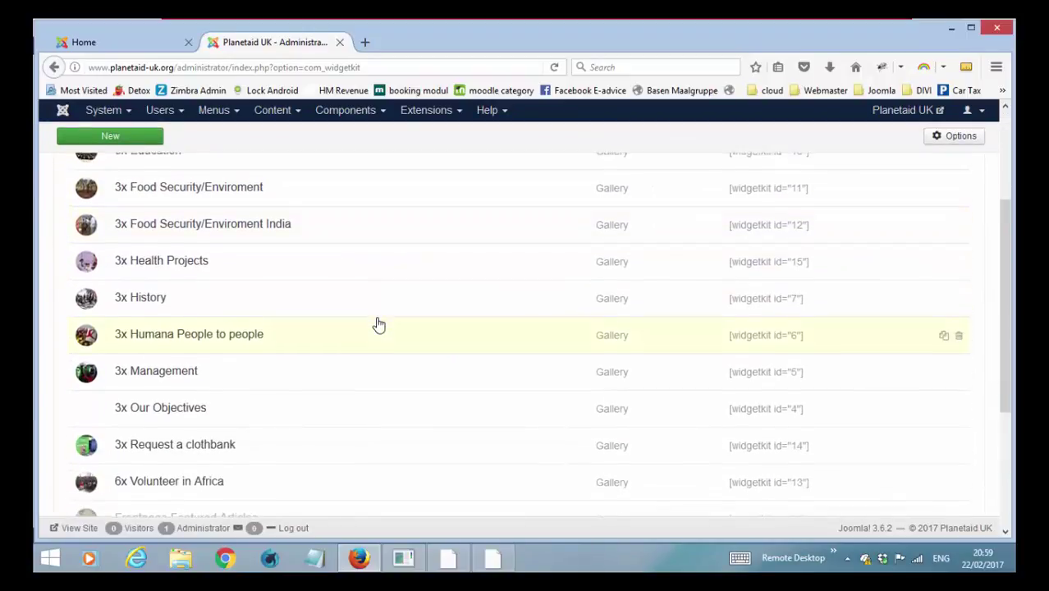
pyautogui.scroll(2, 356, 304)
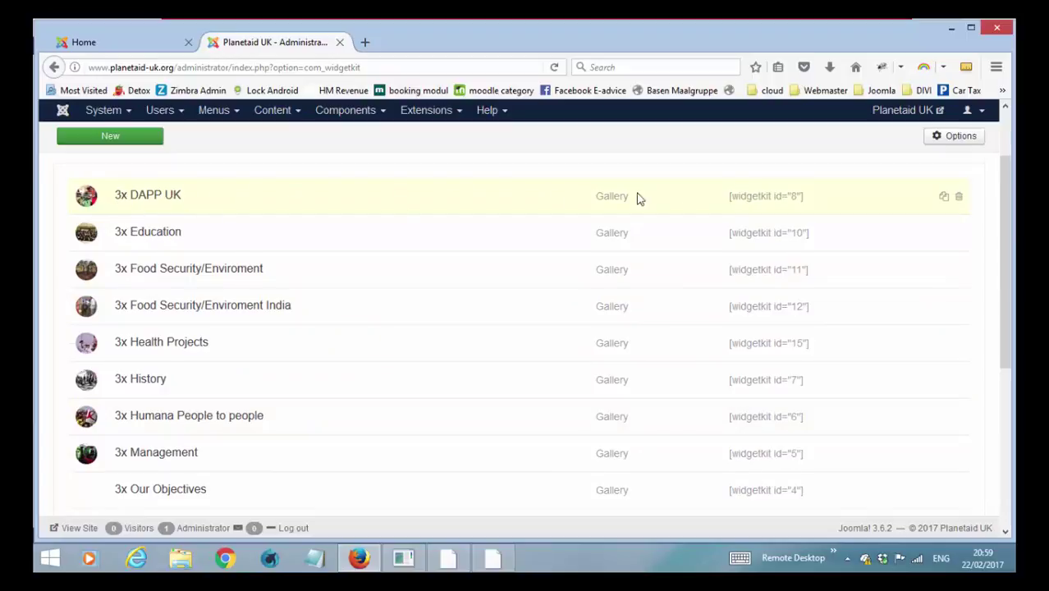
pyautogui.scroll(2, 611, 199)
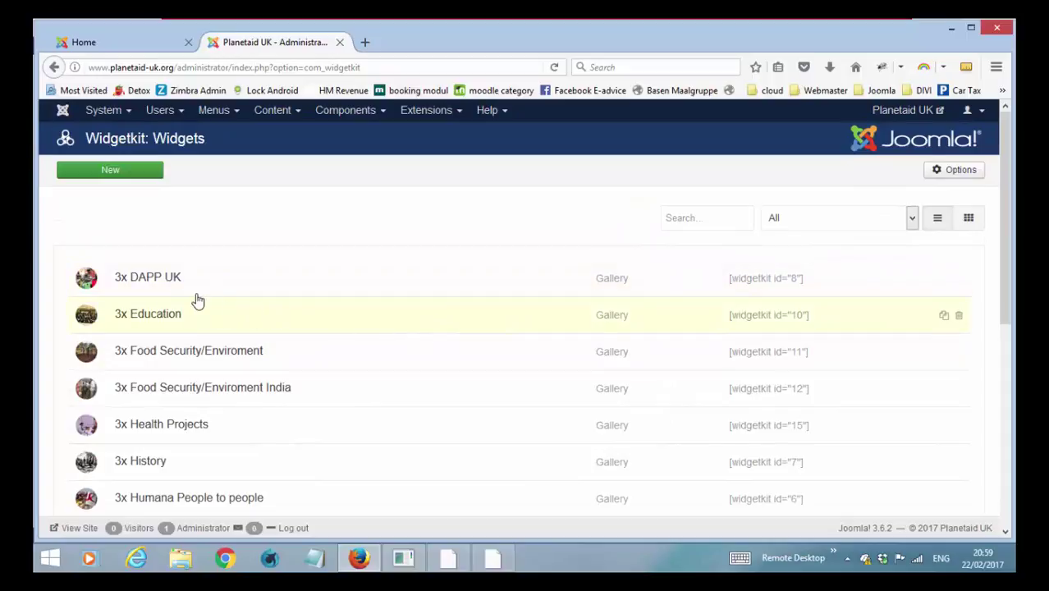
pyautogui.scroll(-2, 197, 300)
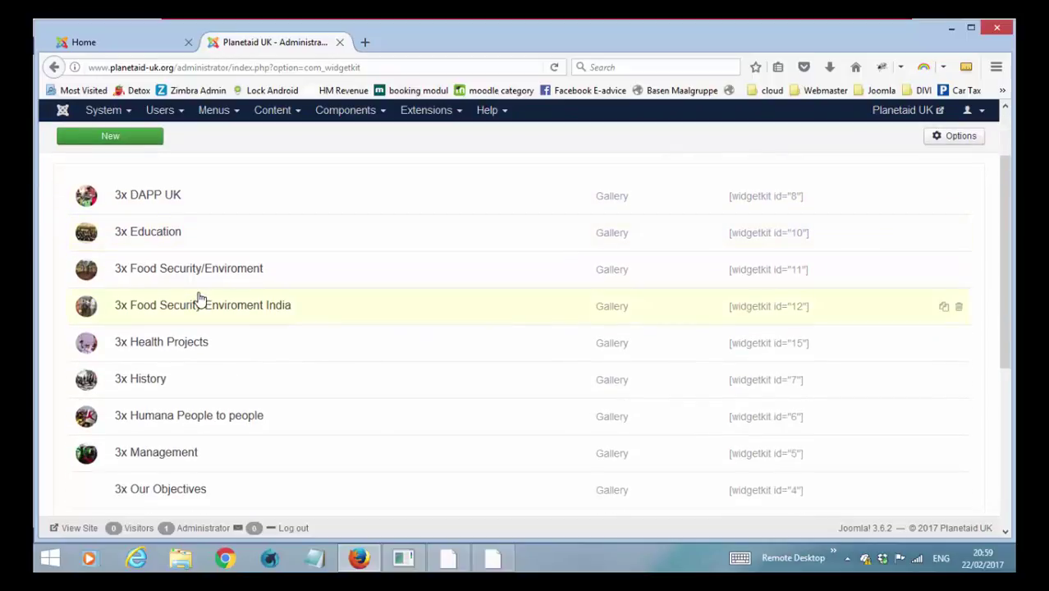
pyautogui.scroll(-4, 199, 299)
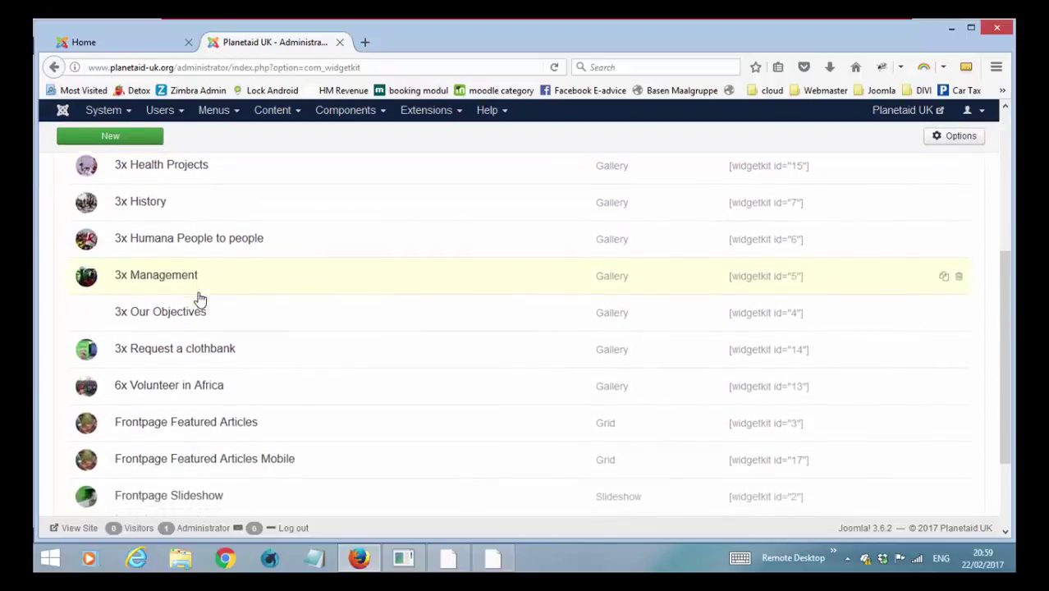
pyautogui.scroll(-2, 200, 300)
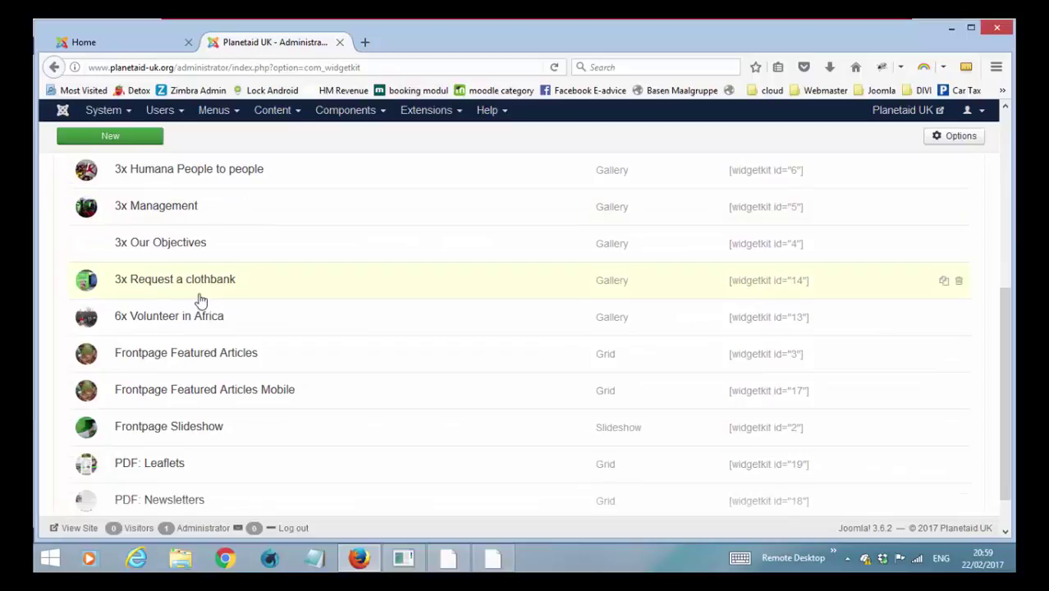
# Open the Frontpage Featured Articles widget and review the fields of its Environment item.
pyautogui.click(190, 354)
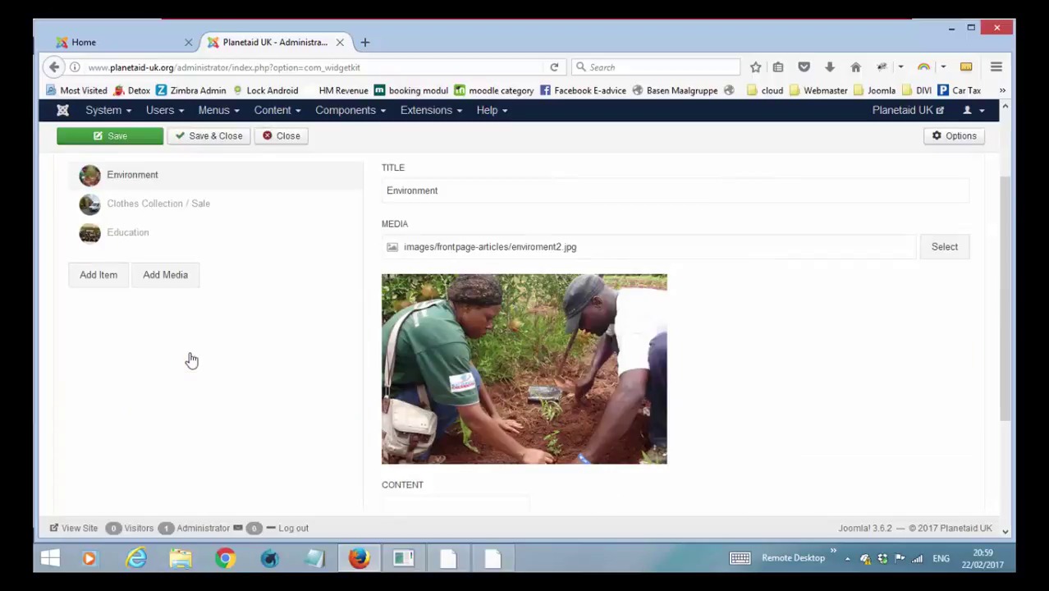
pyautogui.scroll(-2, 265, 331)
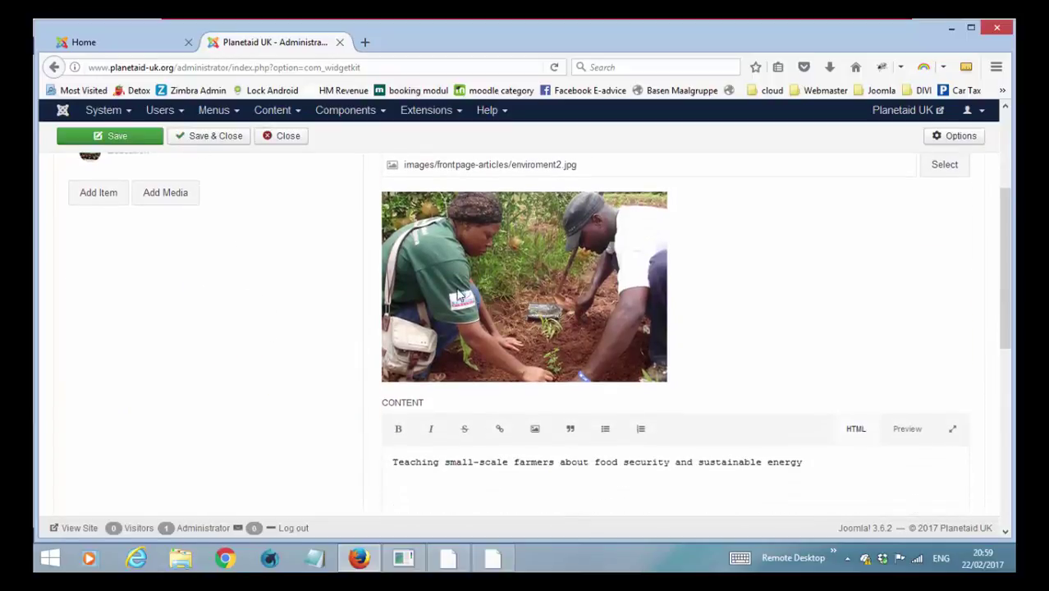
pyautogui.scroll(-5, 332, 299)
pyautogui.scroll(7, 331, 301)
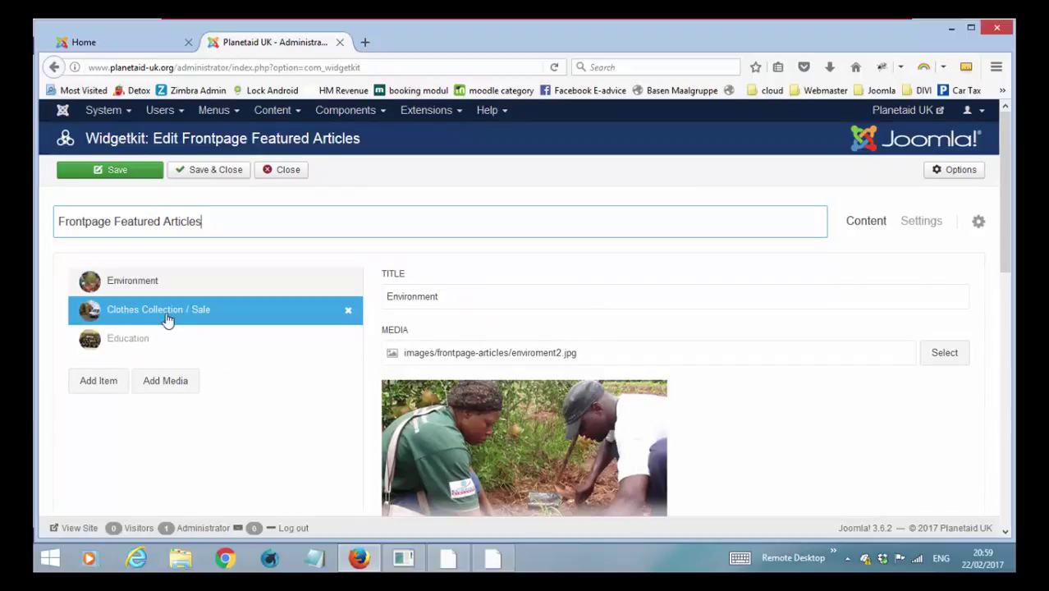
# Review the widget's Clothes Collection / Sale item and display its Education item.
pyautogui.click(167, 313)
pyautogui.scroll(-2, 273, 393)
pyautogui.scroll(-10, 271, 393)
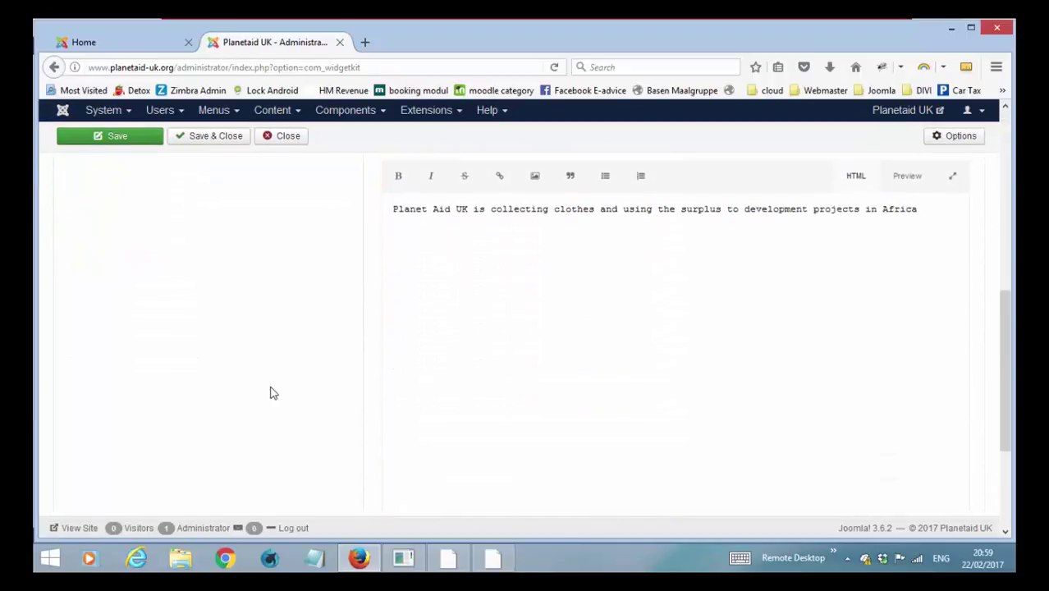
pyautogui.scroll(10, 275, 391)
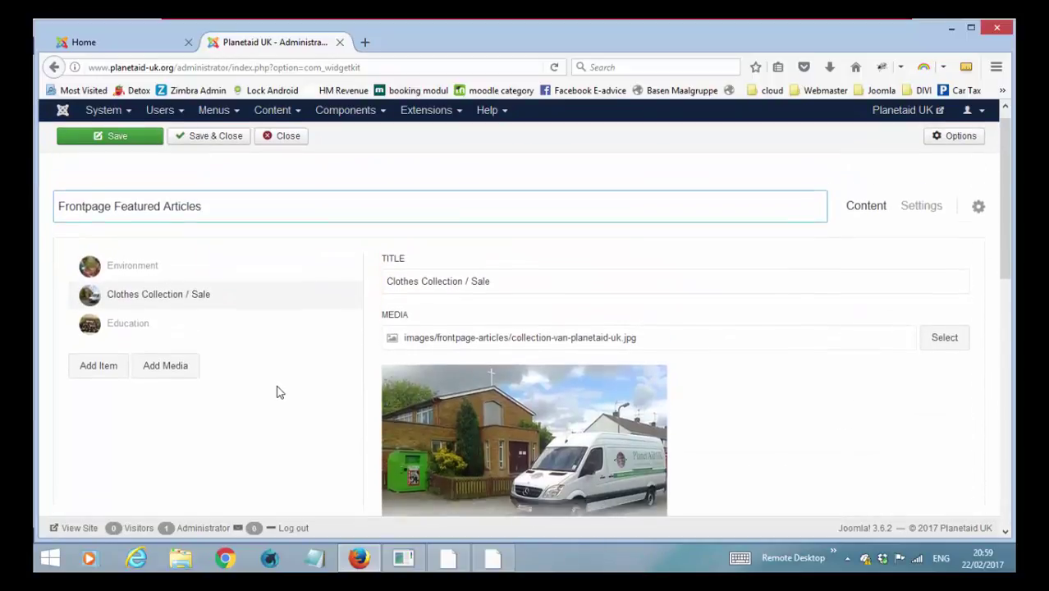
pyautogui.click(146, 345)
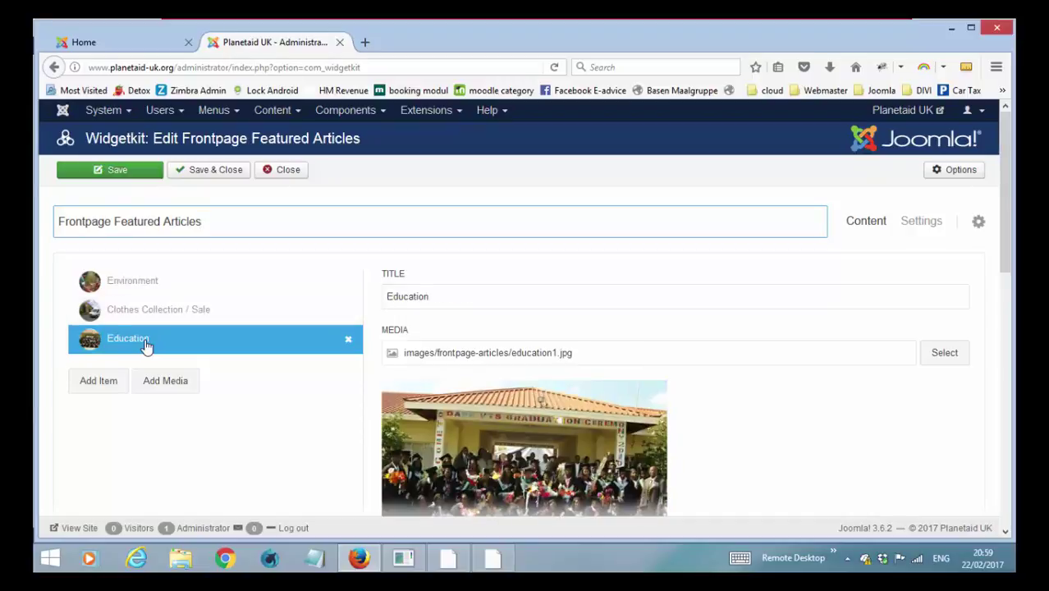
# Review the Environment item's image, text, link and second image, and compare them with the Environment block on the home page.
pyautogui.click(180, 276)
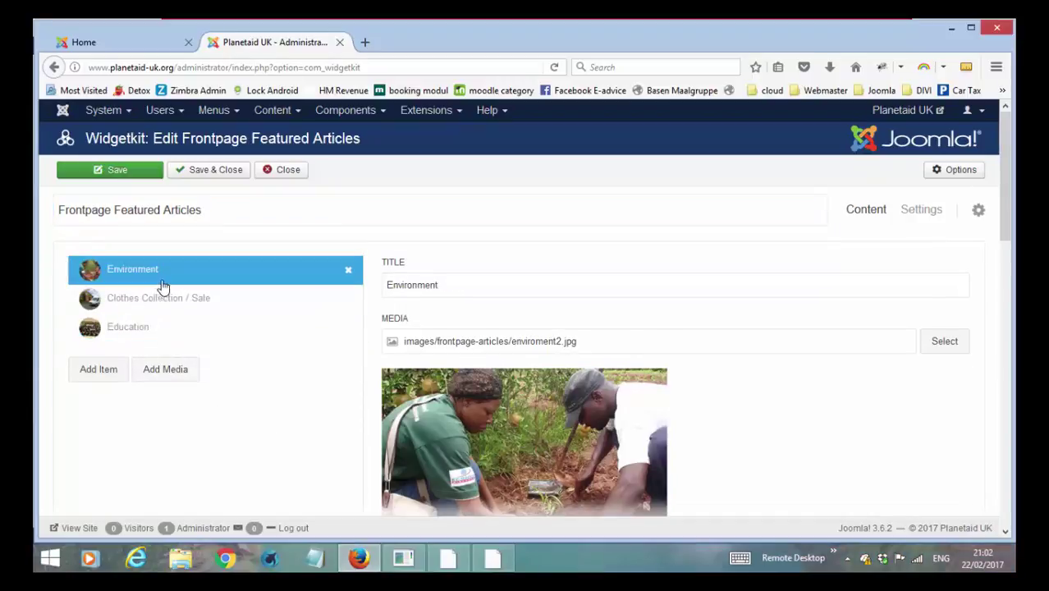
pyautogui.scroll(-1, 288, 391)
pyautogui.scroll(-2, 288, 391)
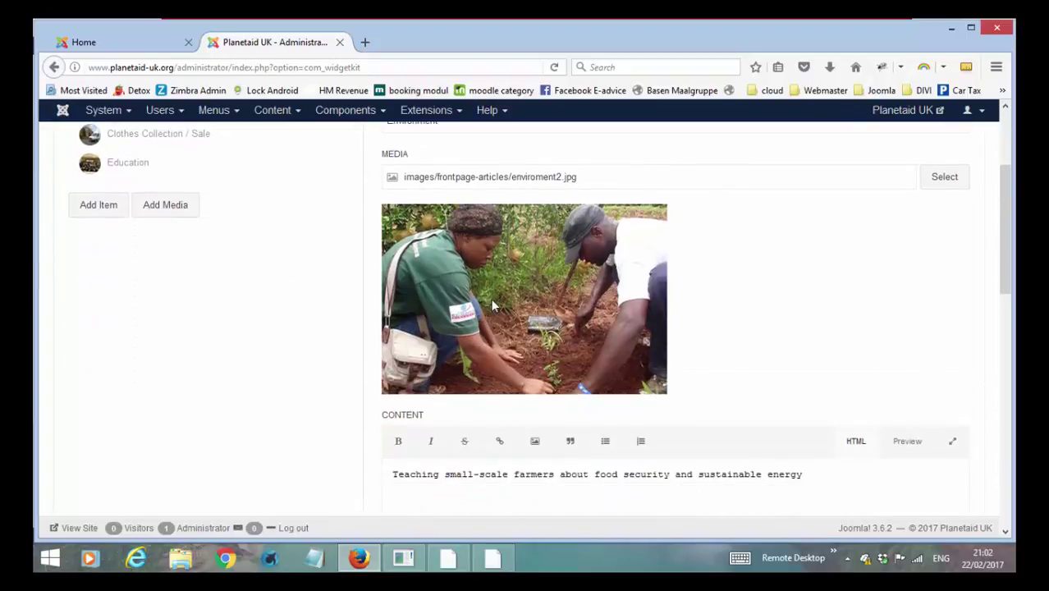
pyautogui.scroll(-1, 423, 400)
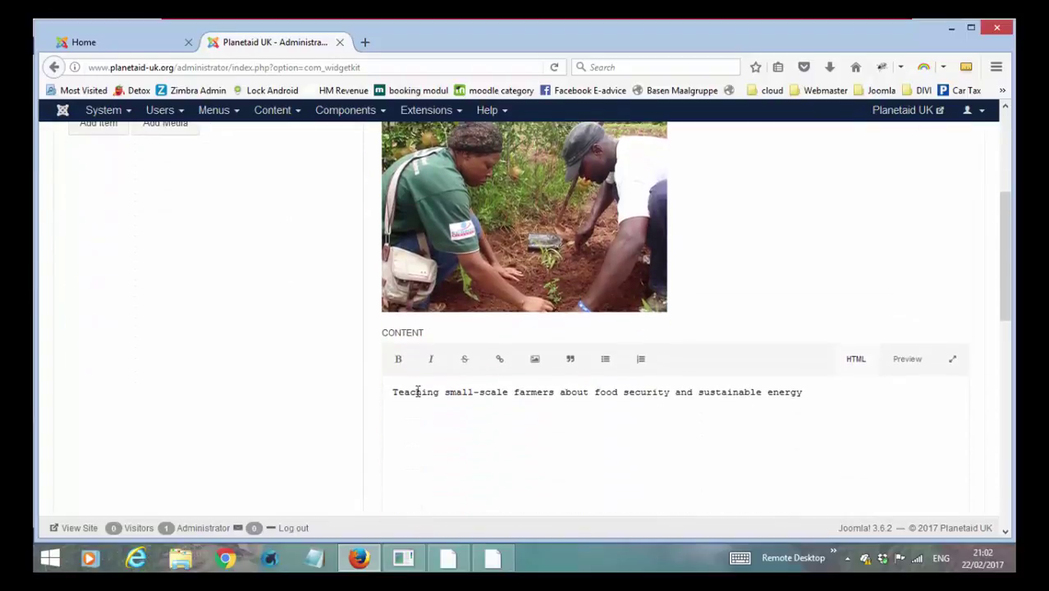
pyautogui.scroll(-6, 232, 367)
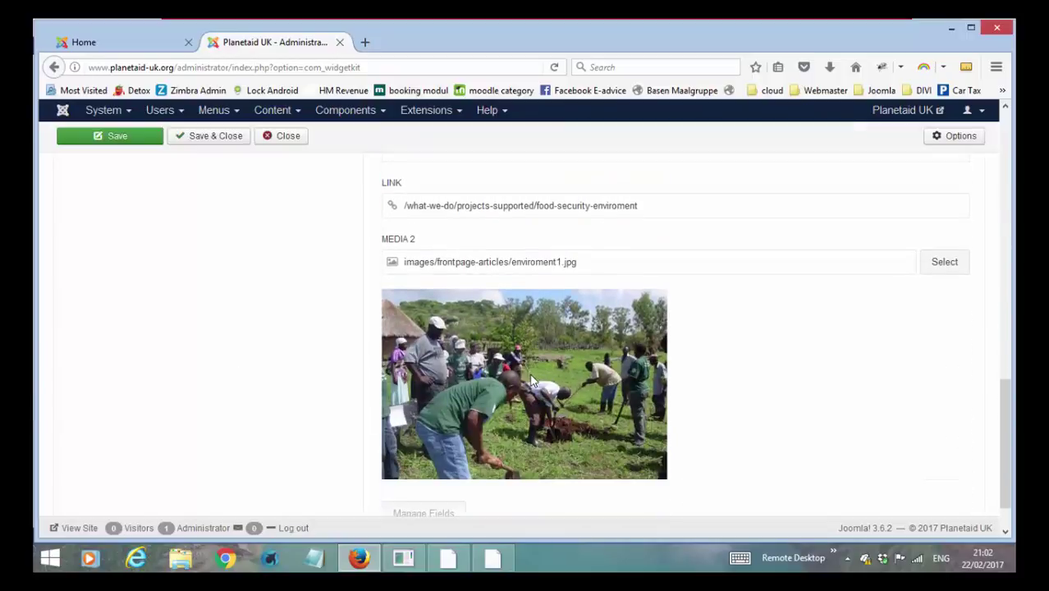
pyautogui.click(130, 46)
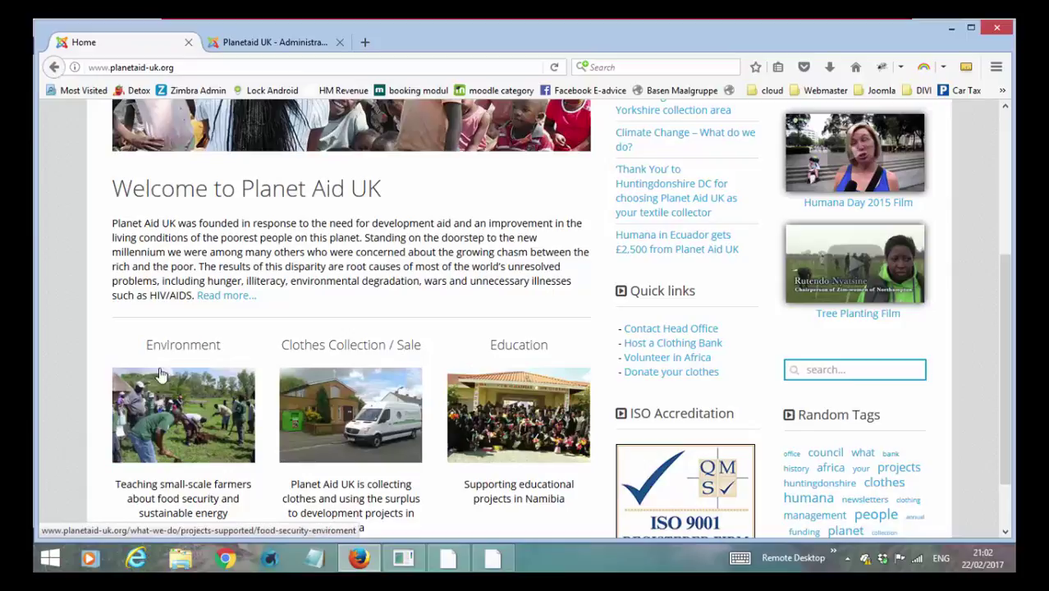
pyautogui.click(283, 42)
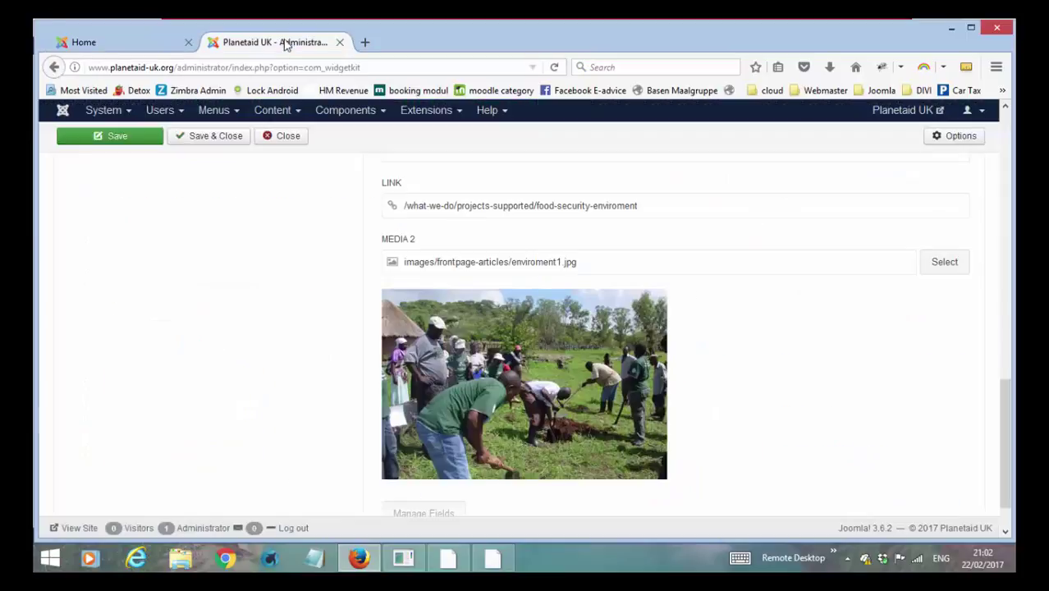
# Save and close the Frontpage Featured Articles widget, and return to the frontpage entries in the widget list.
pyautogui.scroll(10, 255, 347)
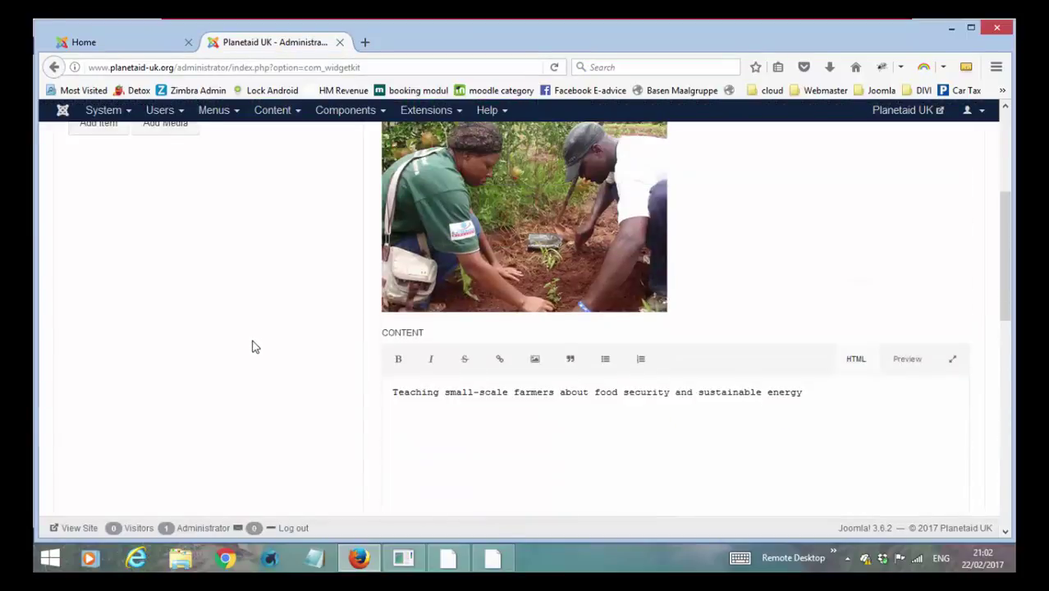
pyautogui.scroll(3, 253, 347)
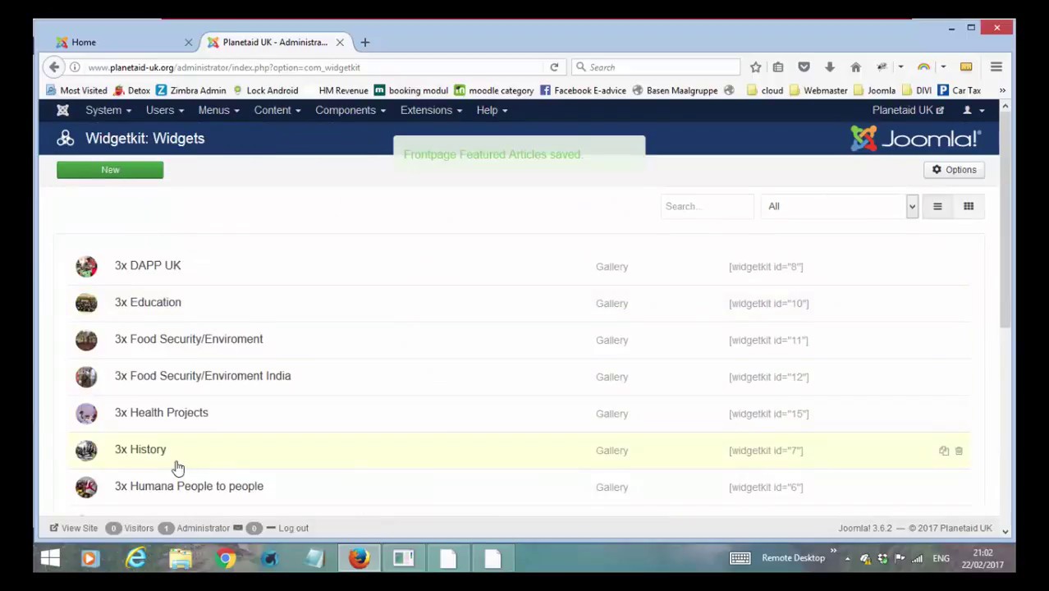
pyautogui.scroll(-3, 178, 468)
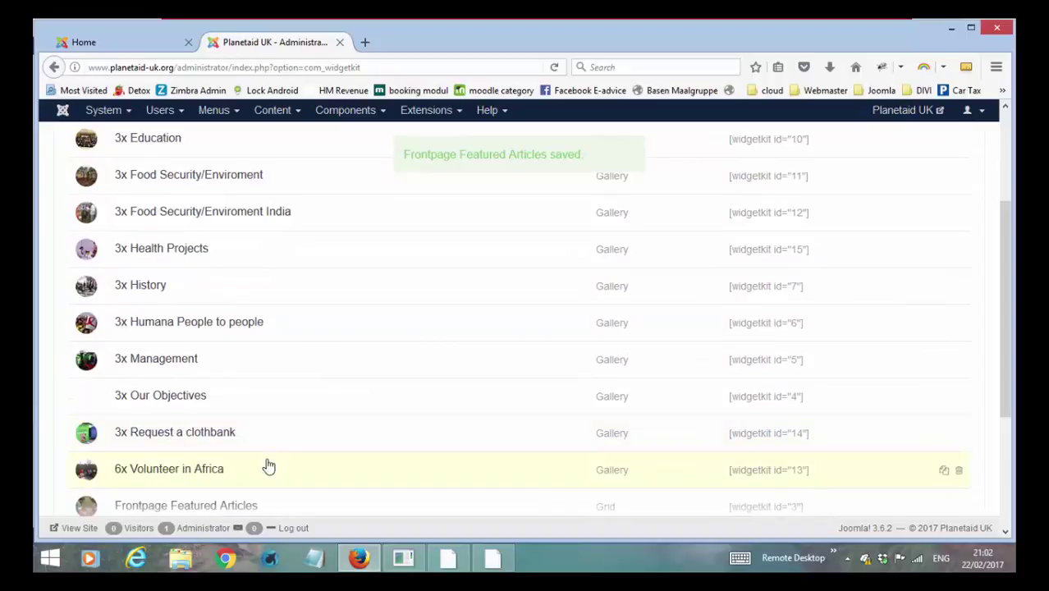
# Highlight the Frontpage Featured Articles shortcode in the widget list, and open the Frontpage Slideshow widget.
pyautogui.scroll(-2, 268, 466)
pyautogui.moveTo(850, 428); pyautogui.dragTo(707, 430)
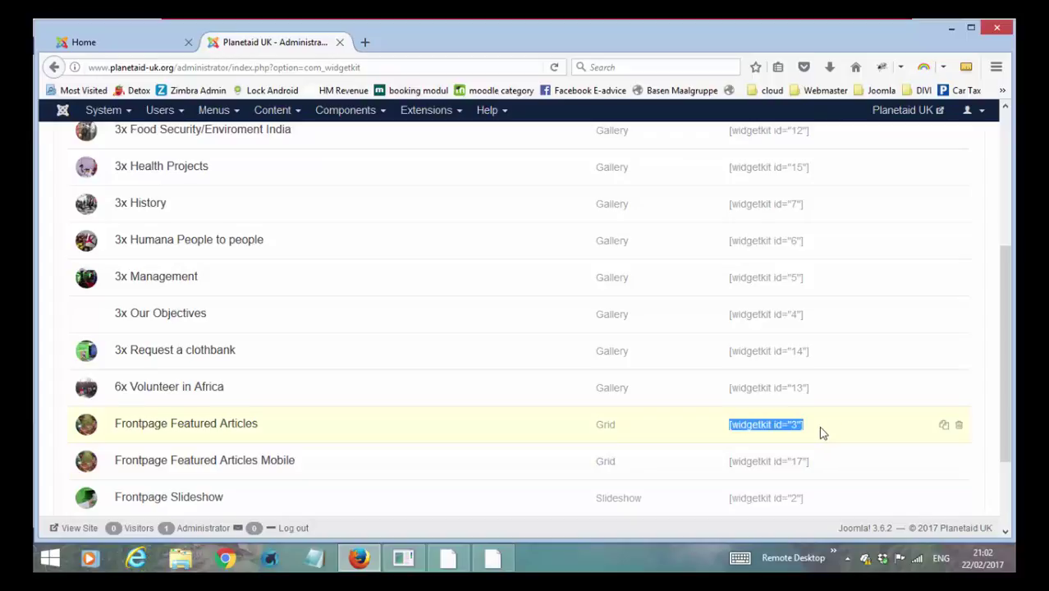
pyautogui.scroll(-2, 509, 416)
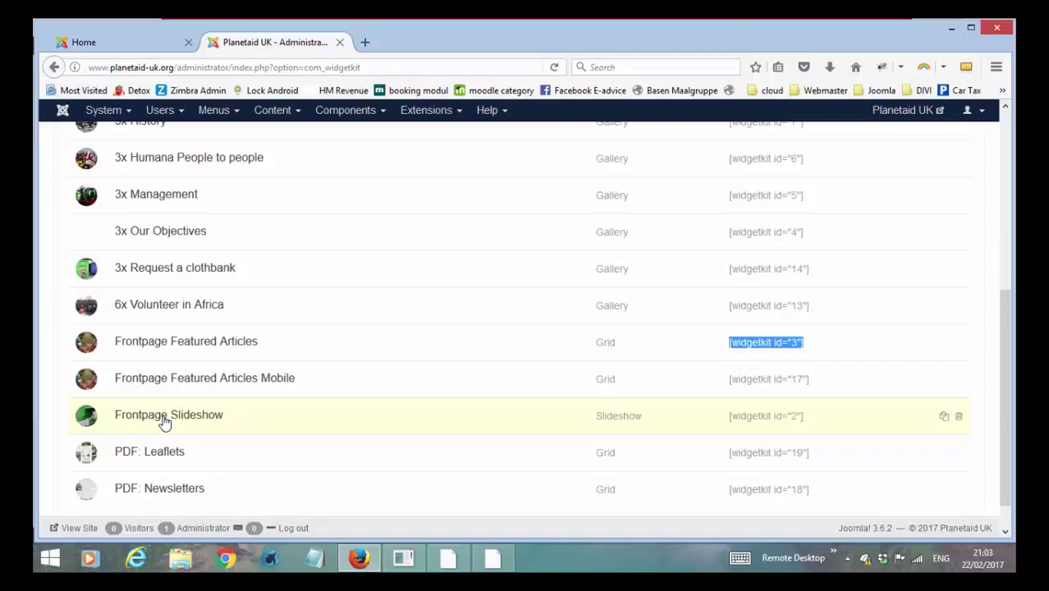
pyautogui.click(166, 418)
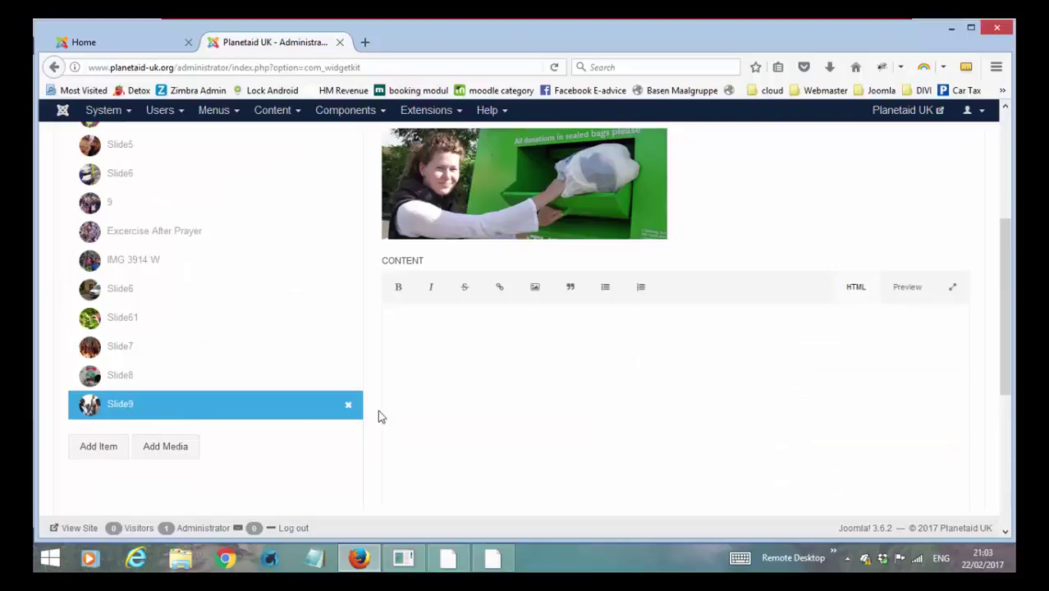
# Review the first slides of the Frontpage Slideshow, from Clothes Collection - Planet Aid UK through Slide5.
pyautogui.click(282, 324)
pyautogui.scroll(5, 282, 324)
pyautogui.click(281, 324)
pyautogui.click(242, 298)
pyautogui.click(203, 273)
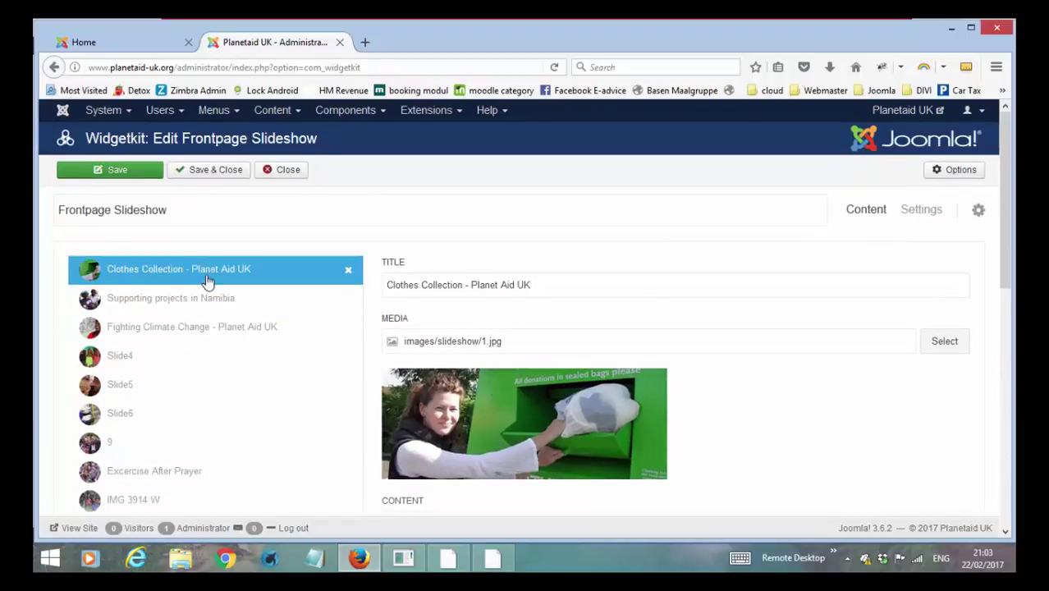
pyautogui.click(200, 305)
pyautogui.click(192, 327)
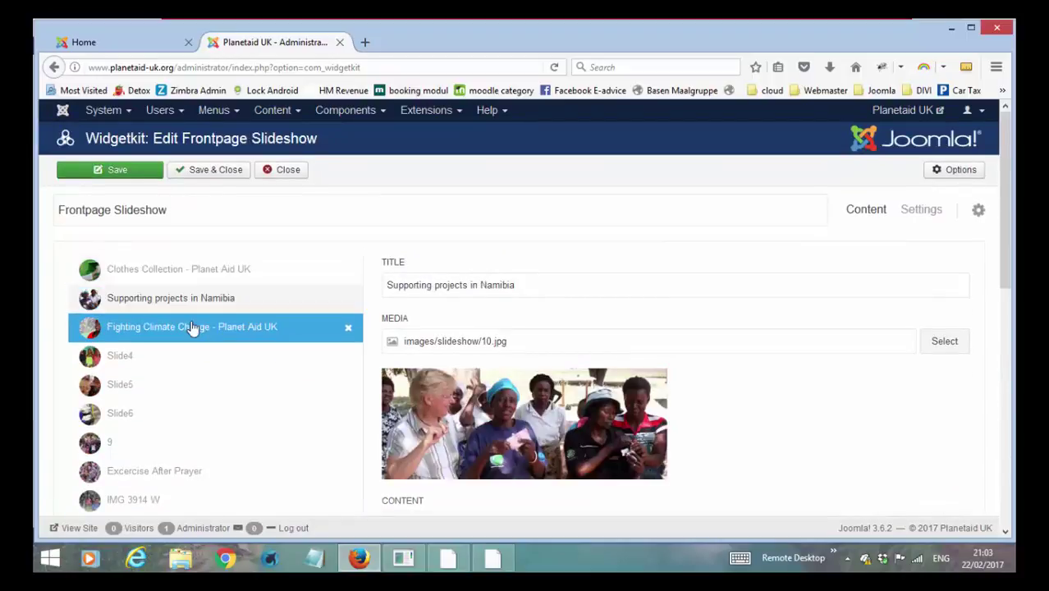
pyautogui.click(150, 358)
pyautogui.click(148, 384)
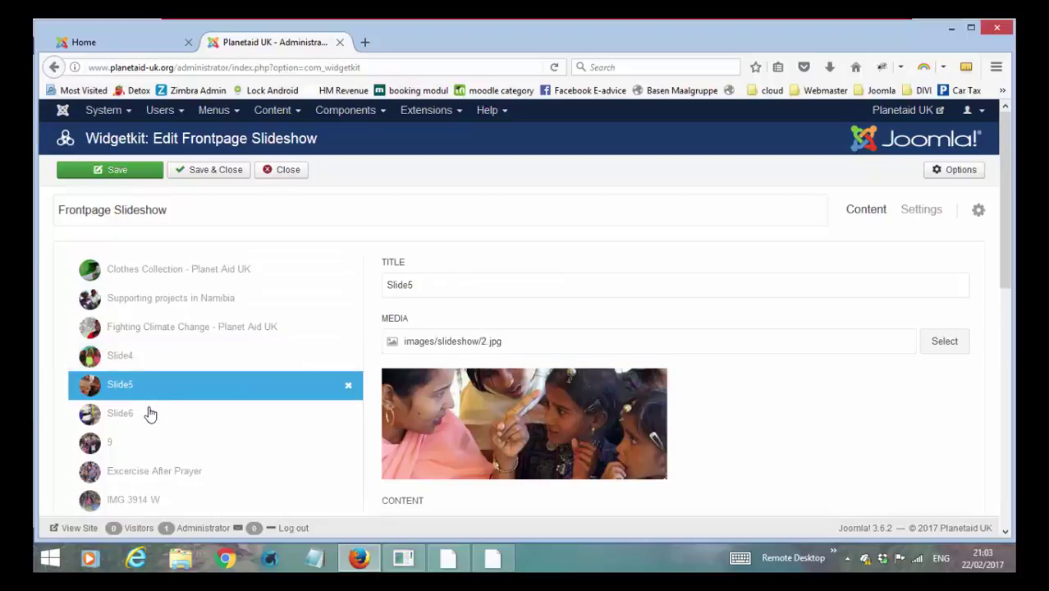
# Review the remaining slides of the Frontpage Slideshow, including Slide61, Slide7, Slide8 and Slide9.
pyautogui.click(147, 412)
pyautogui.scroll(-3, 148, 413)
pyautogui.click(147, 413)
pyautogui.click(146, 421)
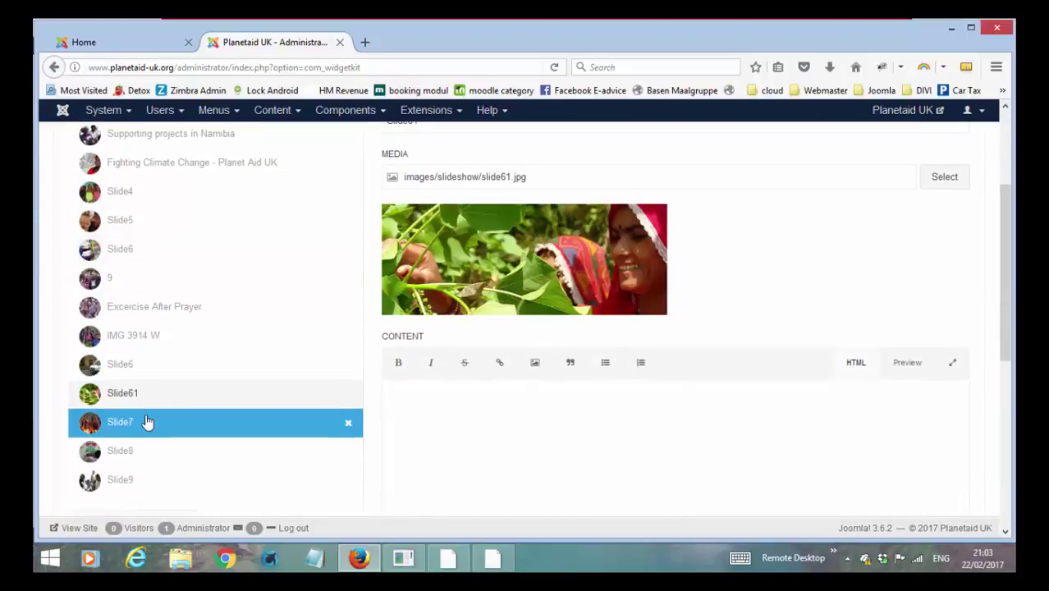
pyautogui.click(146, 451)
pyautogui.click(147, 480)
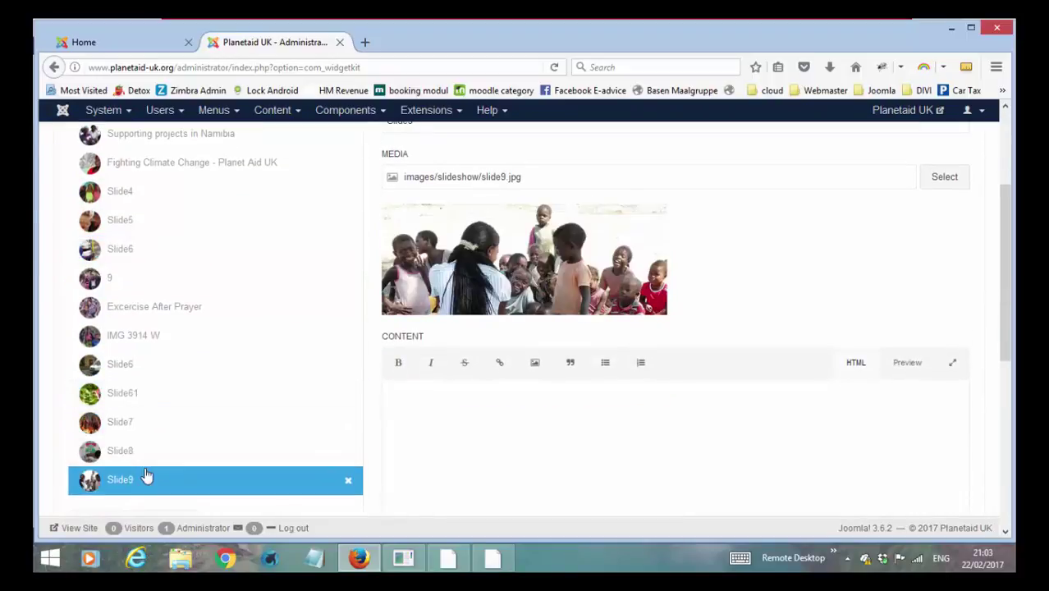
pyautogui.scroll(3, 176, 398)
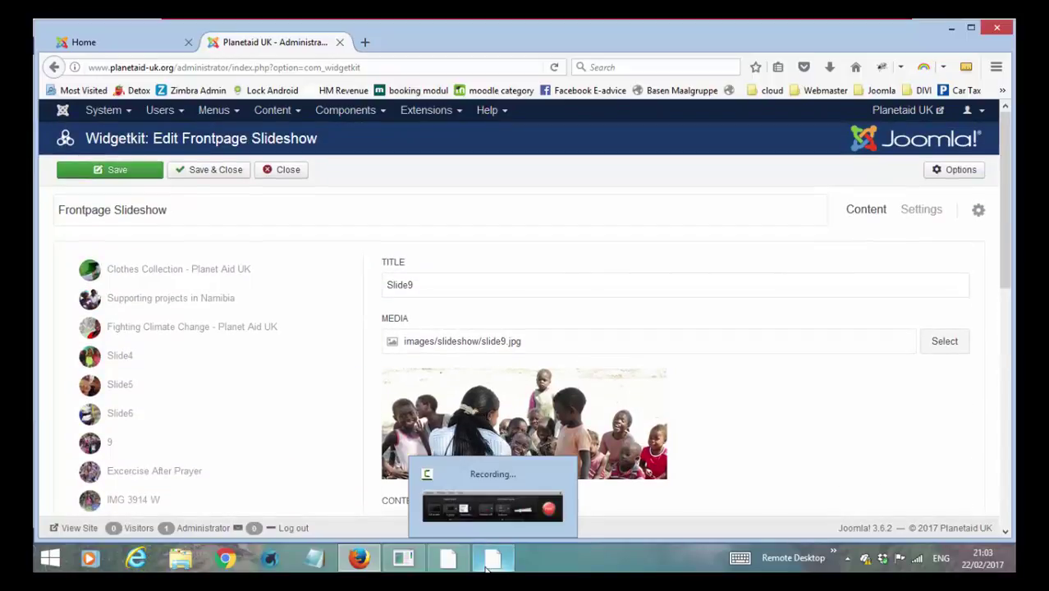
# Switch to the Word checklist and add the lines "Slideshow 666x260pixel" and "Pictures in articles are 800x600px" below Contact Us.
pyautogui.moveTo(416, 560)
pyautogui.click(402, 476)
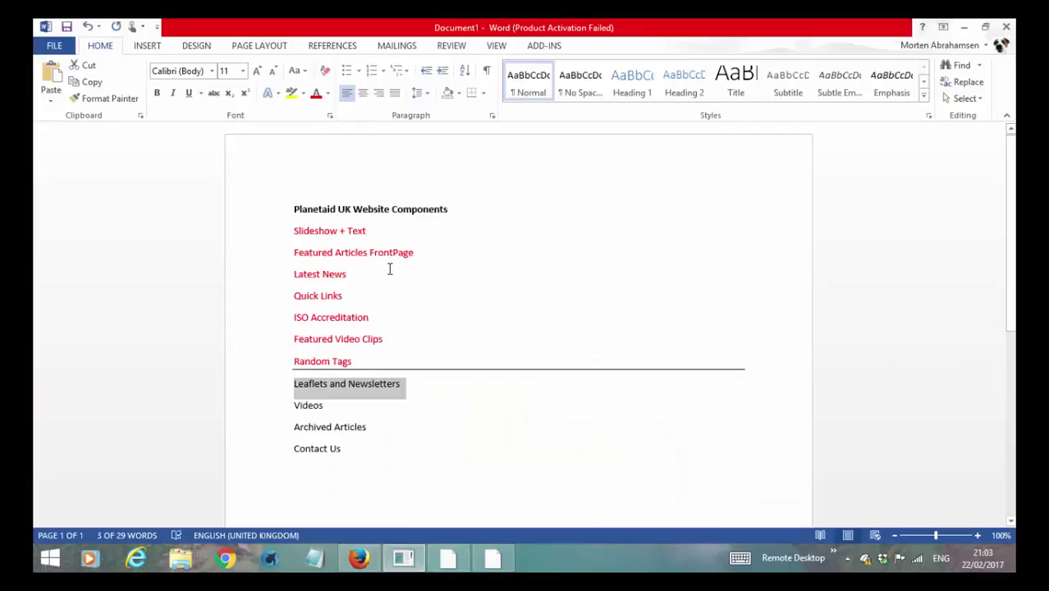
pyautogui.click(376, 437)
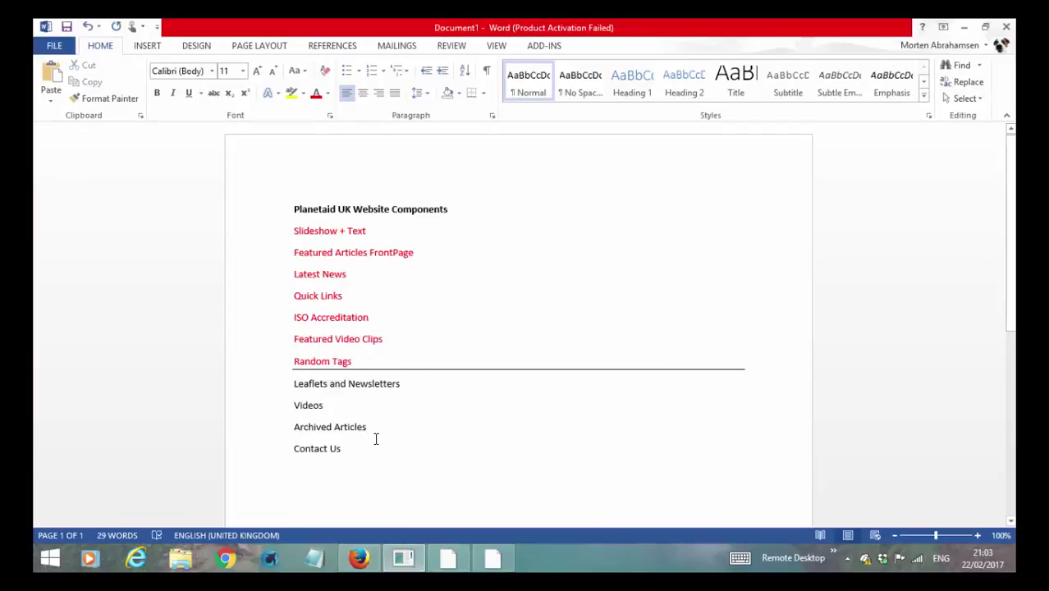
pyautogui.press('Return')
pyautogui.press('Return')
pyautogui.write('S')
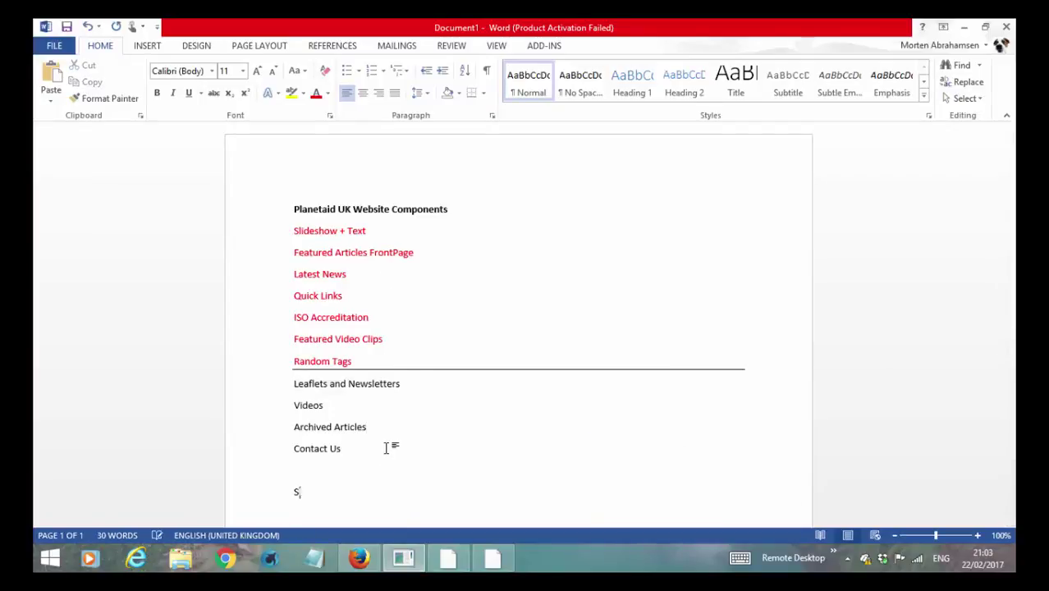
pyautogui.write('lideshow 666x260pixel')
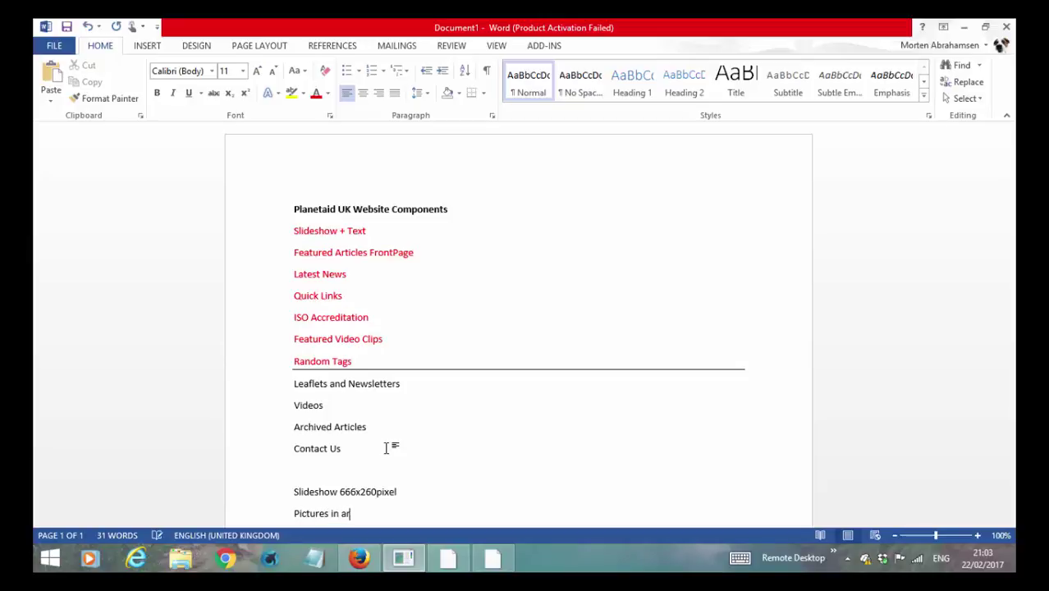
pyautogui.write('s are 800x600px')
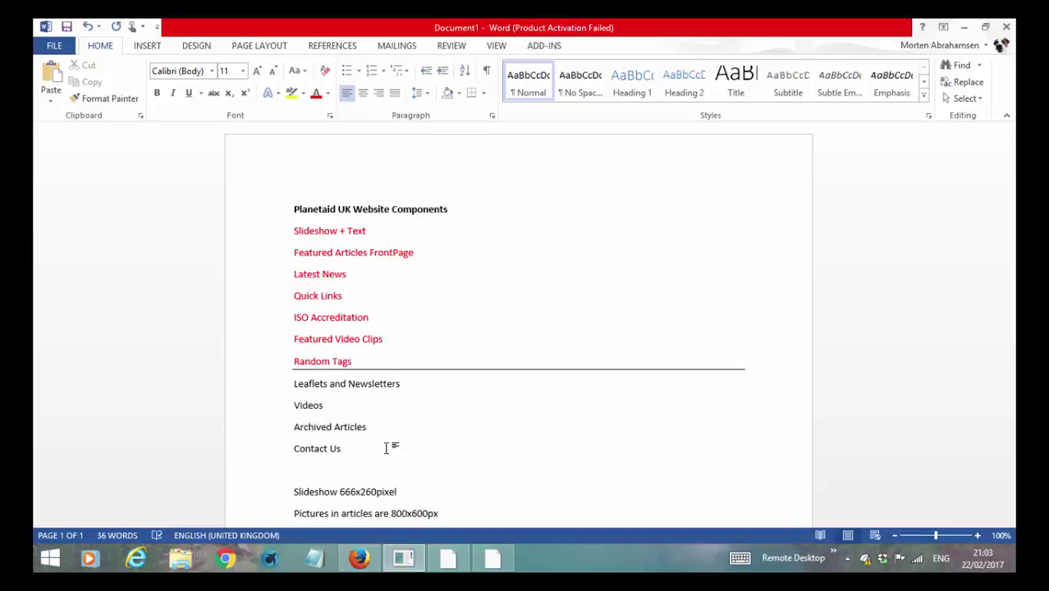
pyautogui.press('Return')
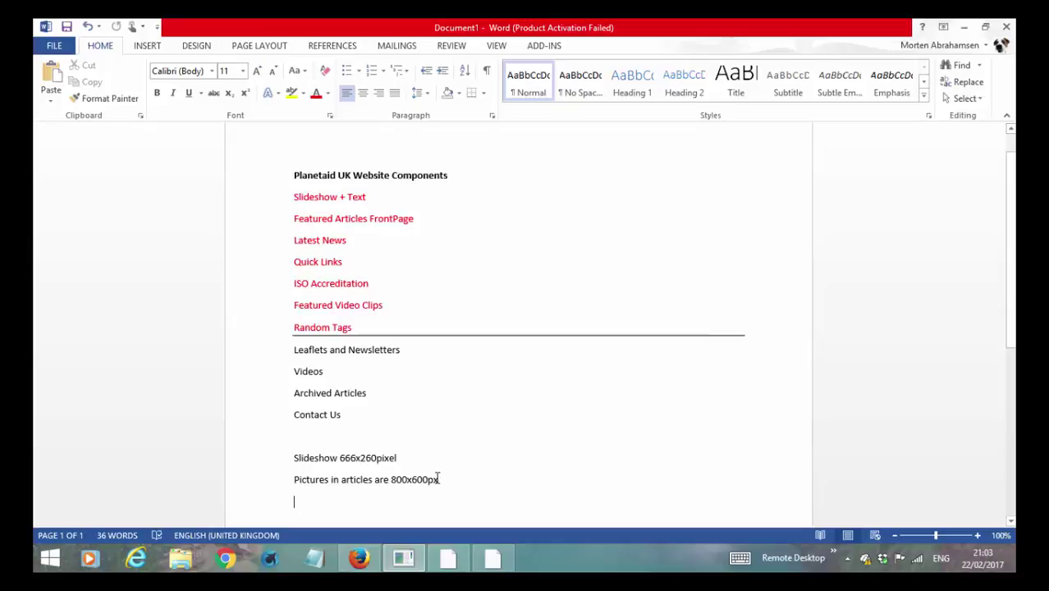
# Switch back to Firefox and add a new blank item at the end of the Frontpage Slideshow's slide list.
pyautogui.click(359, 558)
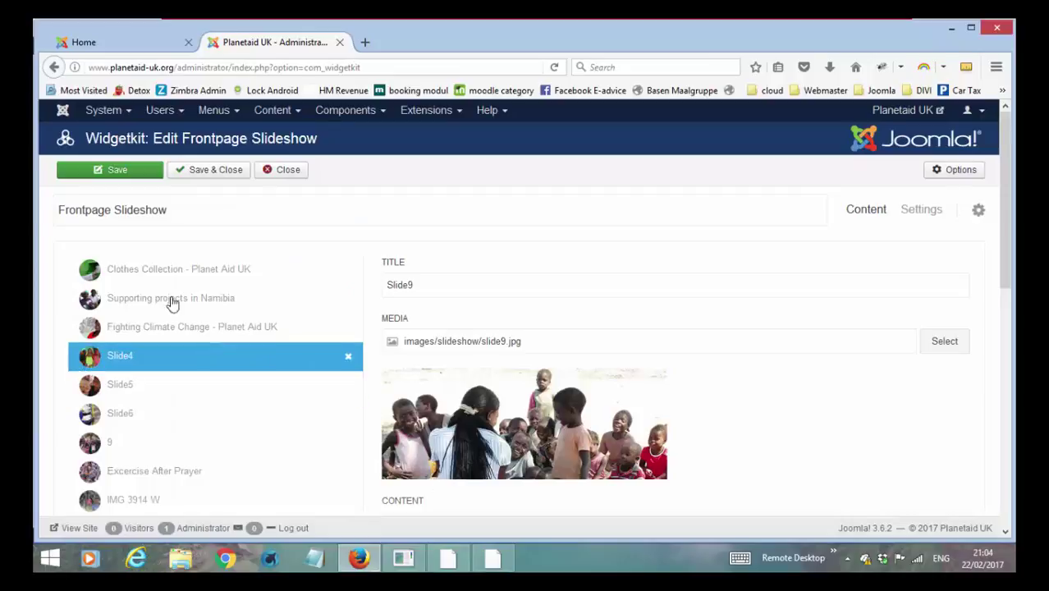
pyautogui.scroll(-2, 187, 359)
pyautogui.moveTo(182, 343); pyautogui.dragTo(283, 435)
pyautogui.scroll(-3, 180, 370)
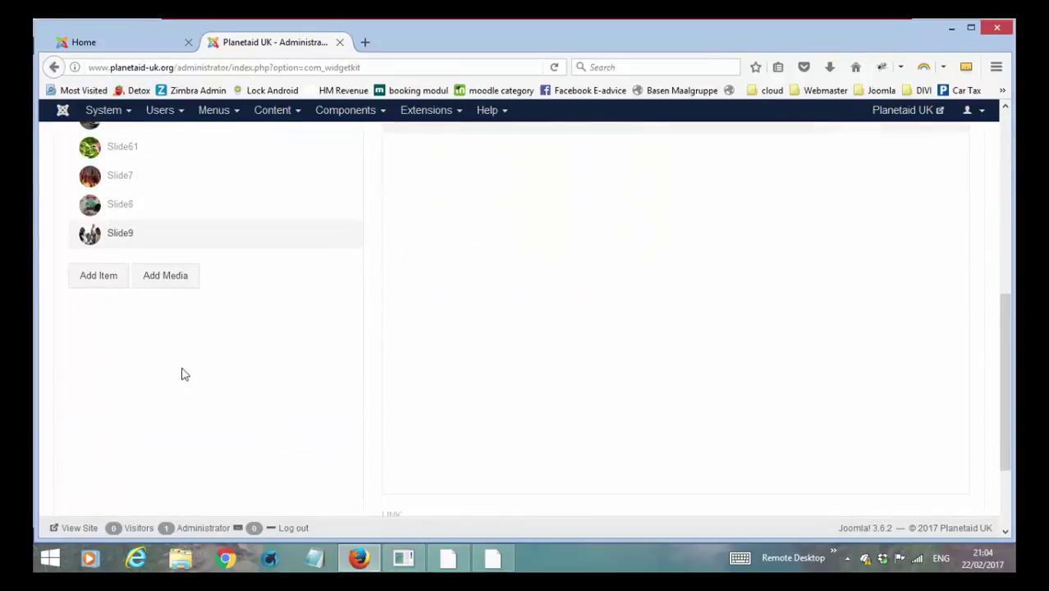
pyautogui.scroll(2, 208, 400)
pyautogui.click(118, 443)
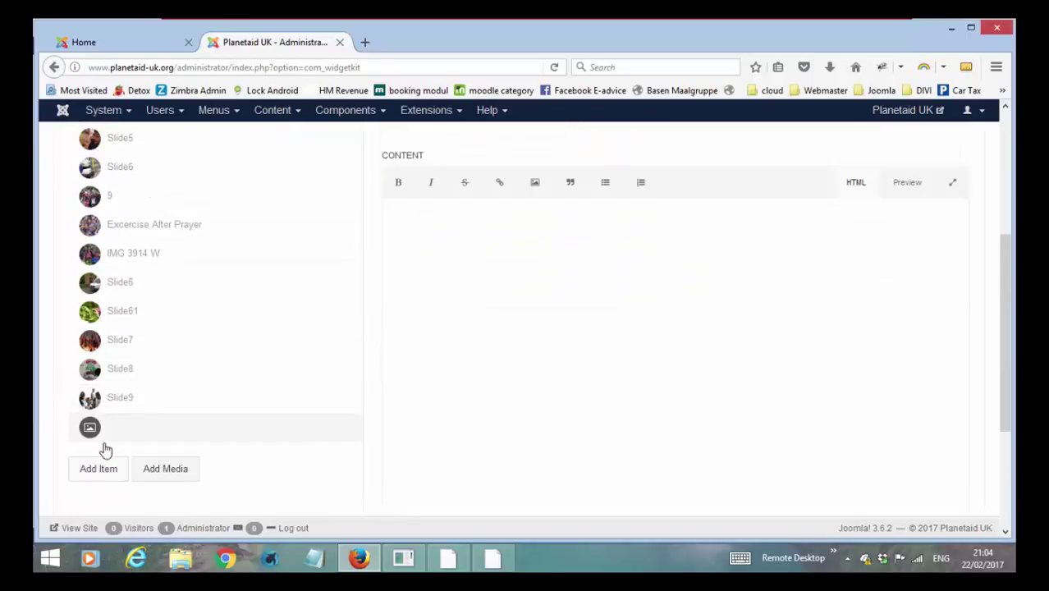
pyautogui.scroll(3, 487, 413)
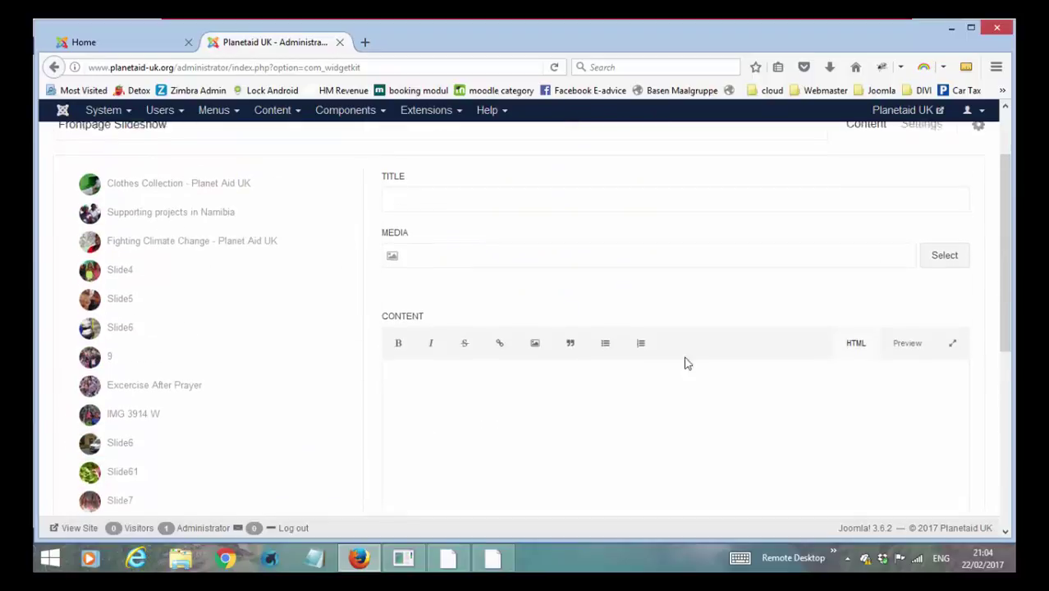
# Browse to the slideshow folder in the new item's media picker, and show the file upload dialog without uploading anything.
pyautogui.click(944, 266)
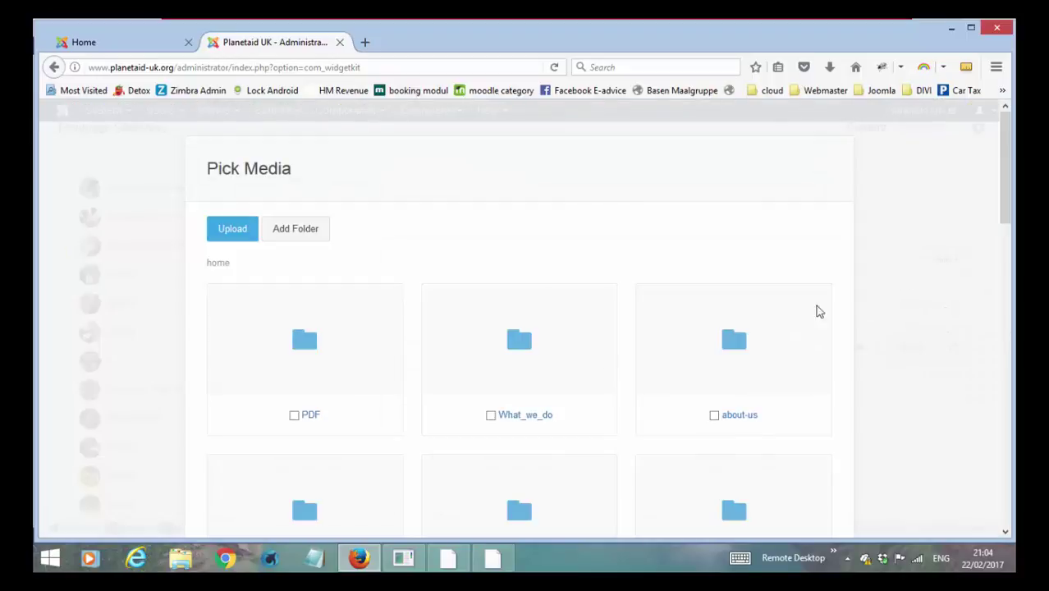
pyautogui.scroll(-3, 471, 380)
pyautogui.scroll(-1, 471, 380)
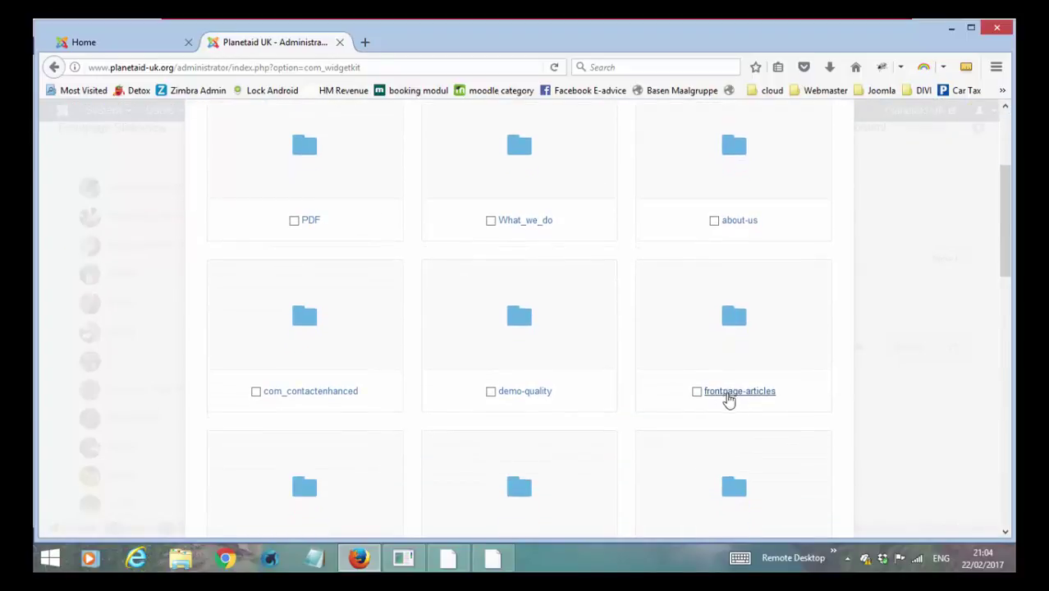
pyautogui.scroll(-7, 681, 374)
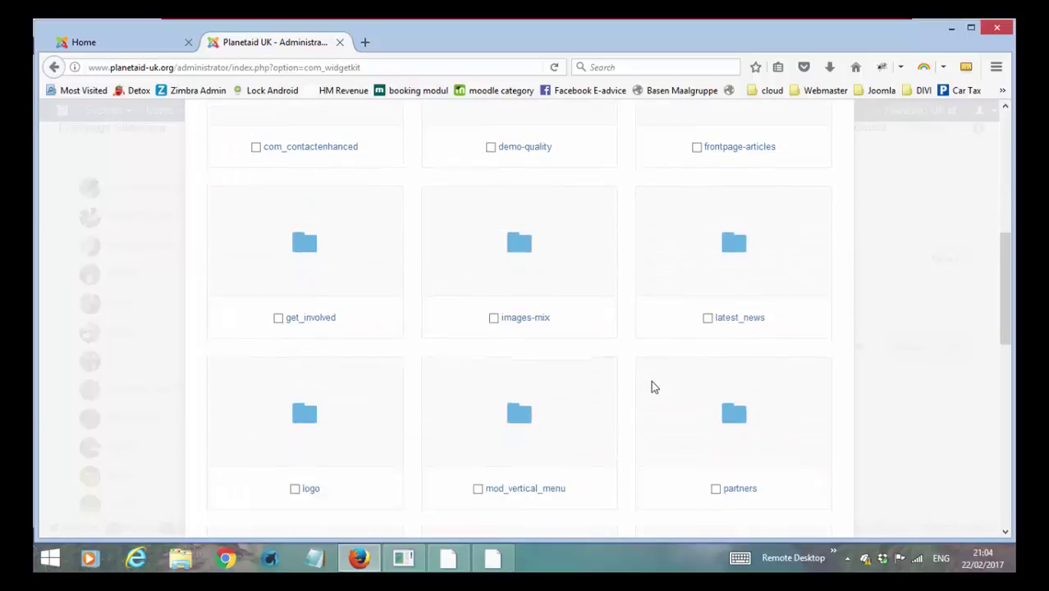
pyautogui.scroll(-4, 504, 411)
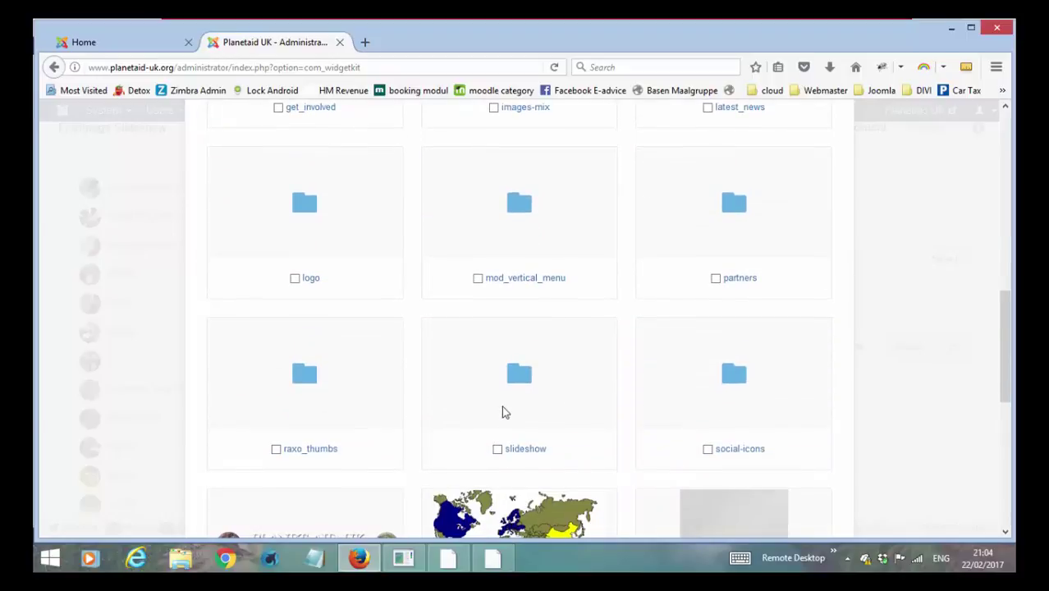
pyautogui.click(525, 385)
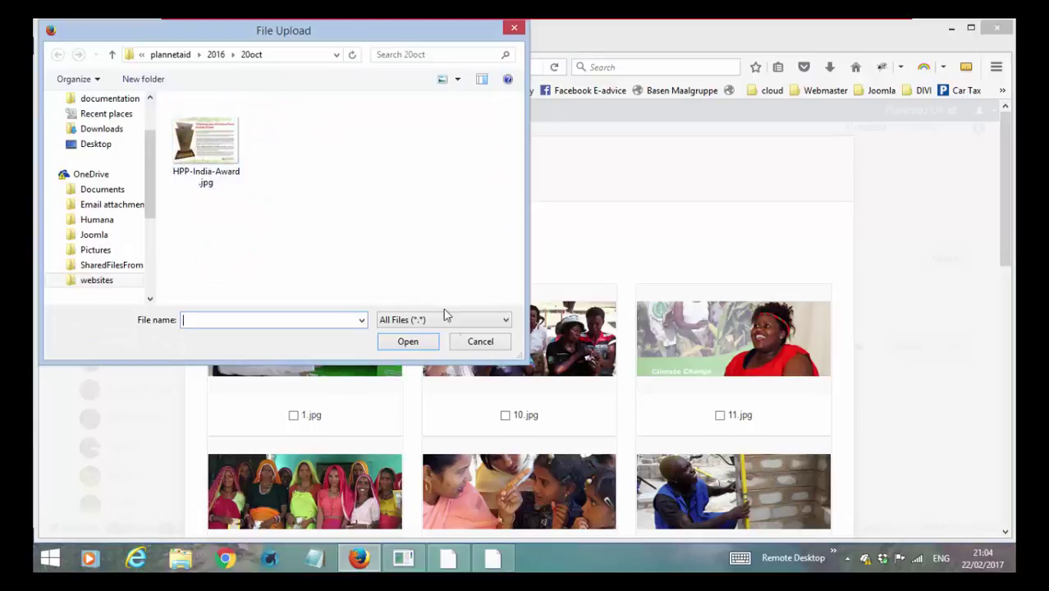
pyautogui.click(480, 341)
# Choose slide9.jpg from the slideshow folder as the new item's media.
pyautogui.scroll(-10, 754, 452)
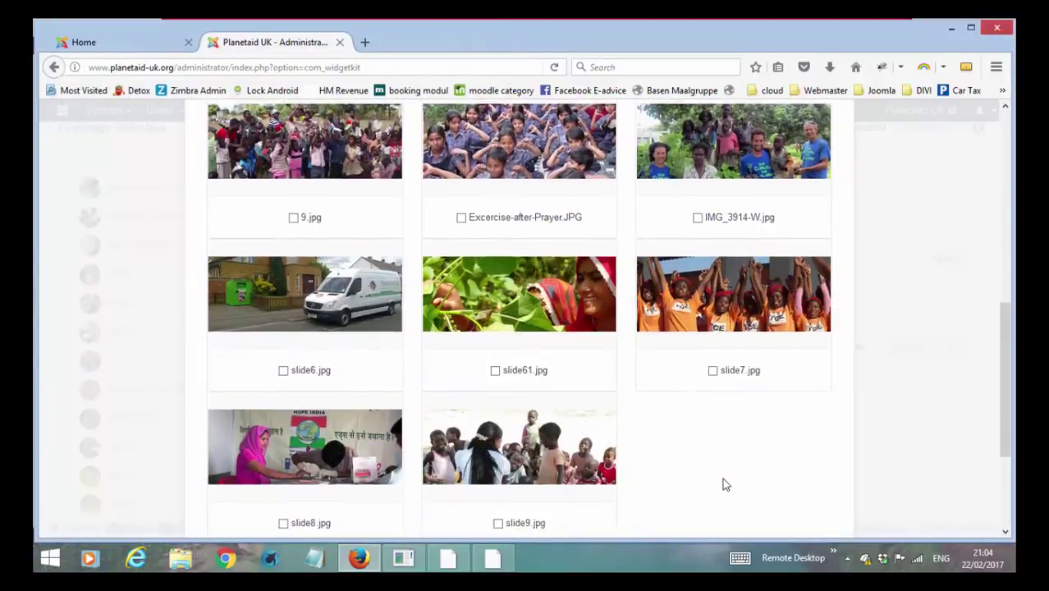
pyautogui.scroll(-3, 724, 485)
pyautogui.click(497, 377)
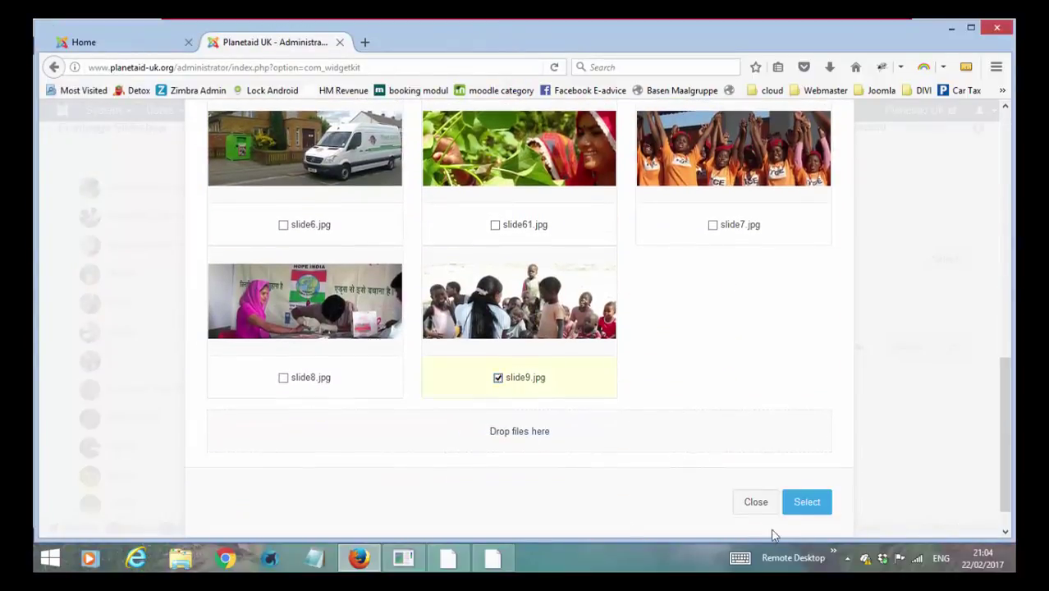
pyautogui.click(804, 501)
# Delete the newly added duplicate Slide9 item from the end of the slide list.
pyautogui.scroll(-4, 230, 475)
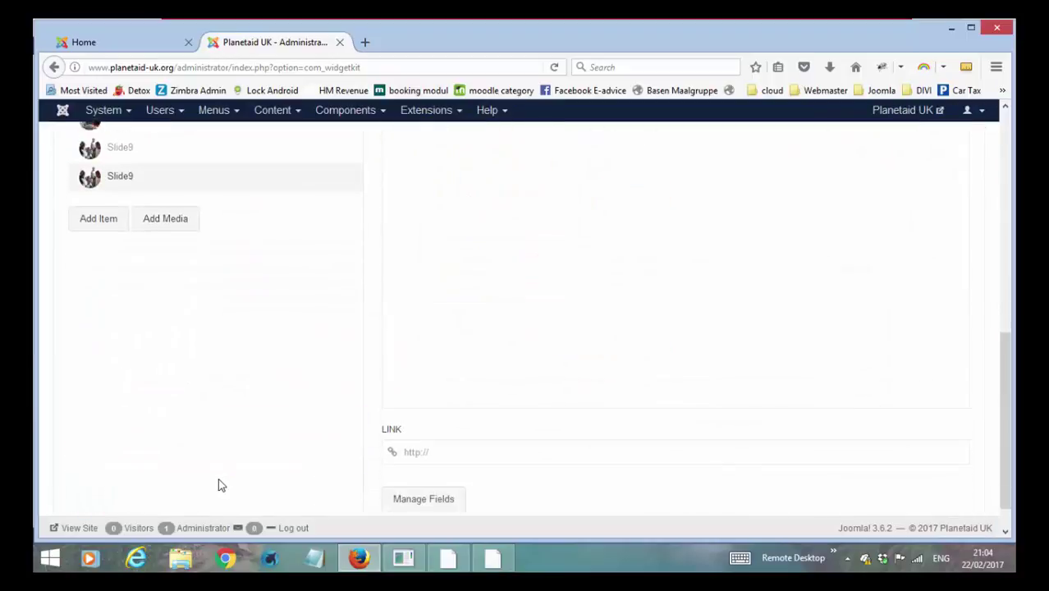
pyautogui.scroll(3, 197, 370)
pyautogui.click(199, 304)
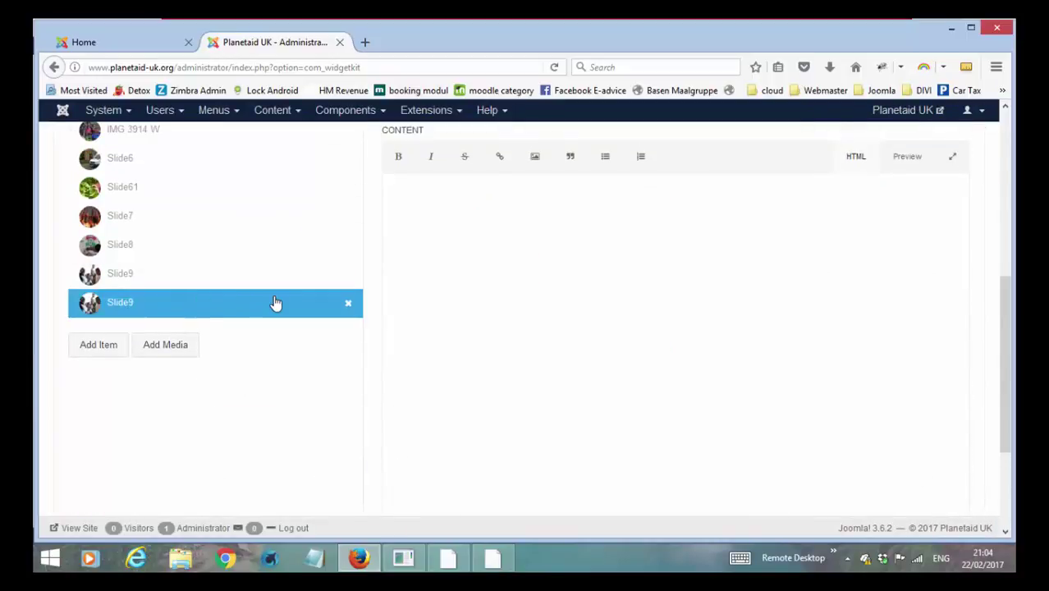
pyautogui.click(350, 305)
pyautogui.scroll(5, 271, 370)
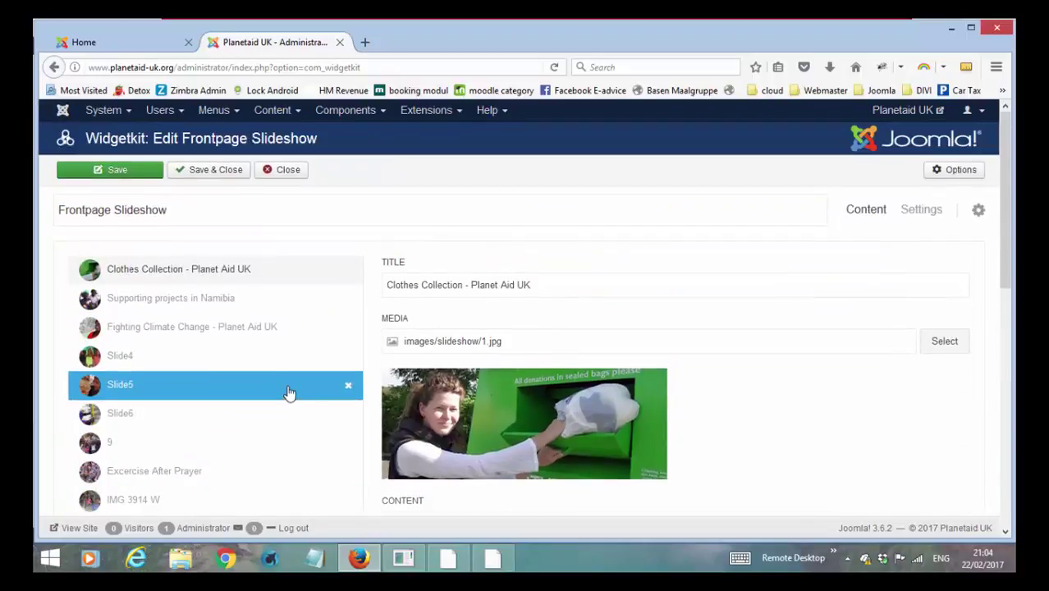
# Save and close the Frontpage Slideshow widget, and highlight its shortcode in the widget list.
pyautogui.click(193, 171)
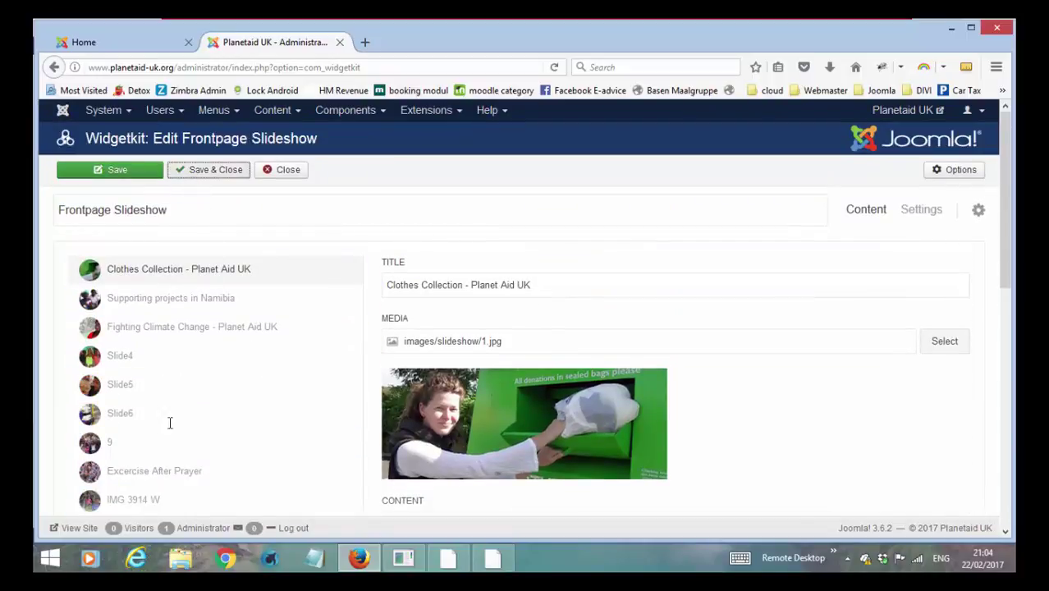
pyautogui.scroll(-3, 246, 467)
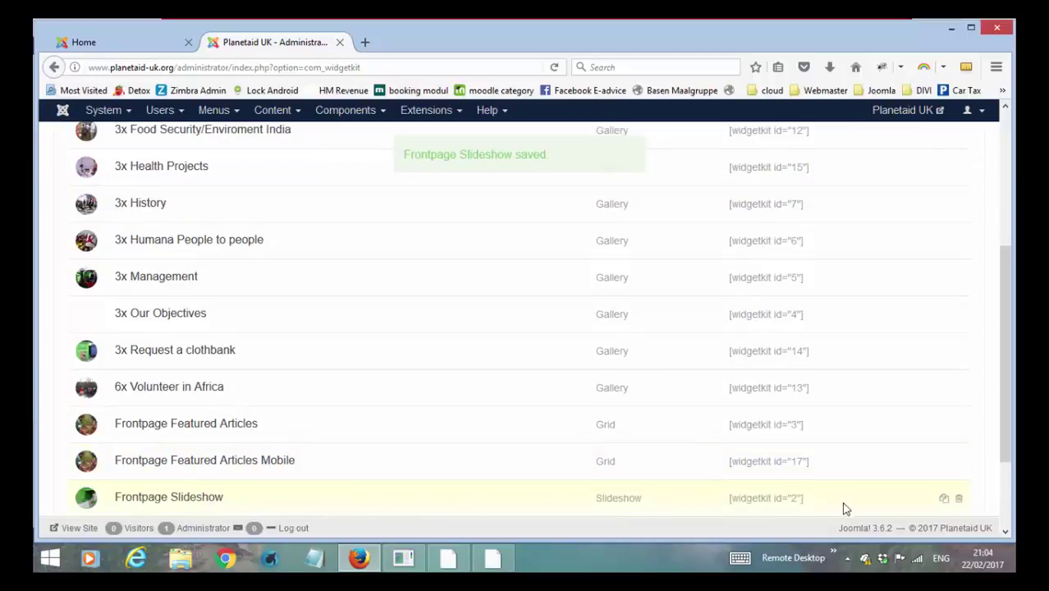
pyautogui.moveTo(804, 498); pyautogui.dragTo(727, 500)
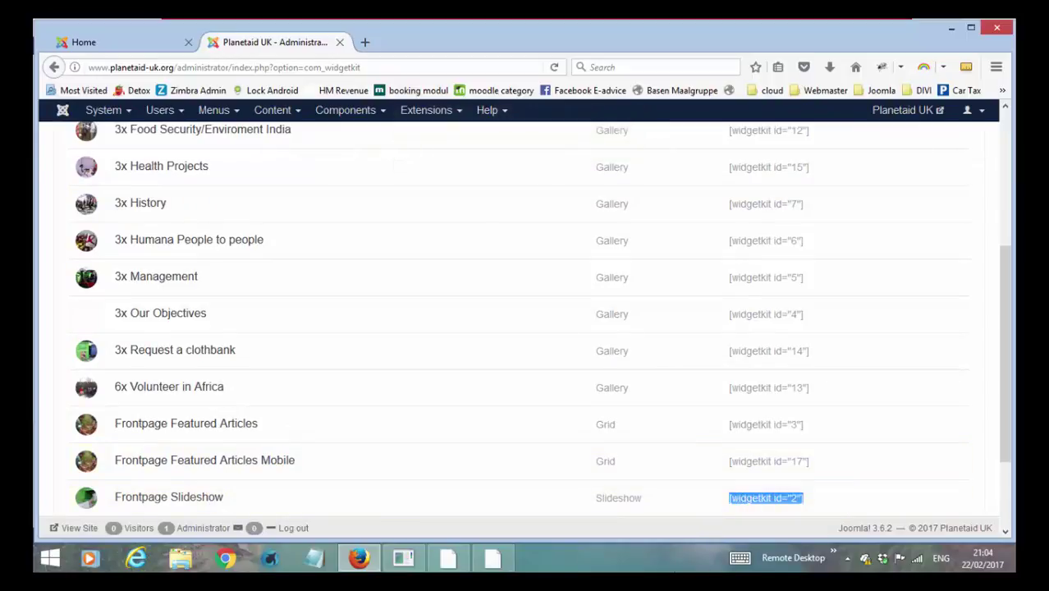
# Open the site's module list and find the Frontpage Slideshow module in the main-top position.
pyautogui.moveTo(420, 117)
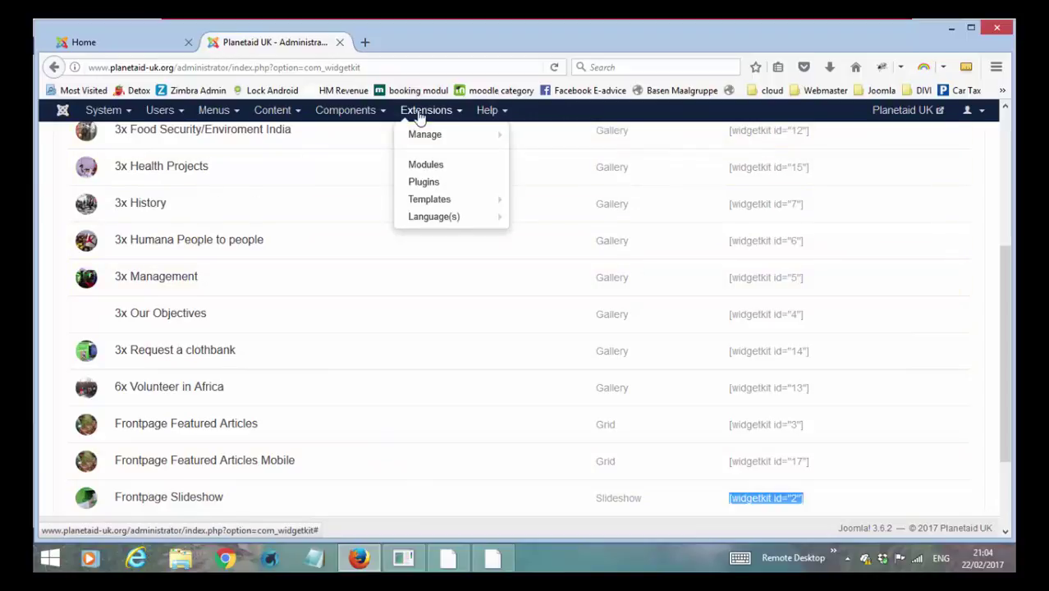
pyautogui.click(420, 164)
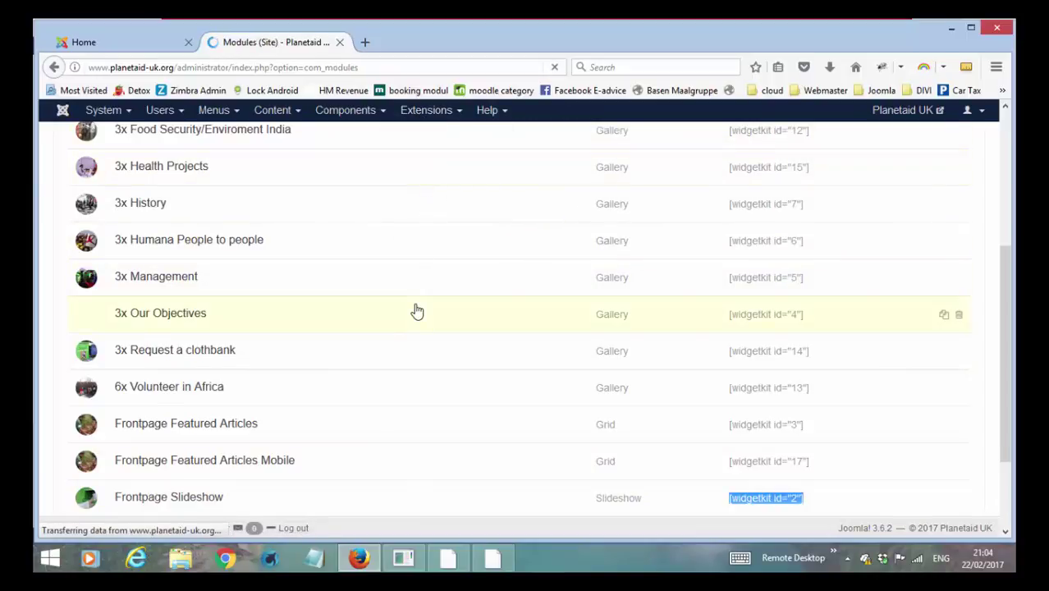
pyautogui.scroll(-4, 416, 307)
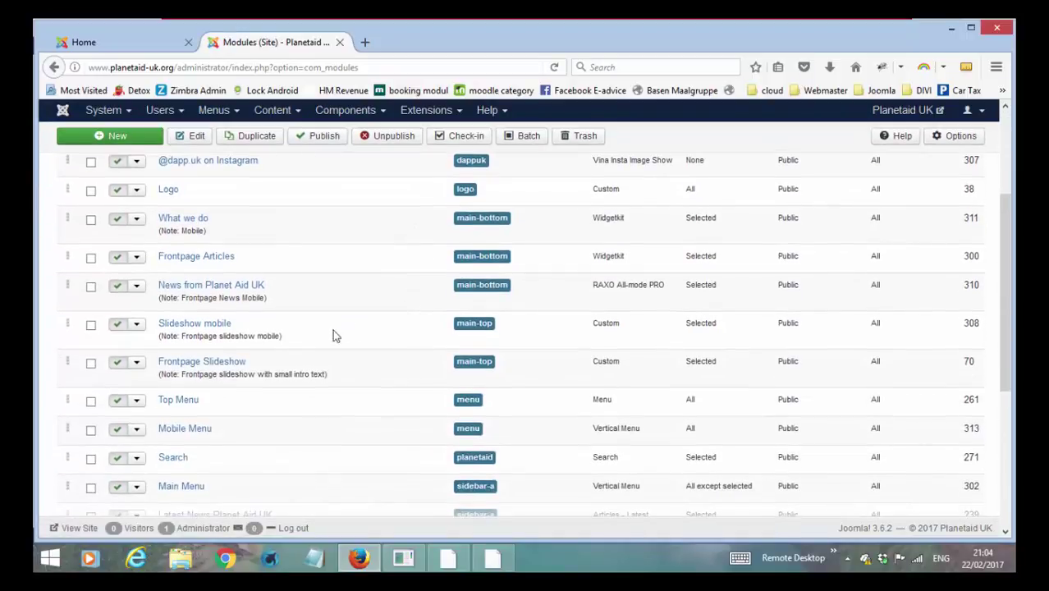
# Open the Frontpage Slideshow module and review its shortcode and welcome text in the editor.
pyautogui.click(223, 366)
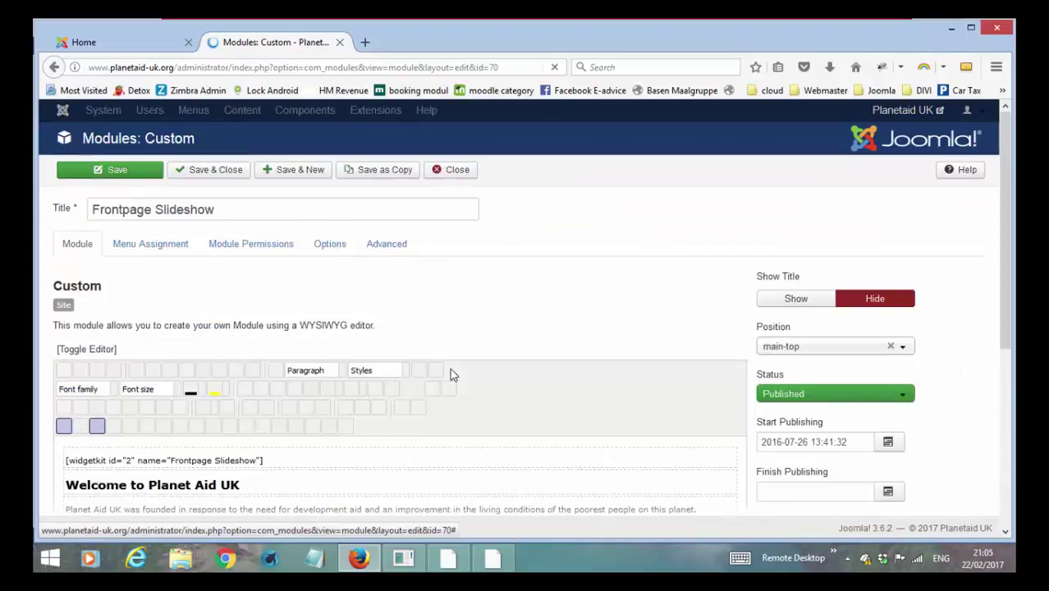
pyautogui.scroll(-1, 450, 375)
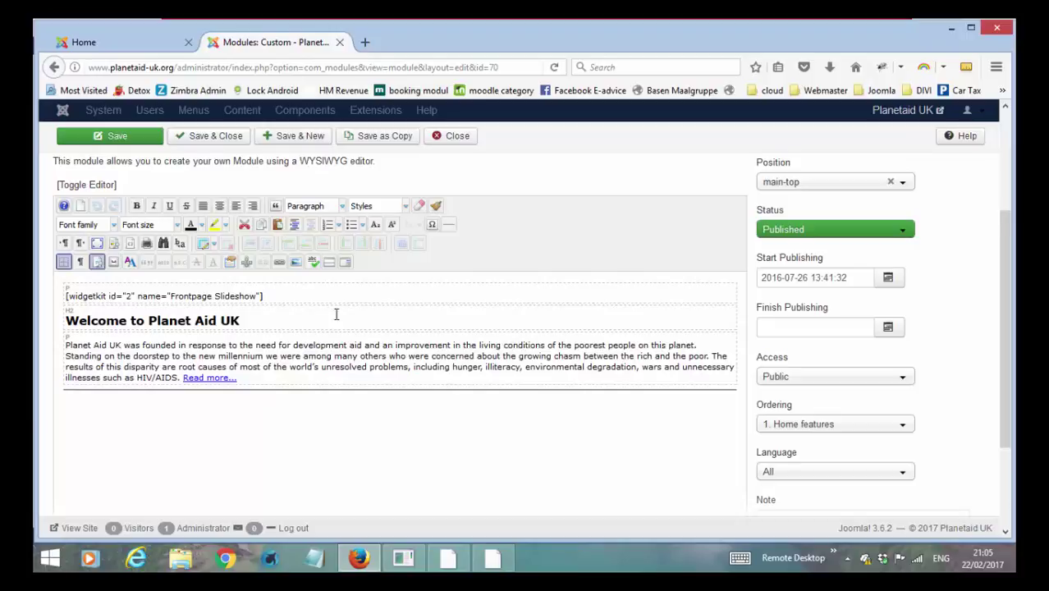
pyautogui.scroll(-2, 252, 480)
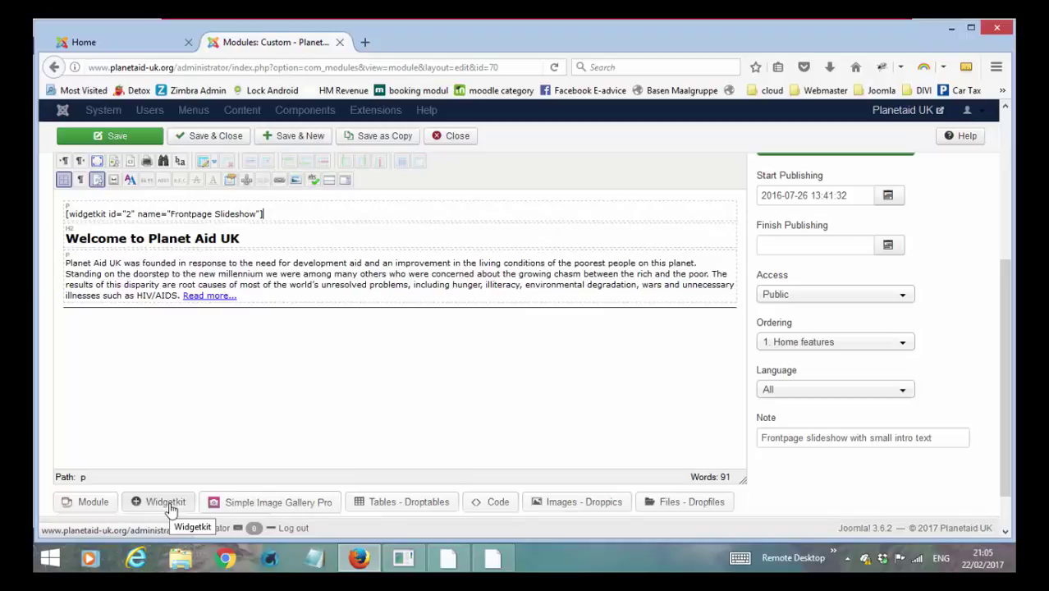
# Insert the Frontpage Slideshow widget into the module text after the existing shortcode using Widgetkit.
pyautogui.click(167, 502)
pyautogui.scroll(-3, 342, 343)
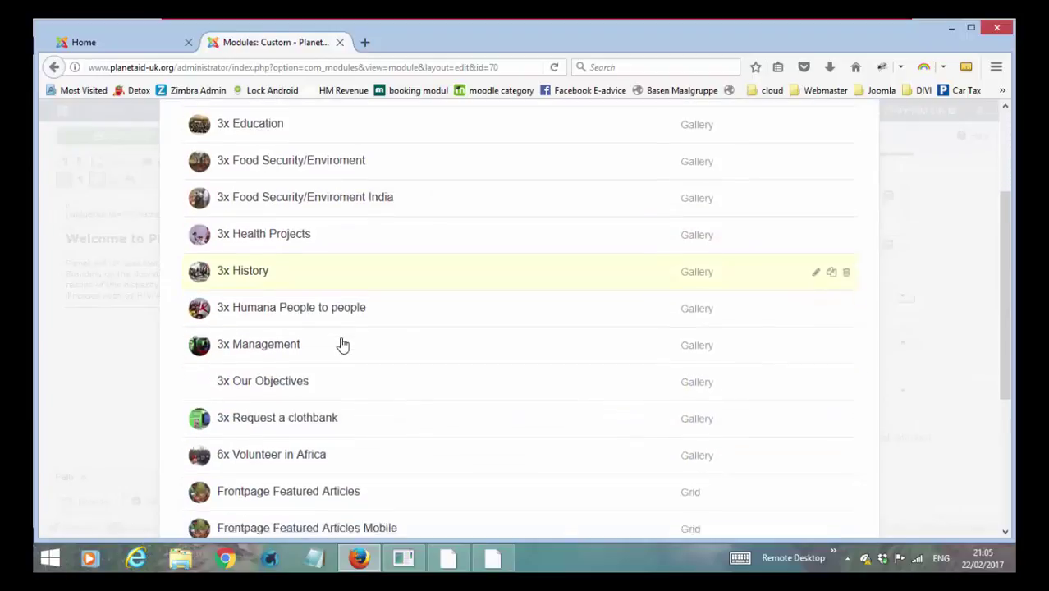
pyautogui.scroll(-4, 342, 345)
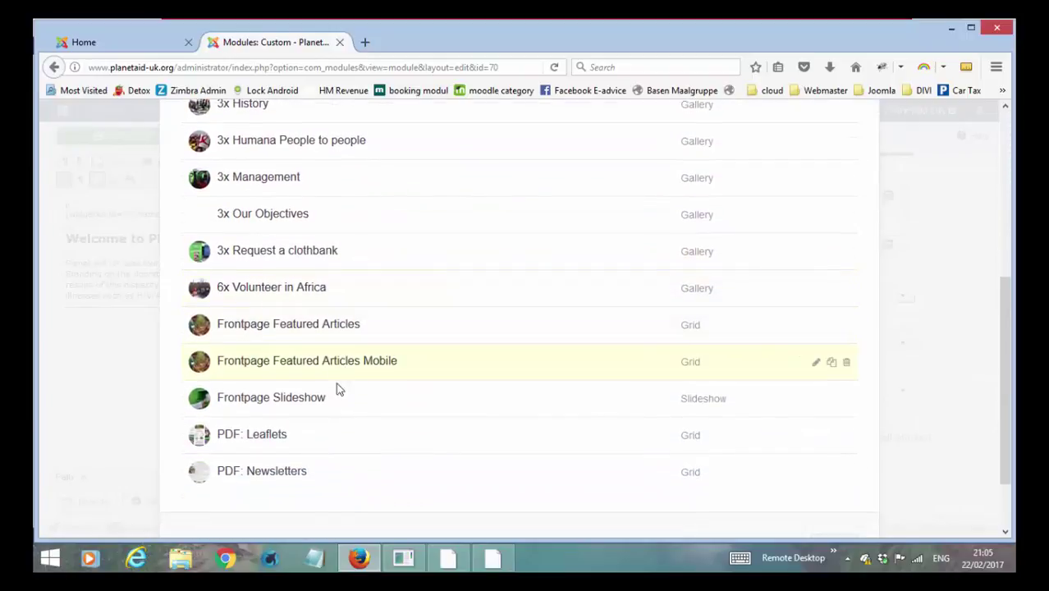
pyautogui.click(310, 400)
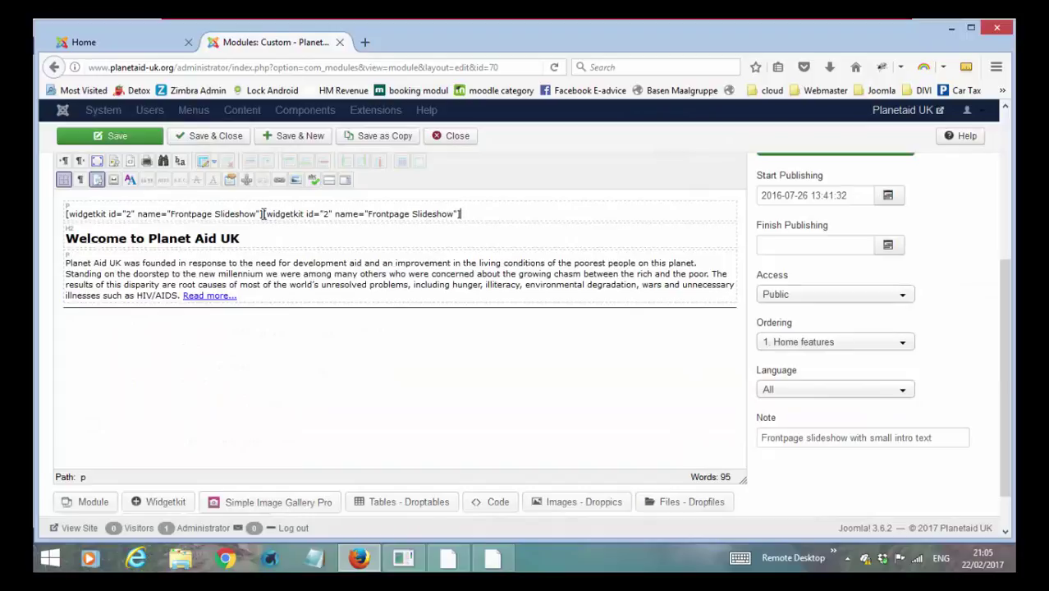
# Delete the duplicate Frontpage Slideshow shortcode from the text and close the module without saving.
pyautogui.moveTo(263, 214); pyautogui.dragTo(495, 213)
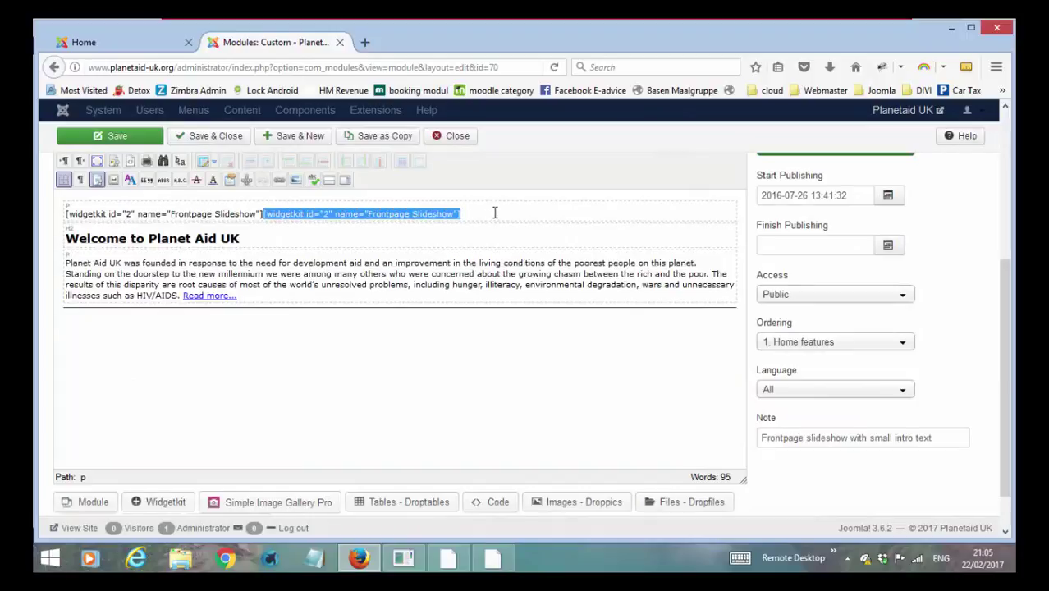
pyautogui.press('Delete')
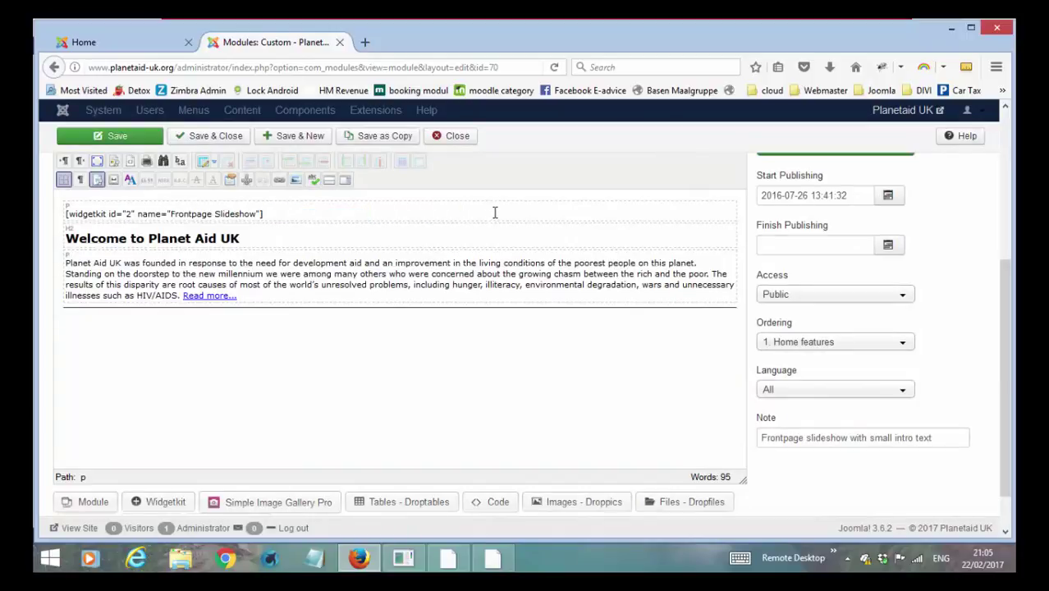
pyautogui.click(457, 137)
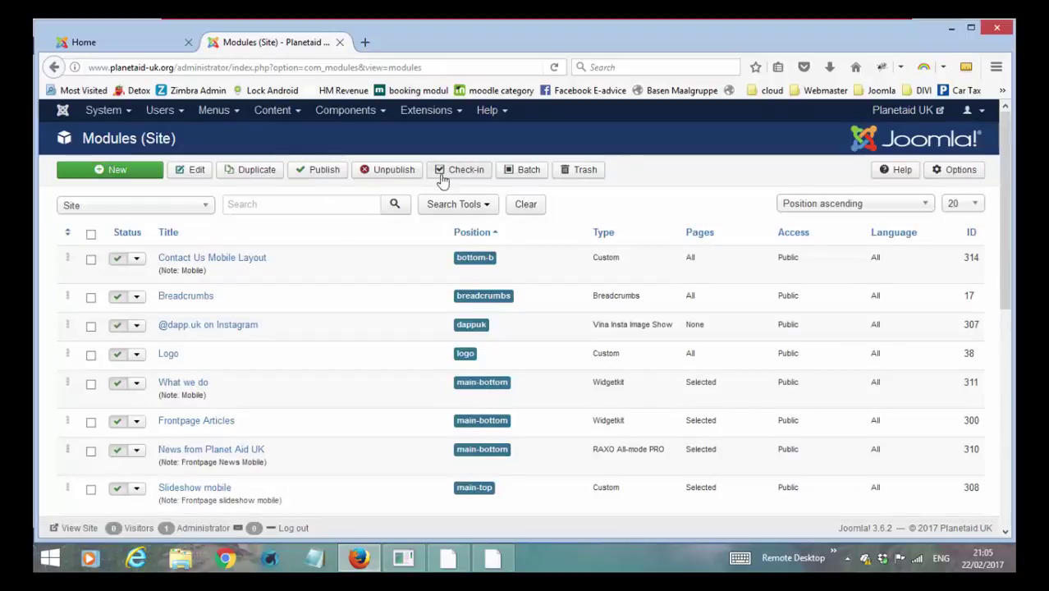
# Open the Akeeba Backup component and bring up its form for a new backup.
pyautogui.click(345, 115)
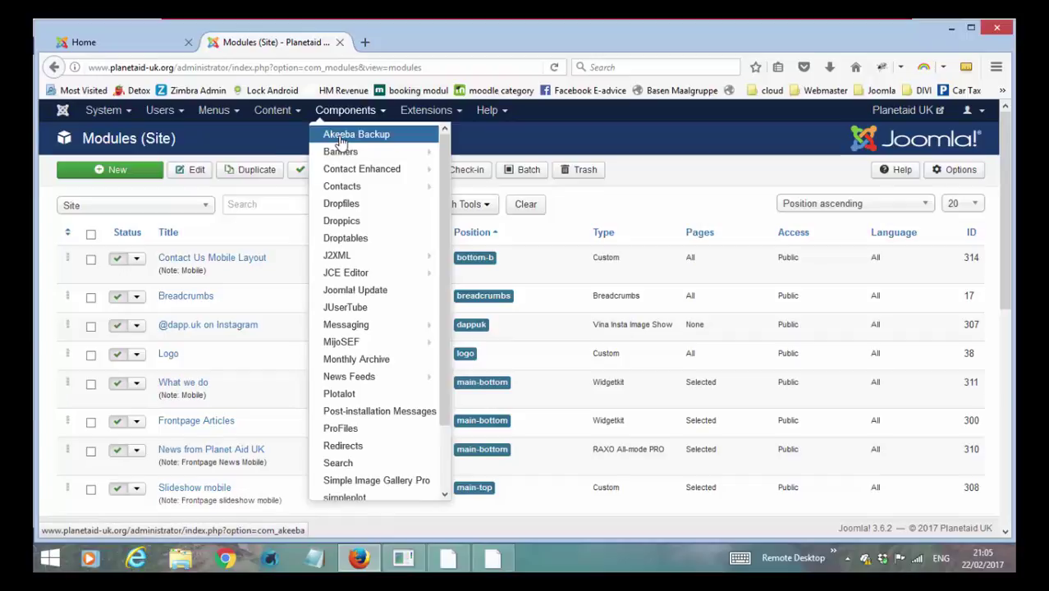
pyautogui.click(342, 136)
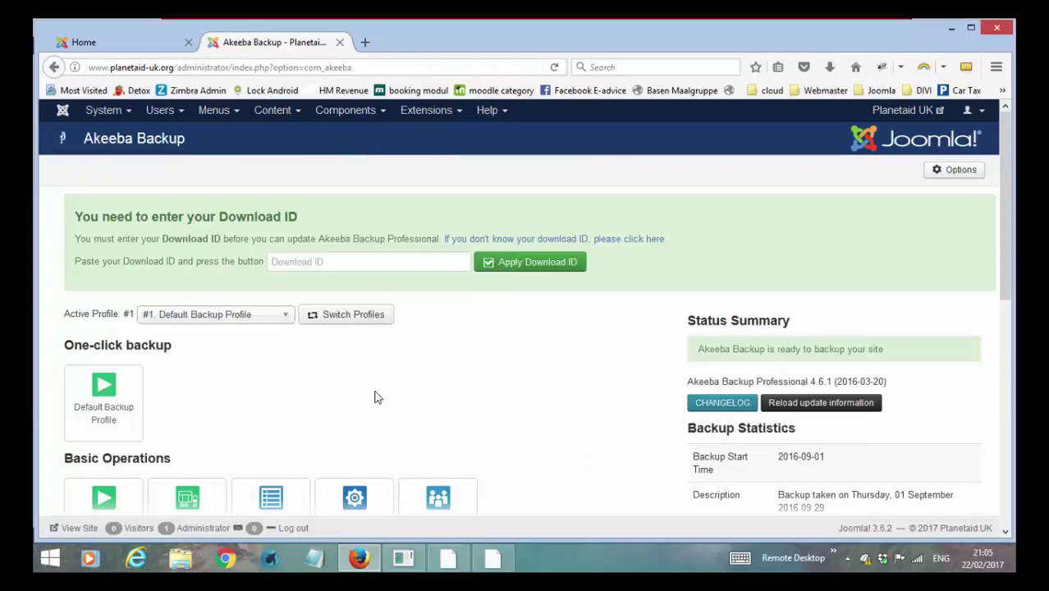
pyautogui.scroll(-3, 375, 398)
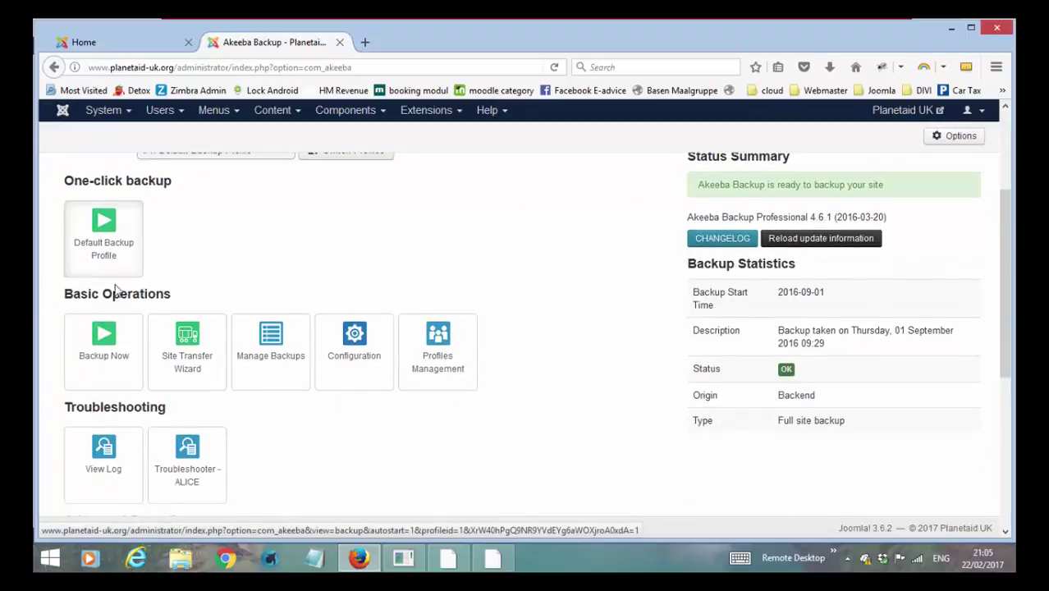
pyautogui.click(104, 348)
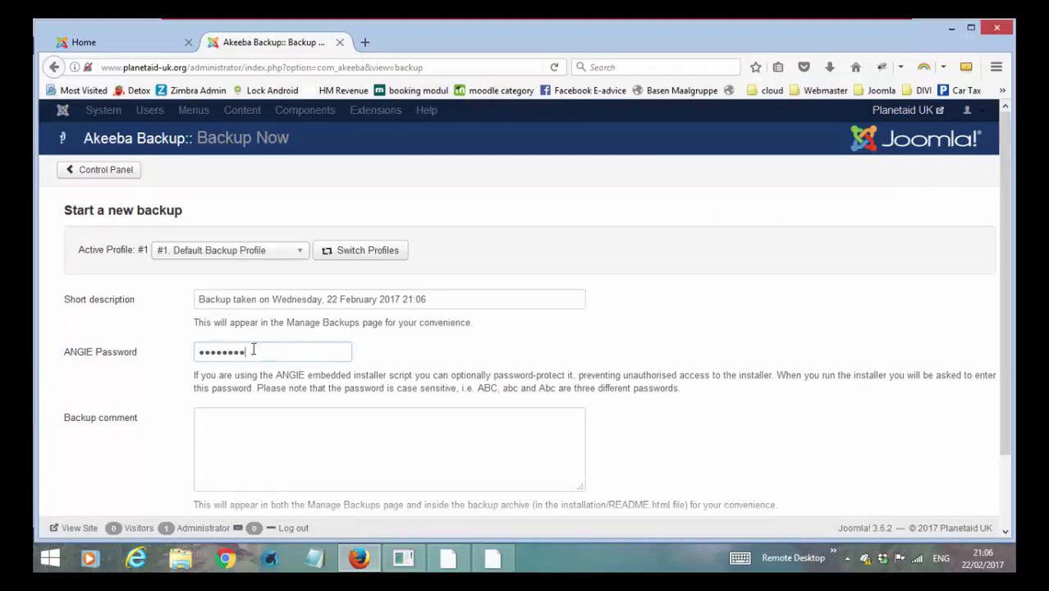
# Enter a new ANGIE password for the backup, and leave the form for the Akeeba Backup control panel.
pyautogui.moveTo(319, 348); pyautogui.dragTo(147, 354)
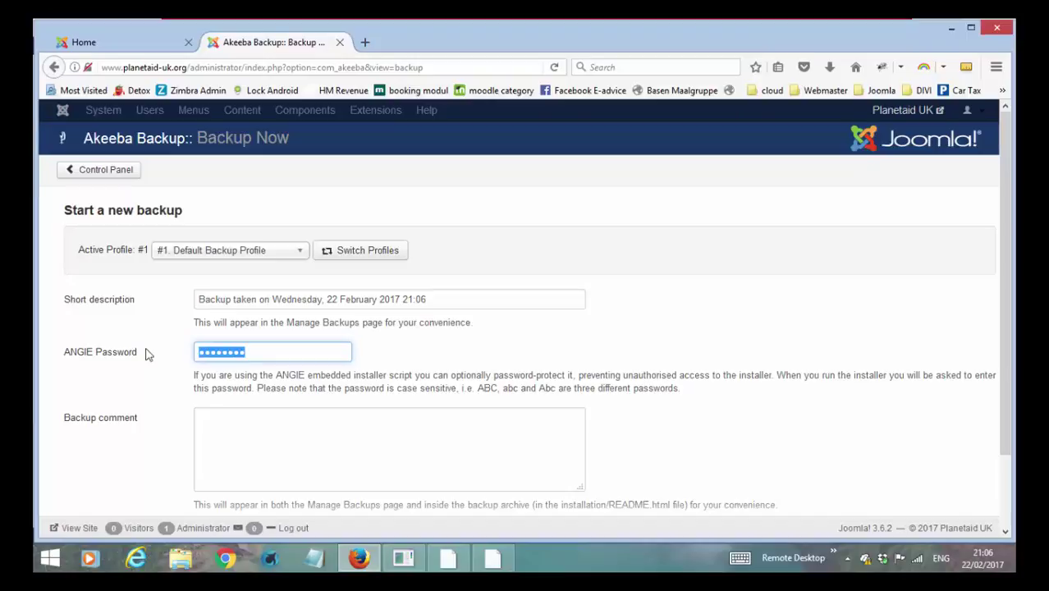
pyautogui.write('••')
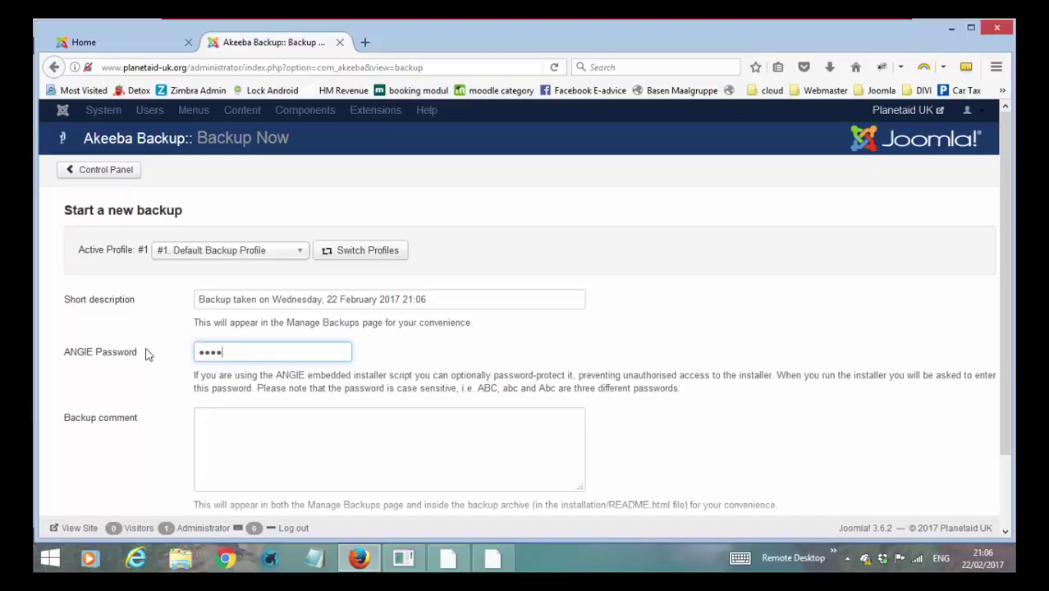
pyautogui.write('•••••••')
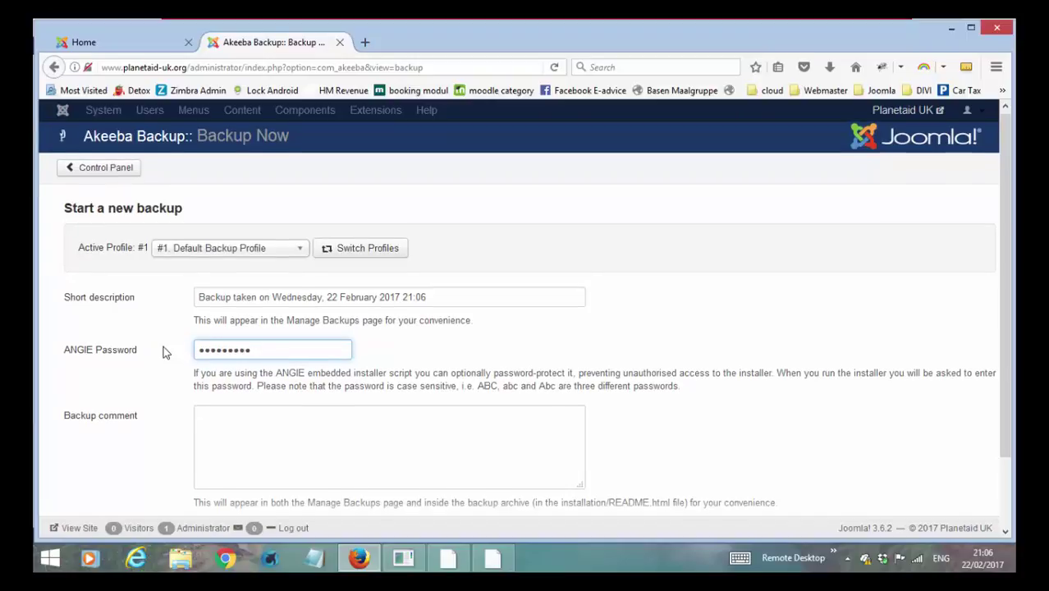
pyautogui.scroll(-2, 164, 352)
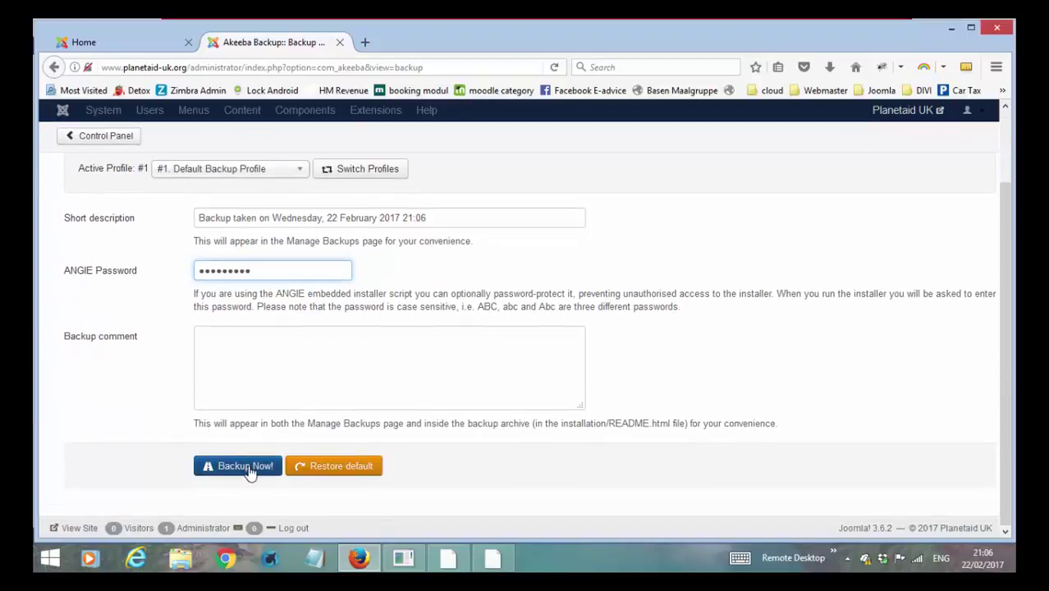
pyautogui.click(105, 135)
# Switch to the public home page and view the office pages listed under Contact Us.
pyautogui.click(105, 43)
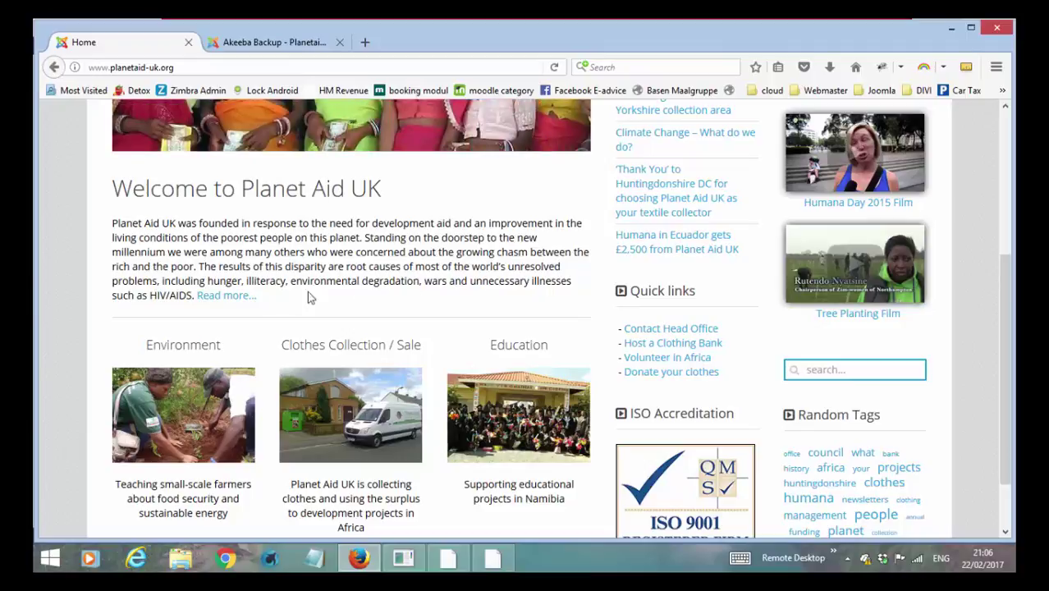
pyautogui.scroll(1, 384, 263)
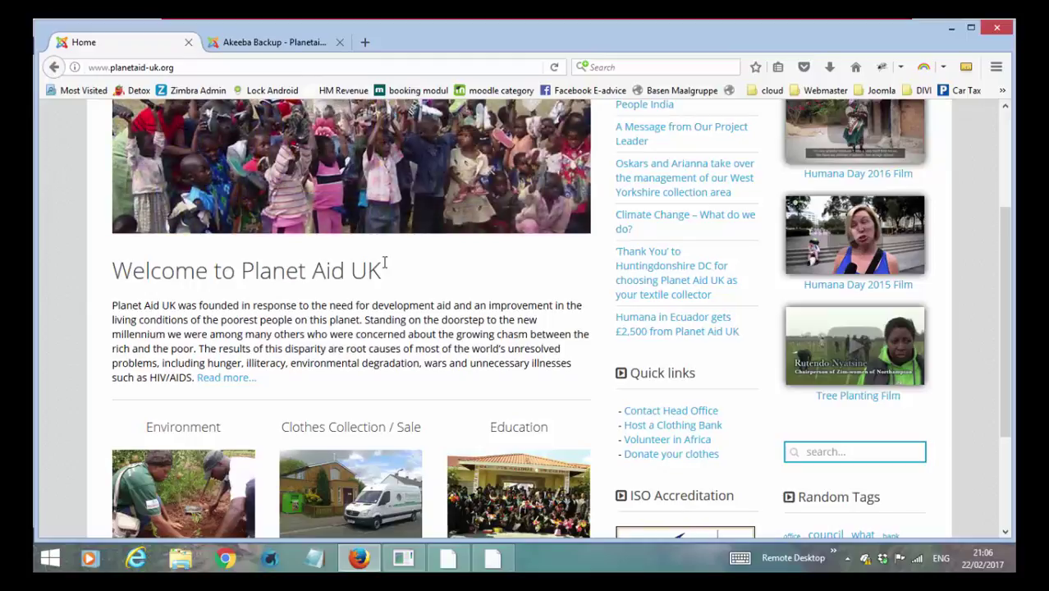
pyautogui.scroll(4, 385, 264)
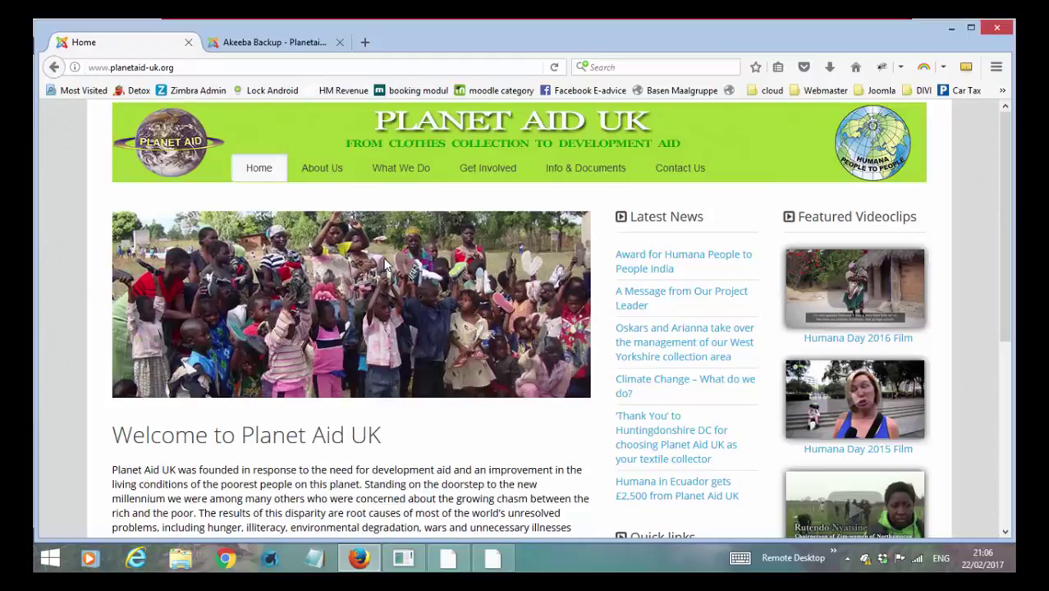
pyautogui.moveTo(666, 169)
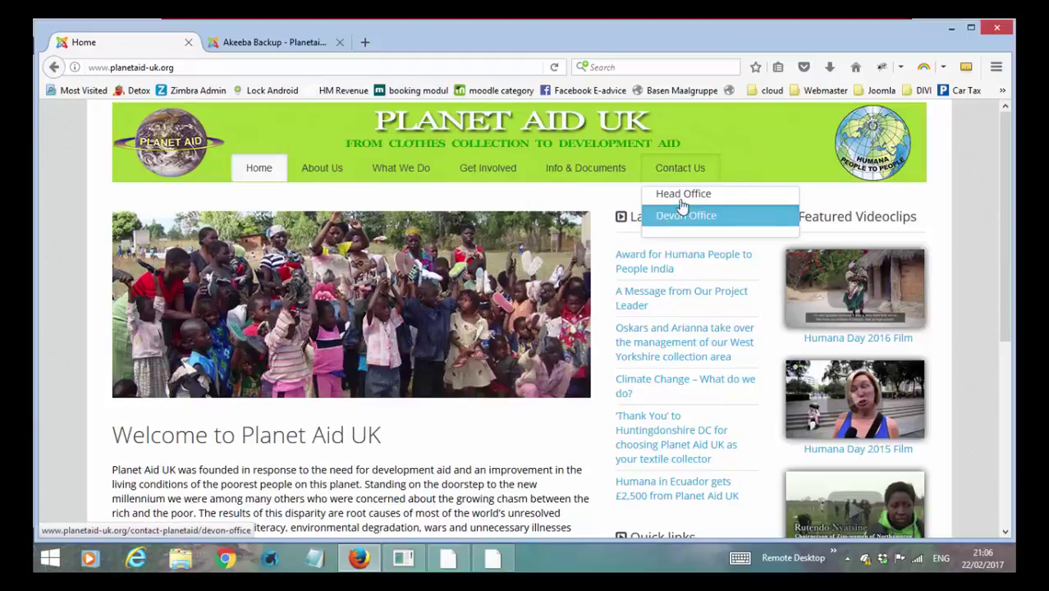
# Return to the Joomla administration and open the Contact Enhanced contacts list.
pyautogui.click(271, 43)
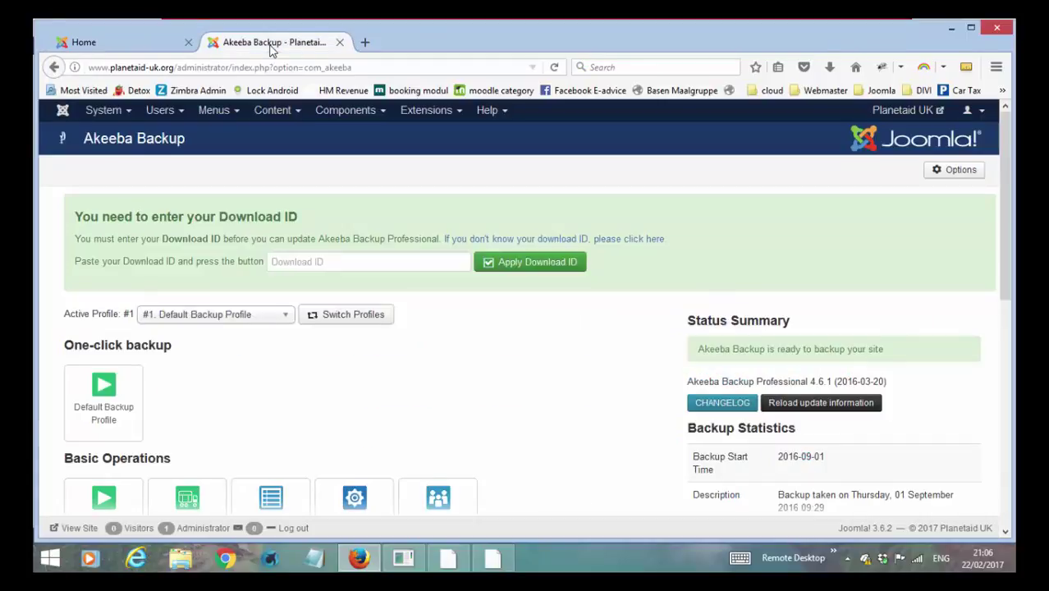
pyautogui.click(343, 110)
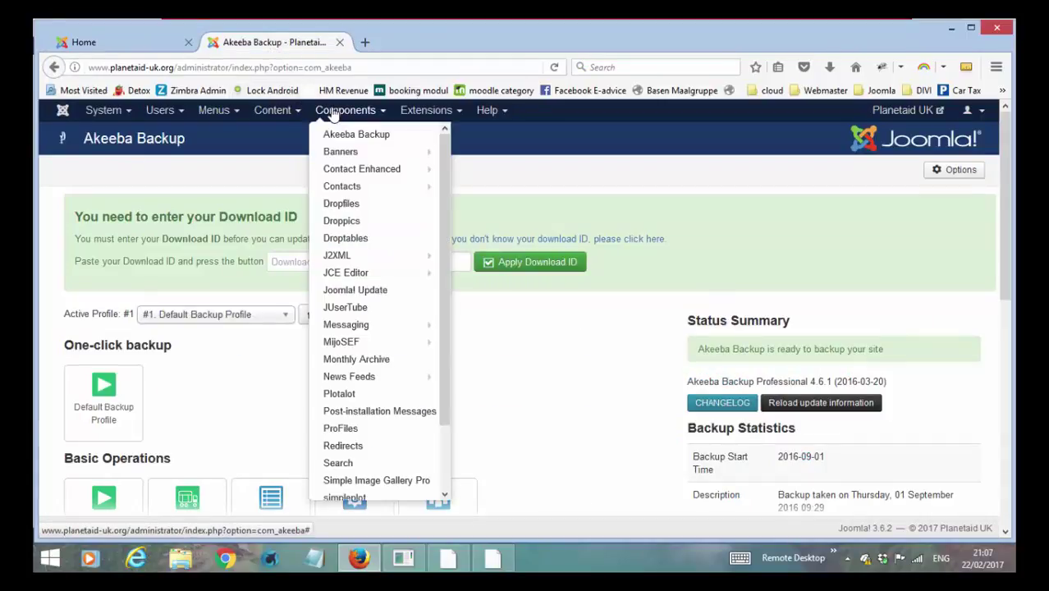
pyautogui.moveTo(372, 175)
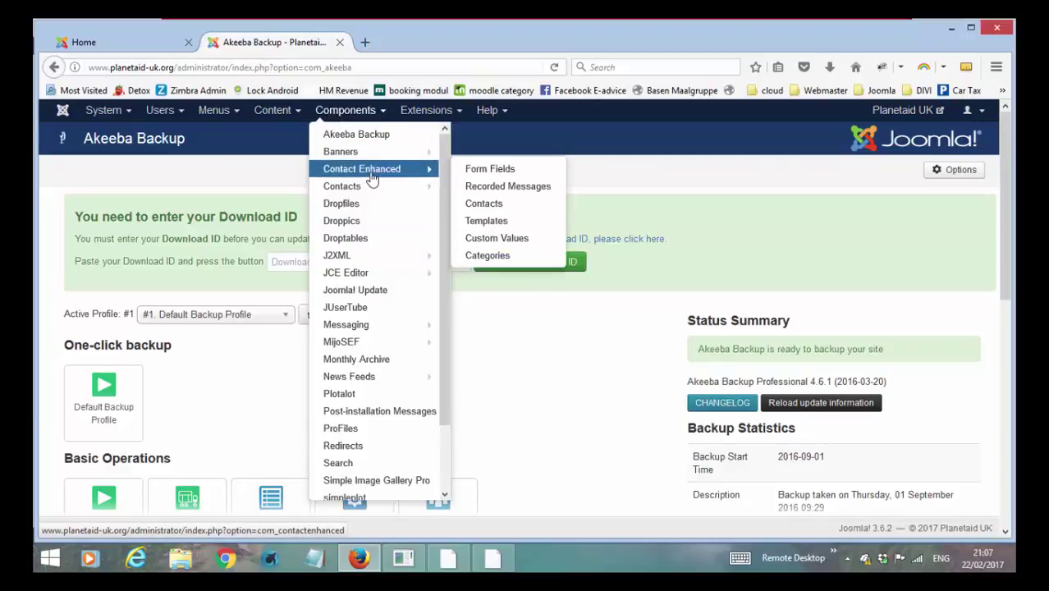
pyautogui.click(502, 205)
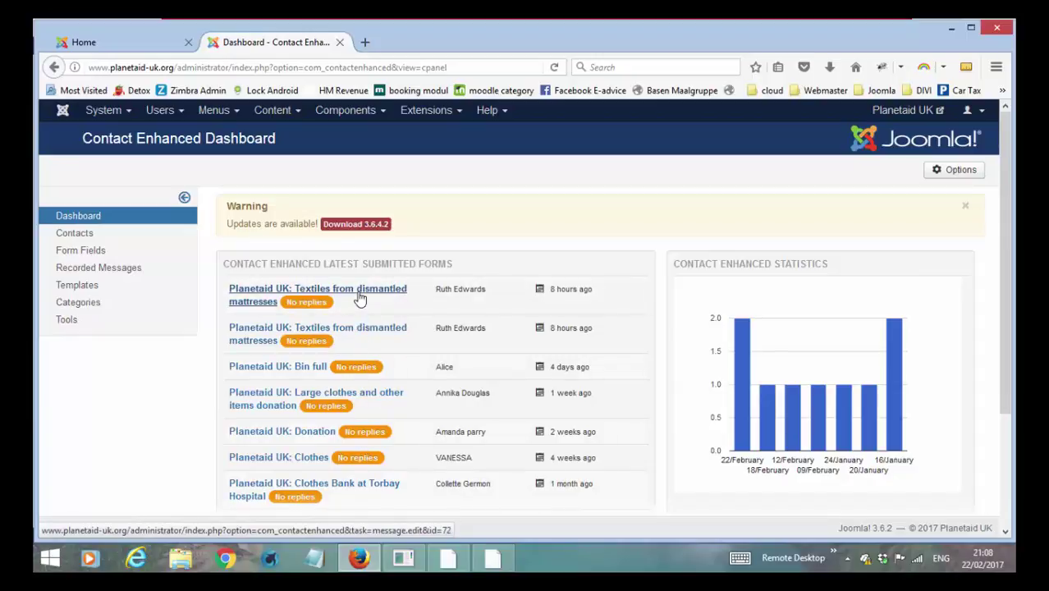
pyautogui.click(75, 234)
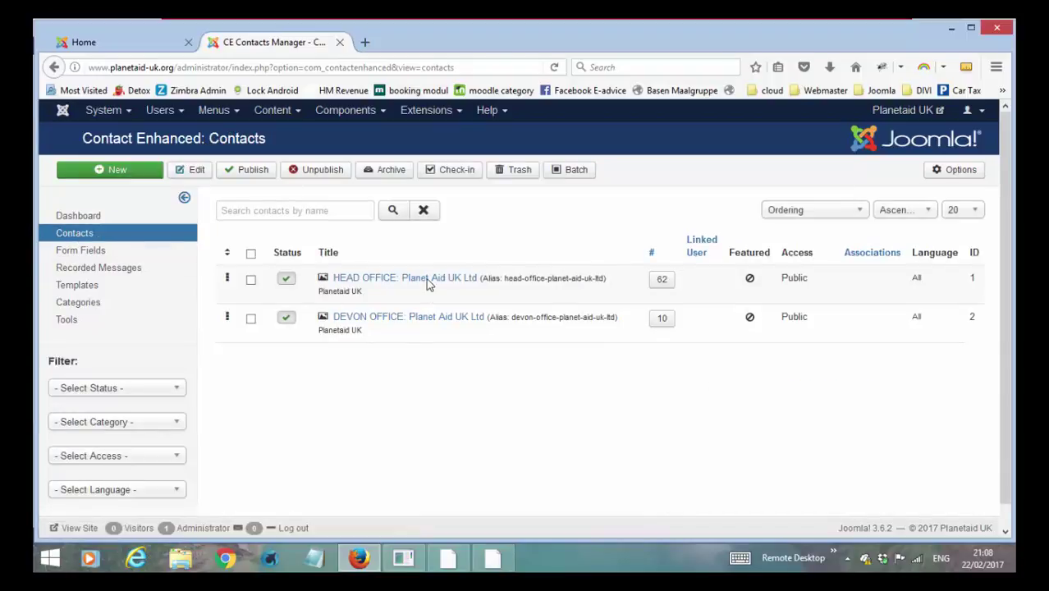
# Open the HEAD OFFICE contact, review its contact detail fields, and close it.
pyautogui.click(401, 280)
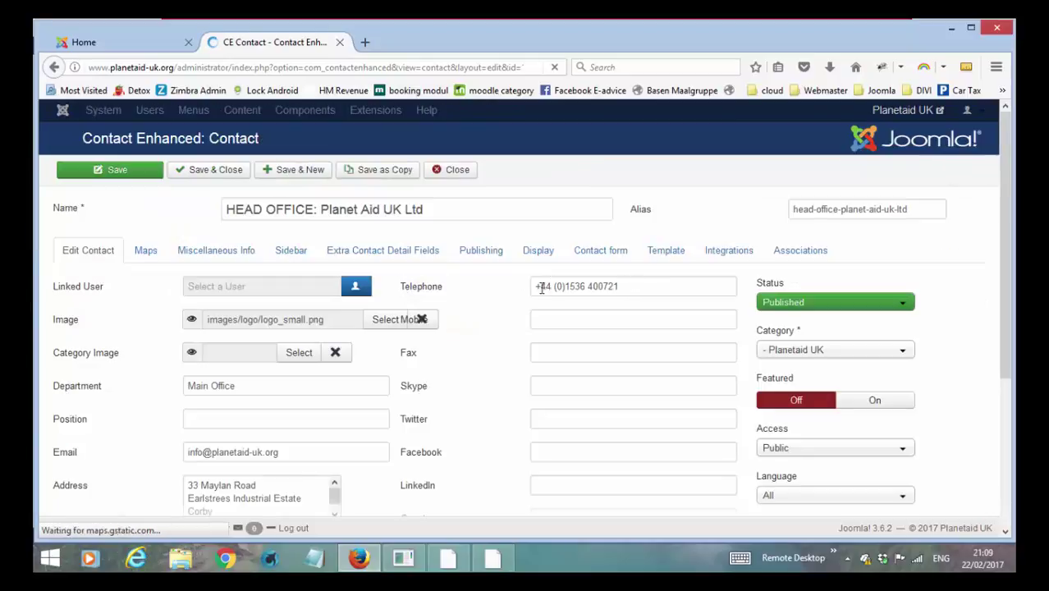
pyautogui.scroll(-2, 466, 352)
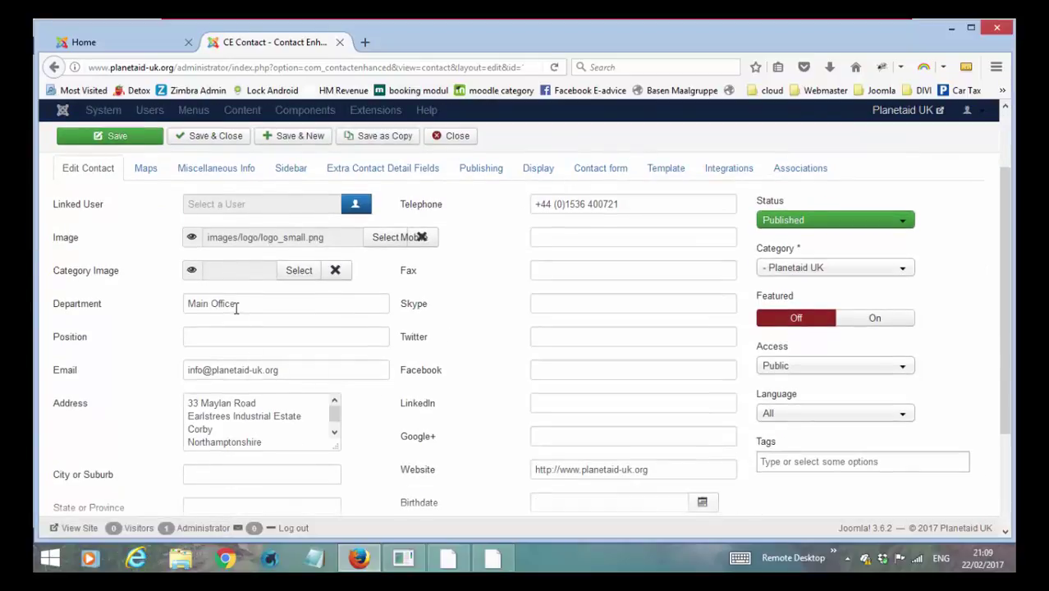
pyautogui.scroll(-3, 578, 386)
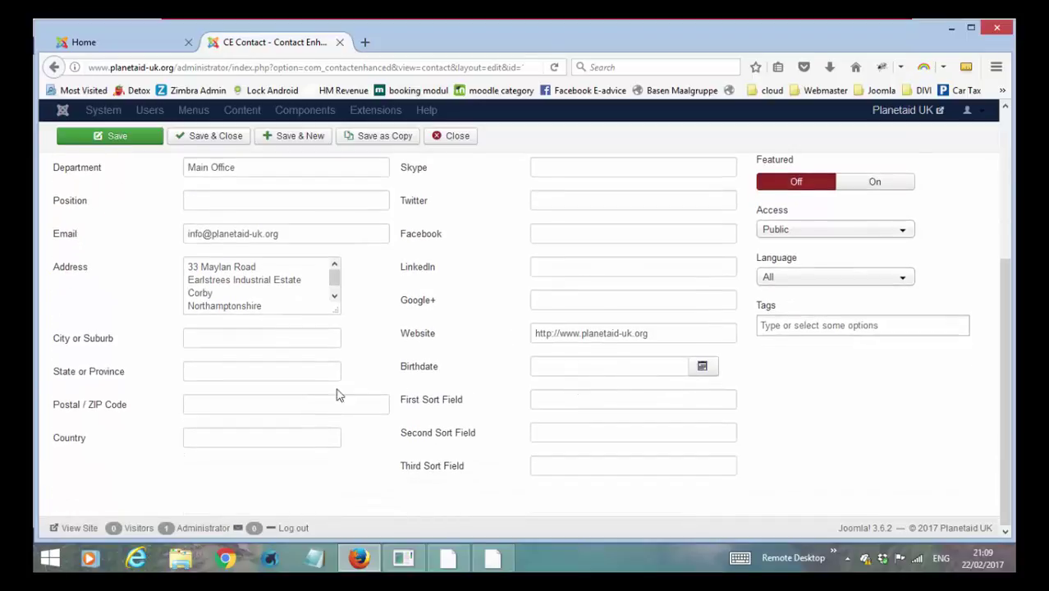
pyautogui.scroll(5, 333, 370)
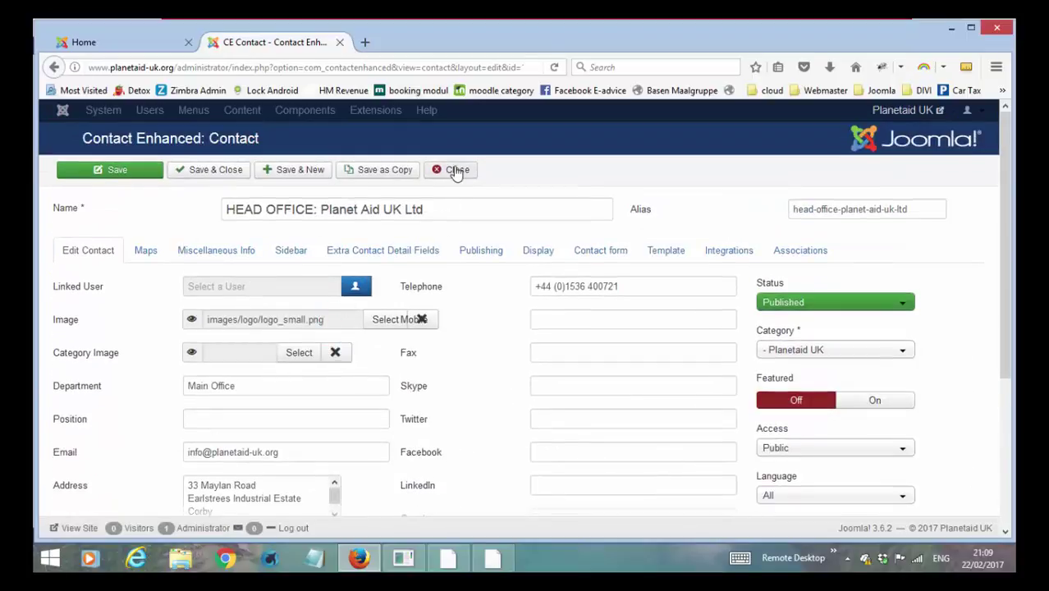
pyautogui.click(457, 172)
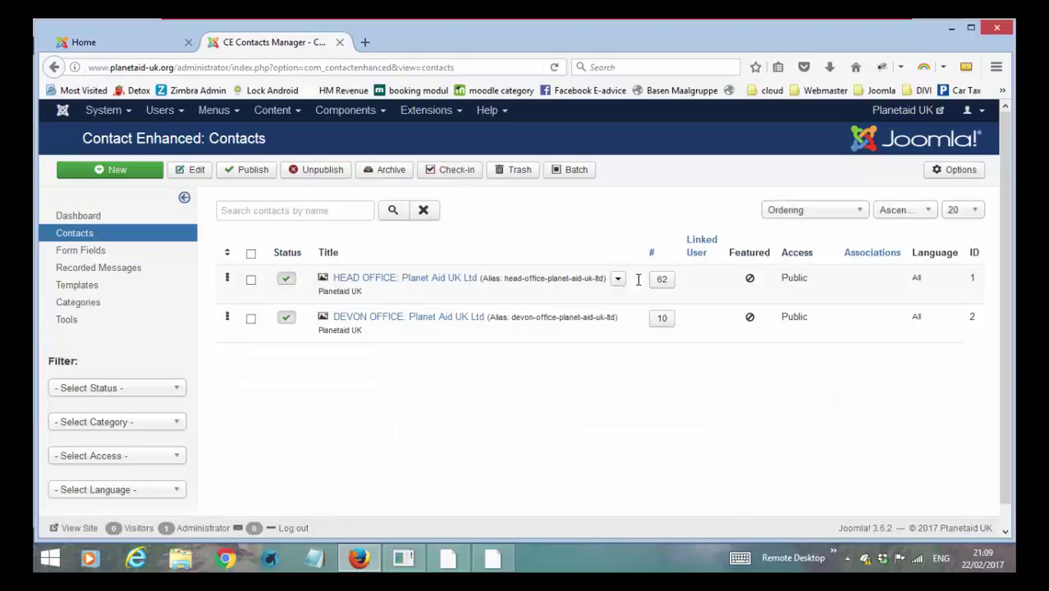
# Open the Contact Enhanced recorded messages and look through the submitted contact forms.
pyautogui.click(112, 276)
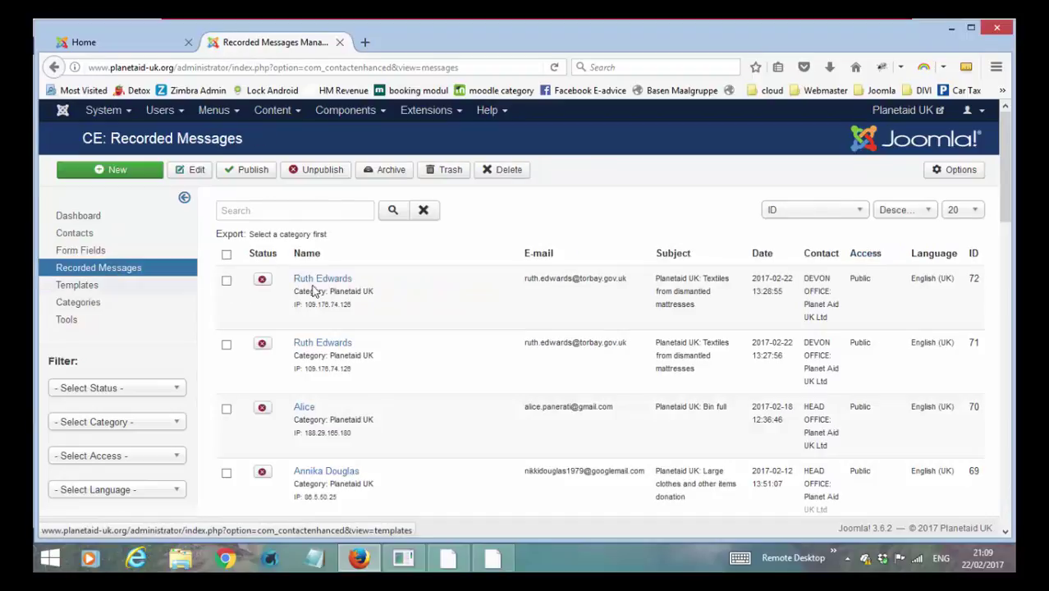
pyautogui.scroll(-8, 450, 282)
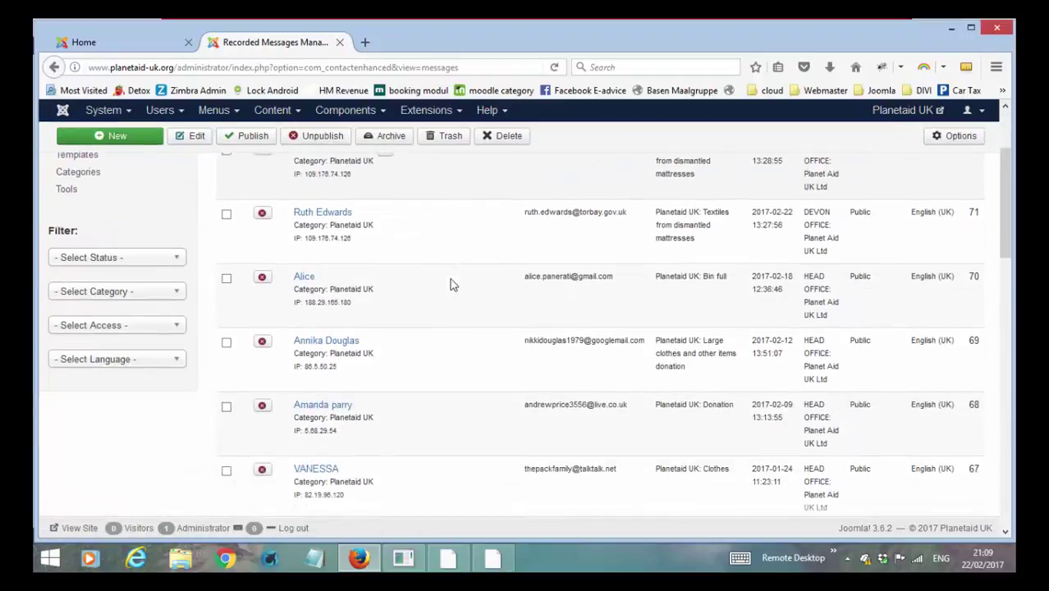
pyautogui.scroll(8, 433, 294)
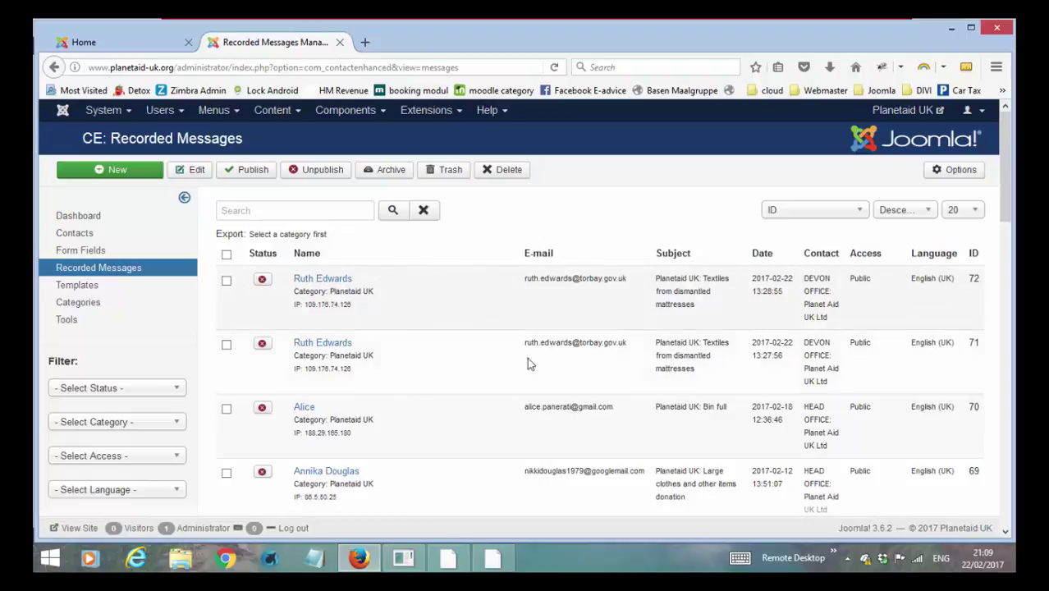
pyautogui.scroll(-1, 391, 426)
pyautogui.scroll(-3, 391, 423)
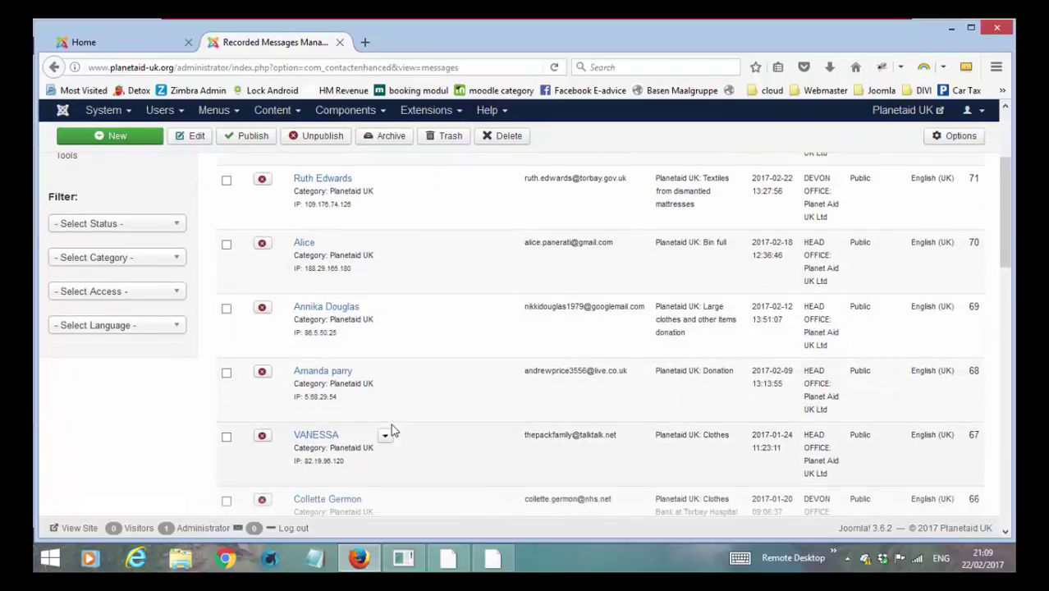
pyautogui.scroll(4, 390, 423)
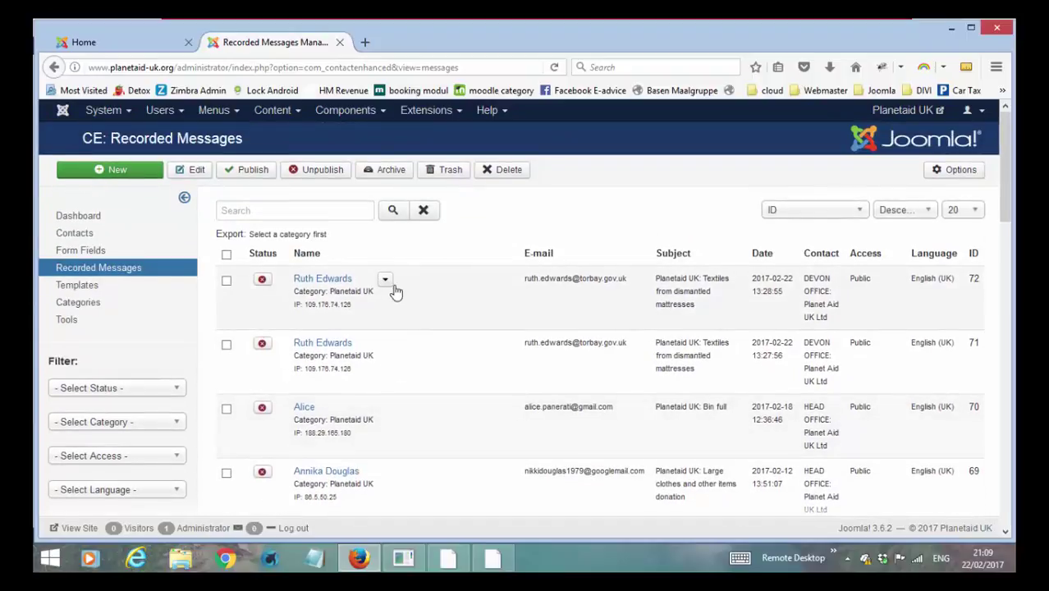